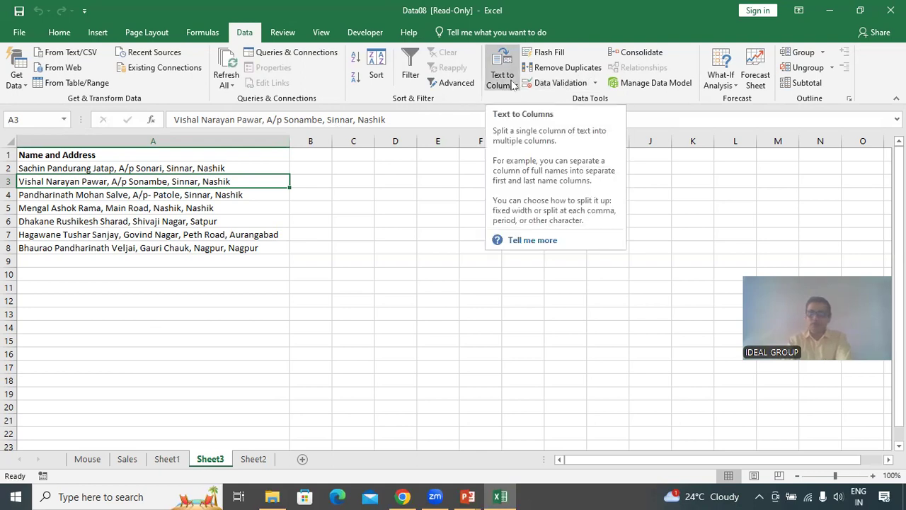
Split the names and addresses in A2:A8 into separate columns at each comma using Text to Columns, delimited.
drag(66, 169, 63, 250)
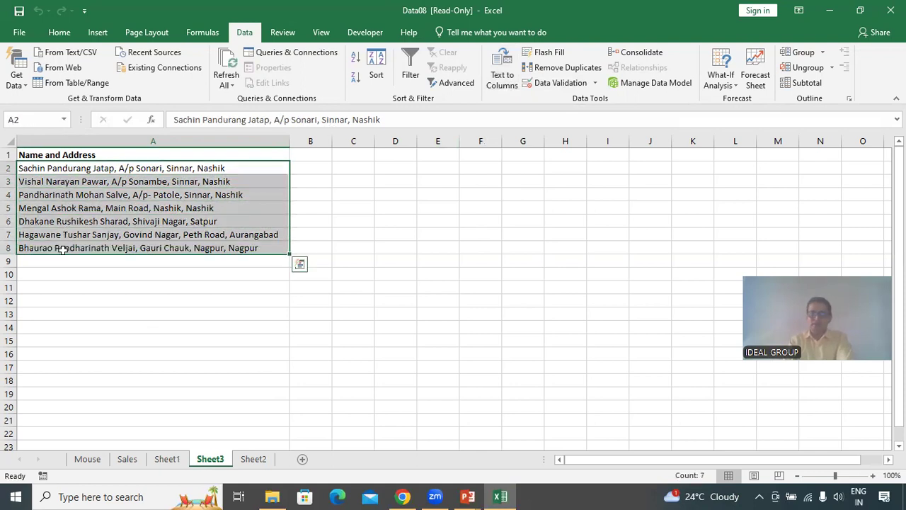
click(511, 85)
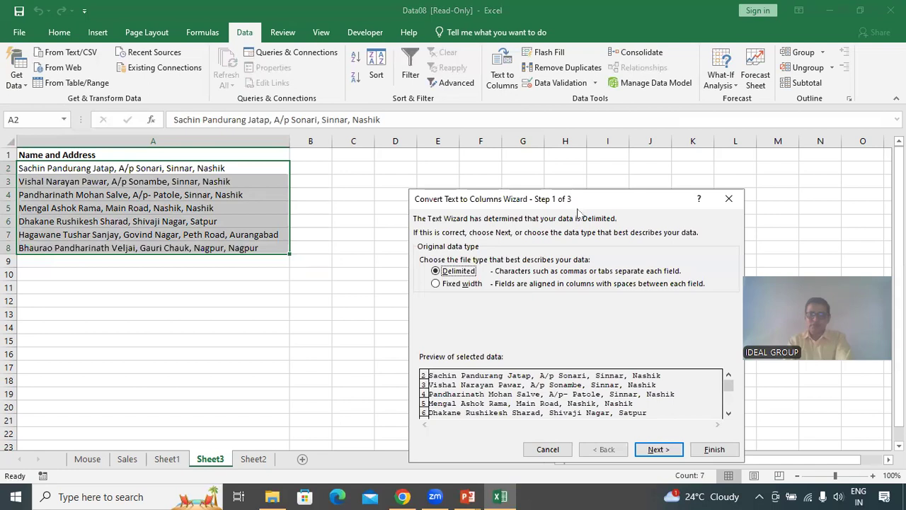
drag(568, 202, 549, 144)
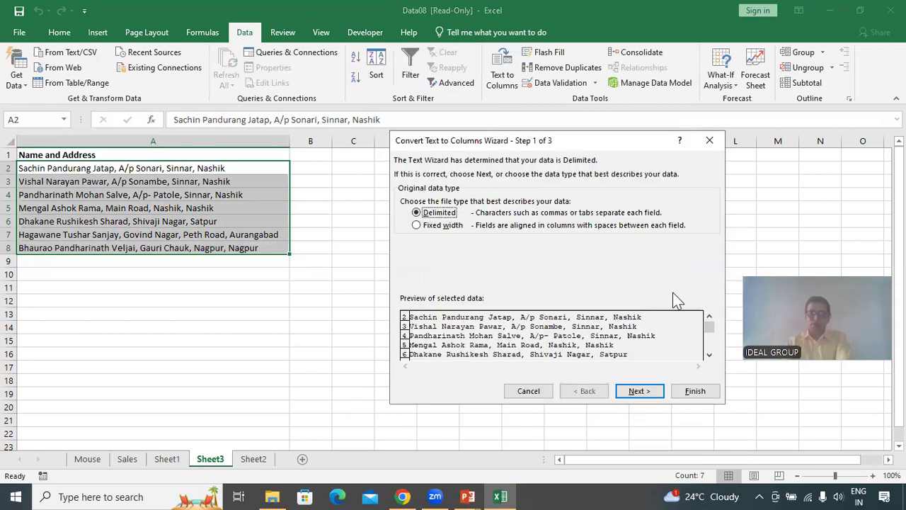
click(442, 226)
click(443, 213)
click(641, 394)
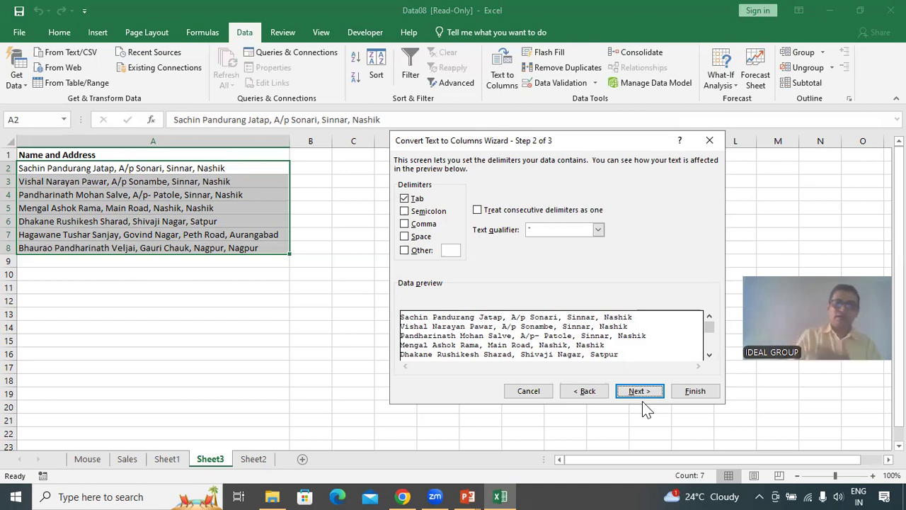
click(405, 223)
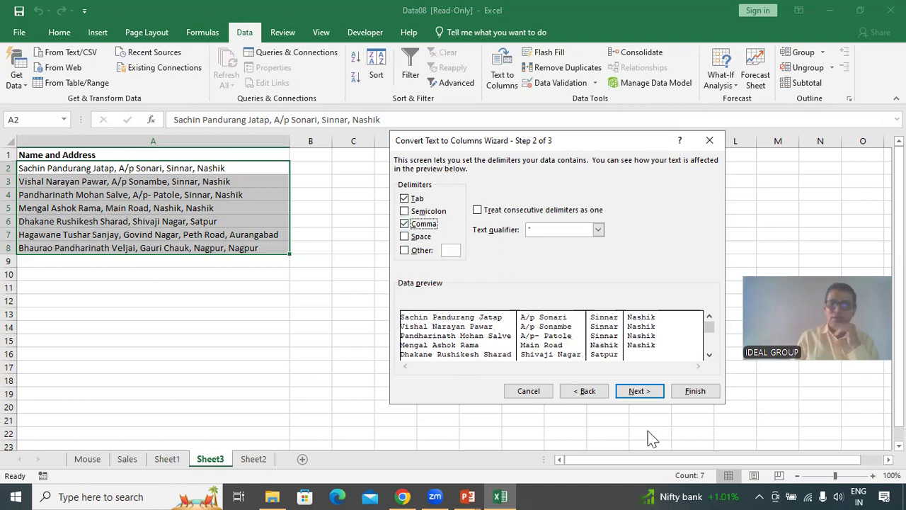
click(638, 391)
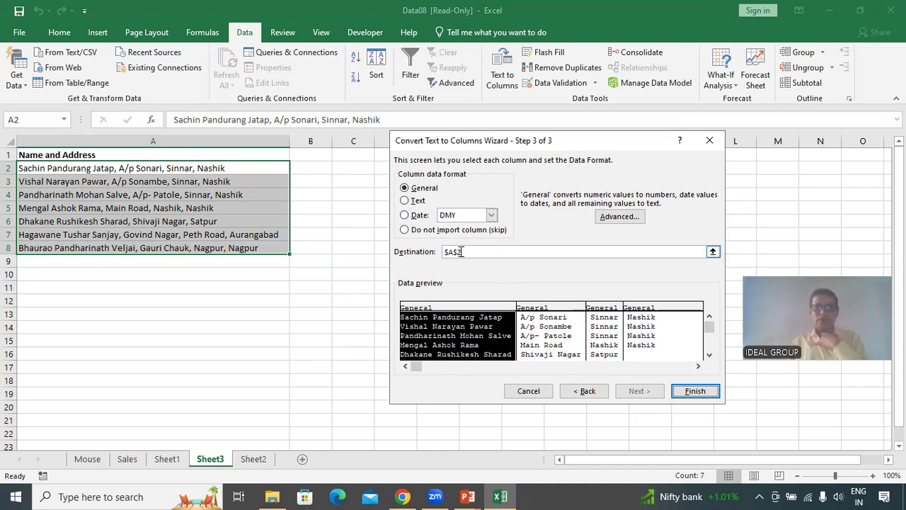
click(696, 392)
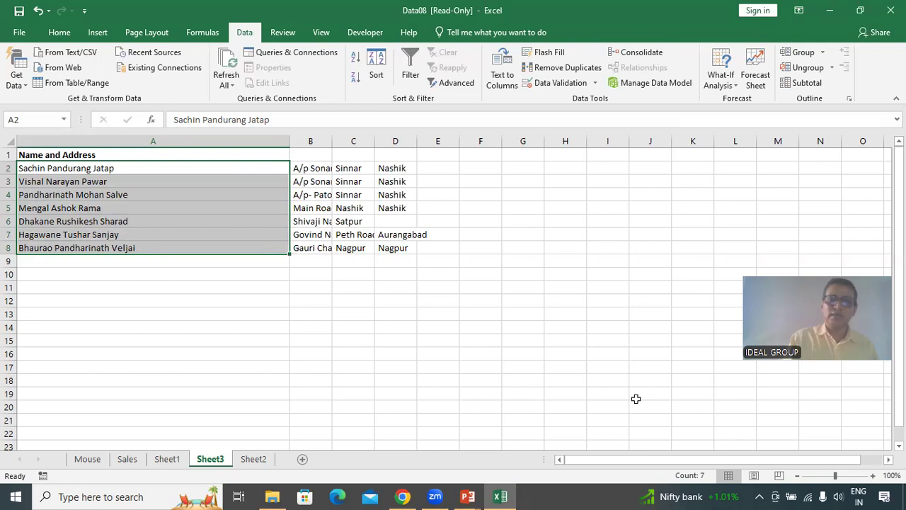
Autofit the widths of columns B, C and D to their contents.
double_click(332, 141)
double_click(395, 141)
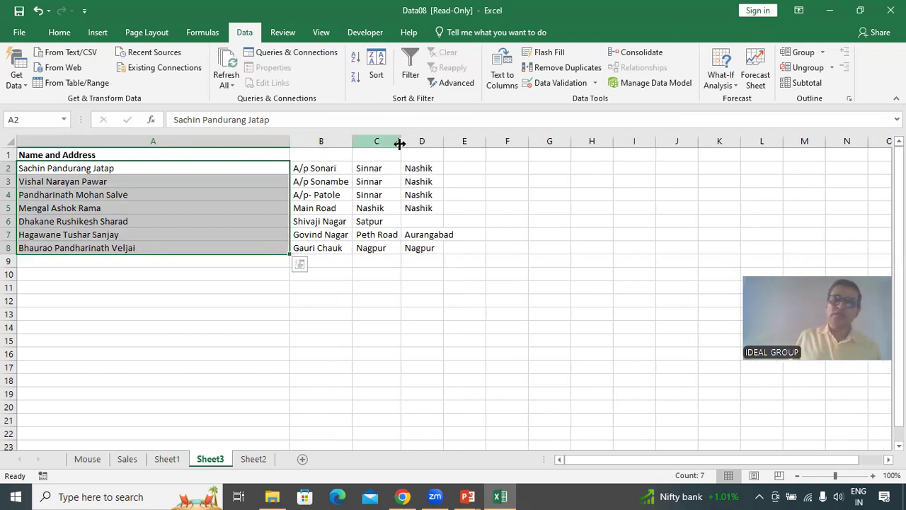
double_click(445, 141)
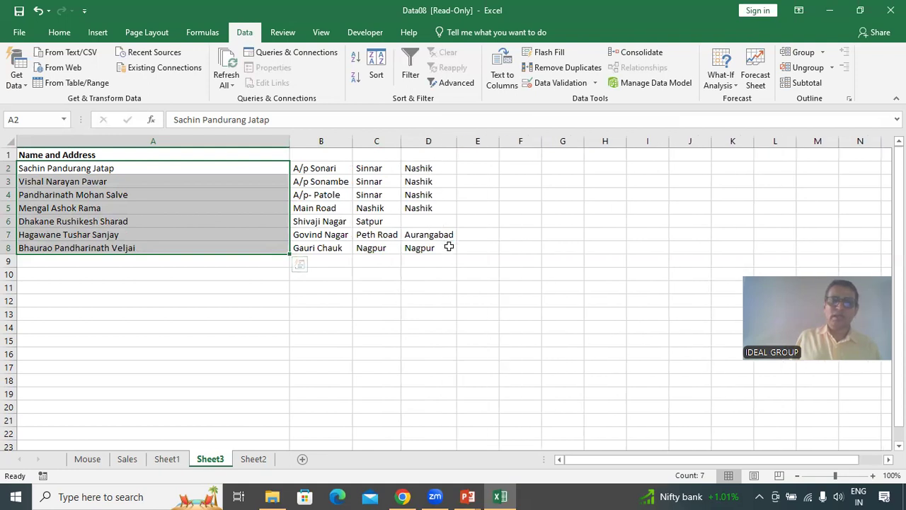
click(393, 329)
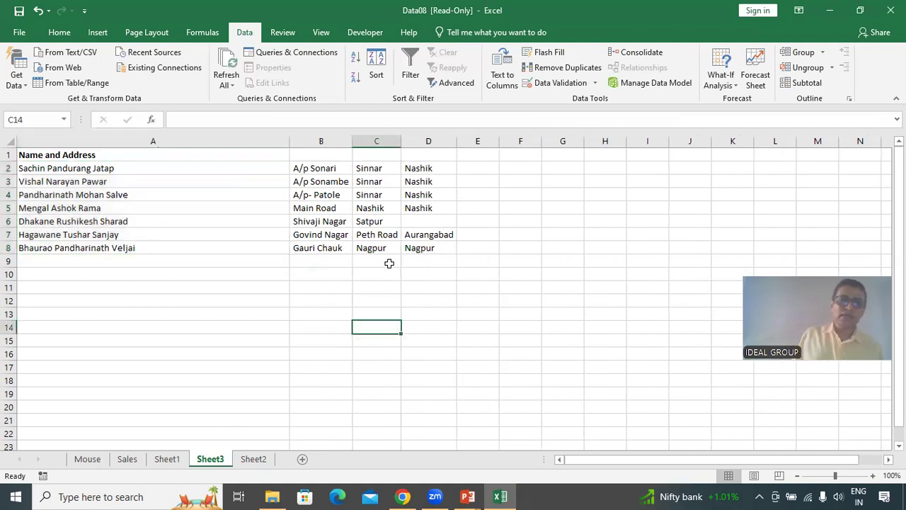
Inspect the split cells in row 6 and the remaining names in column A.
click(106, 223)
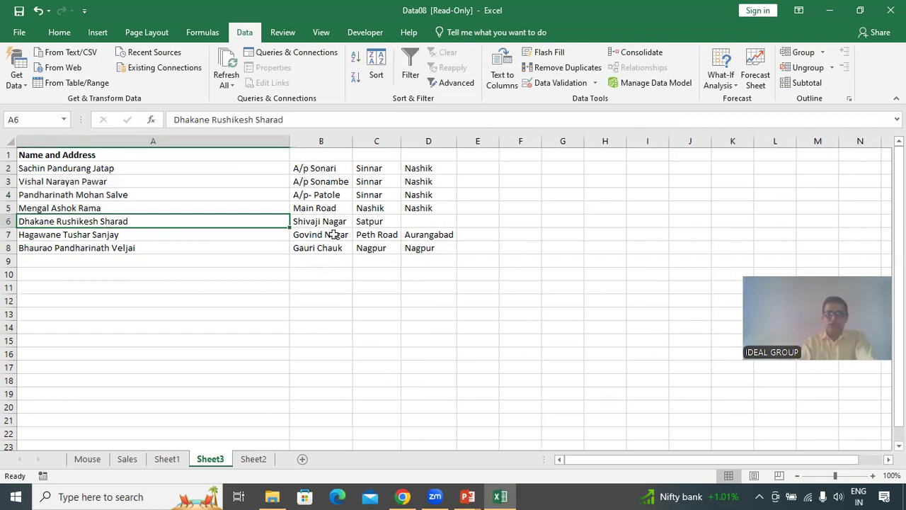
click(314, 224)
click(416, 224)
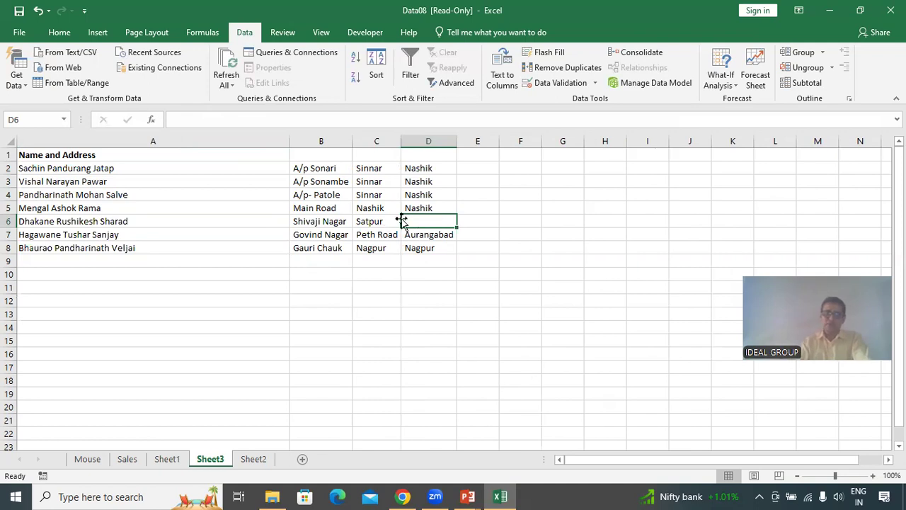
click(374, 221)
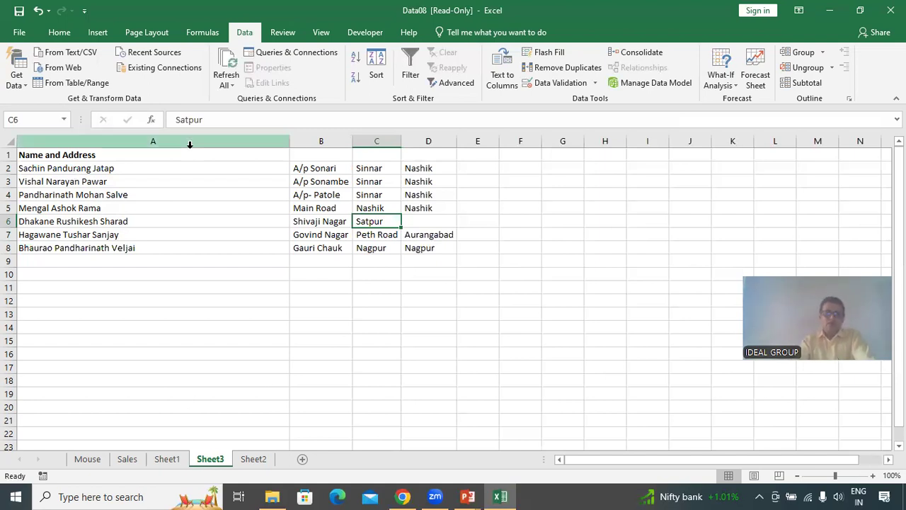
drag(78, 171, 78, 245)
click(170, 289)
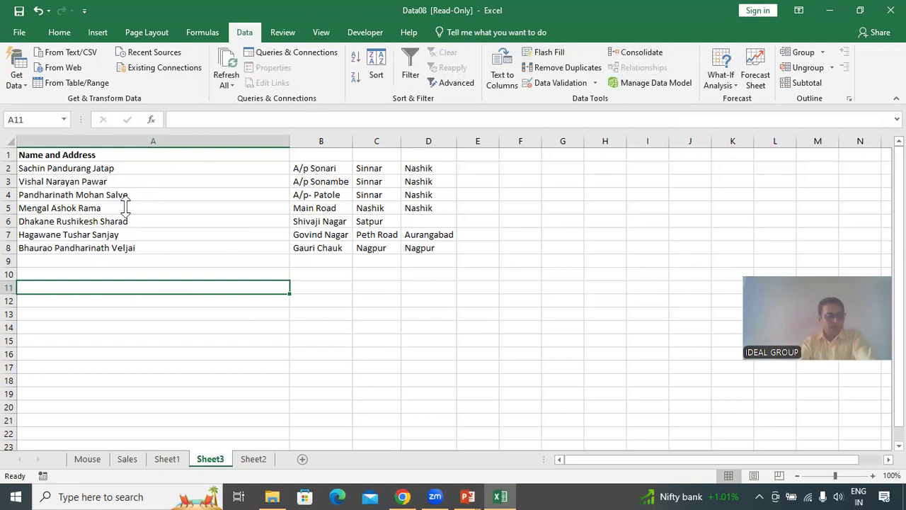
Split the names in A2:A8 at spaces instead of commas, replacing the data in the neighbouring columns.
drag(67, 168, 65, 245)
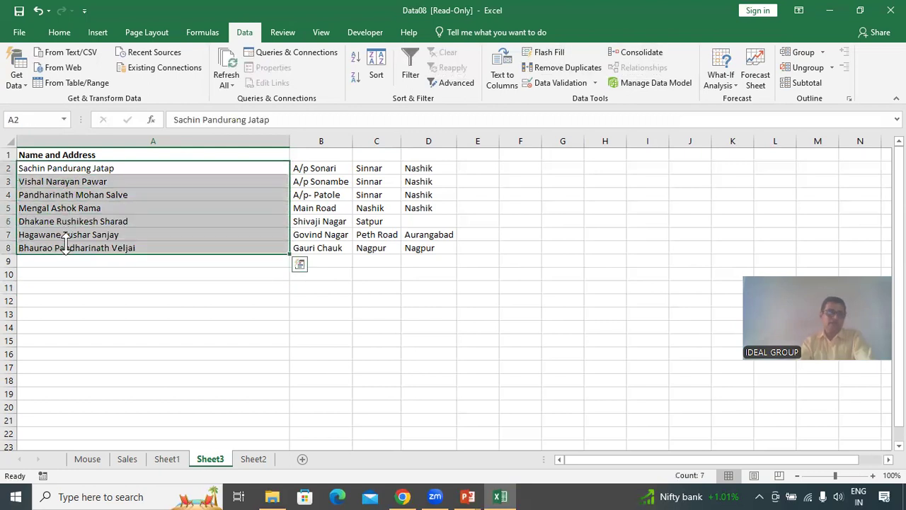
click(503, 77)
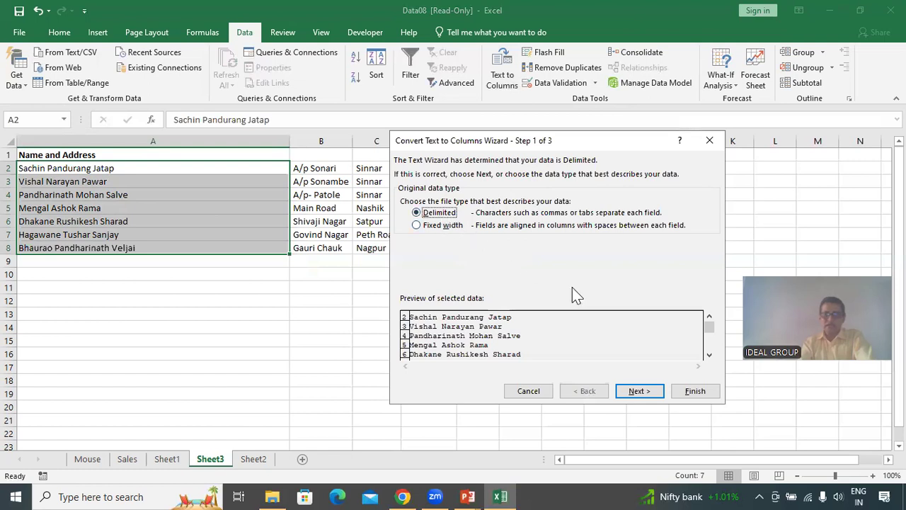
click(645, 393)
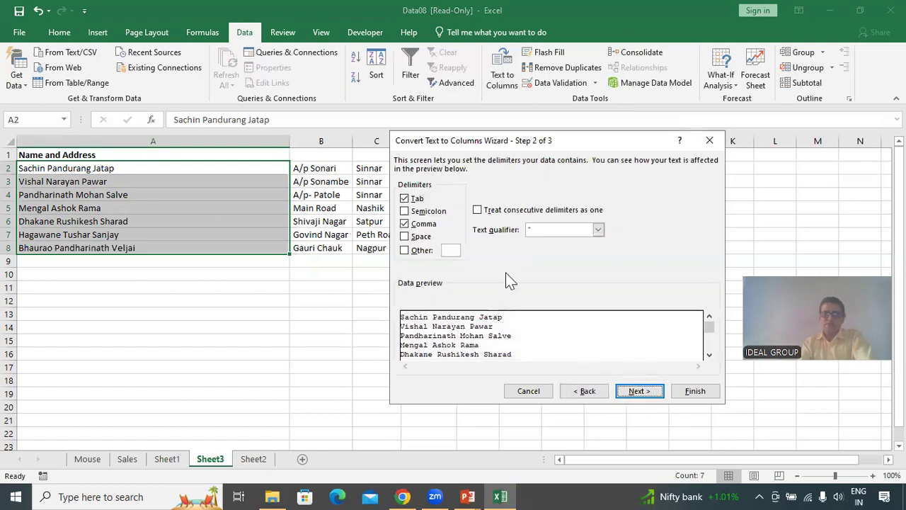
click(404, 224)
click(404, 237)
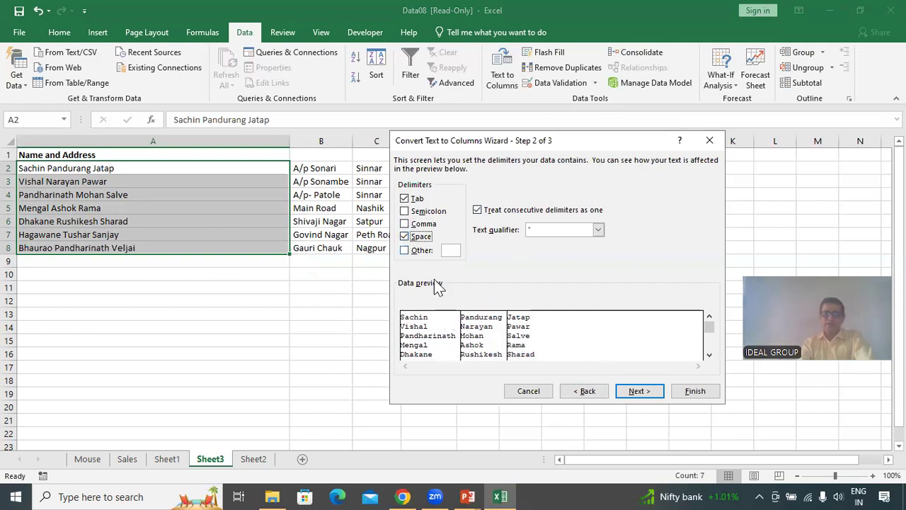
click(640, 391)
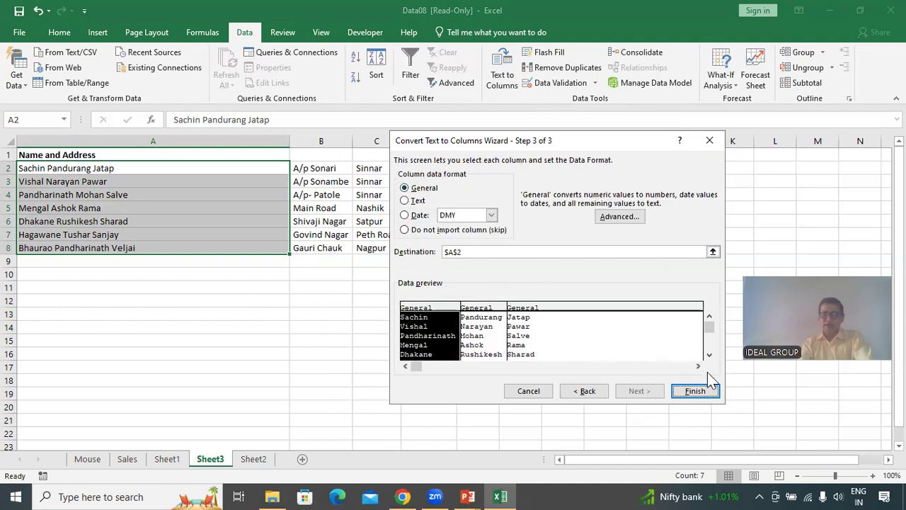
click(701, 392)
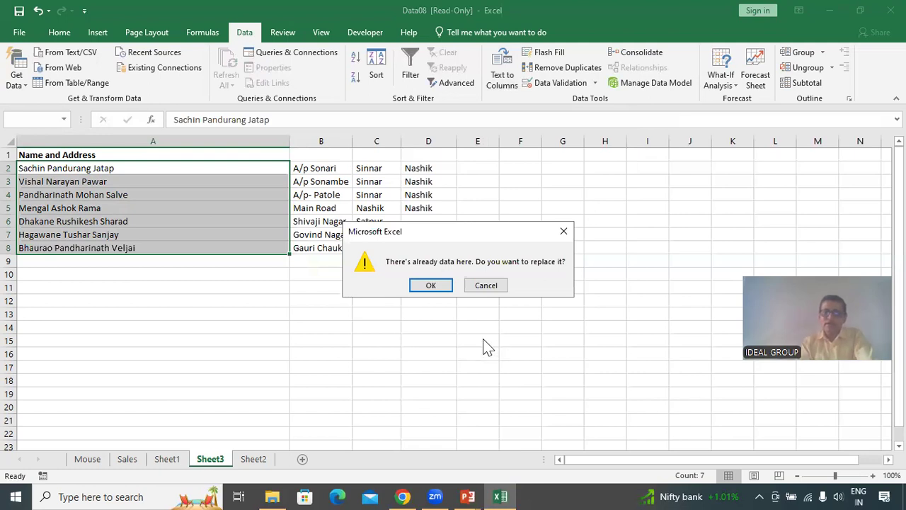
click(434, 285)
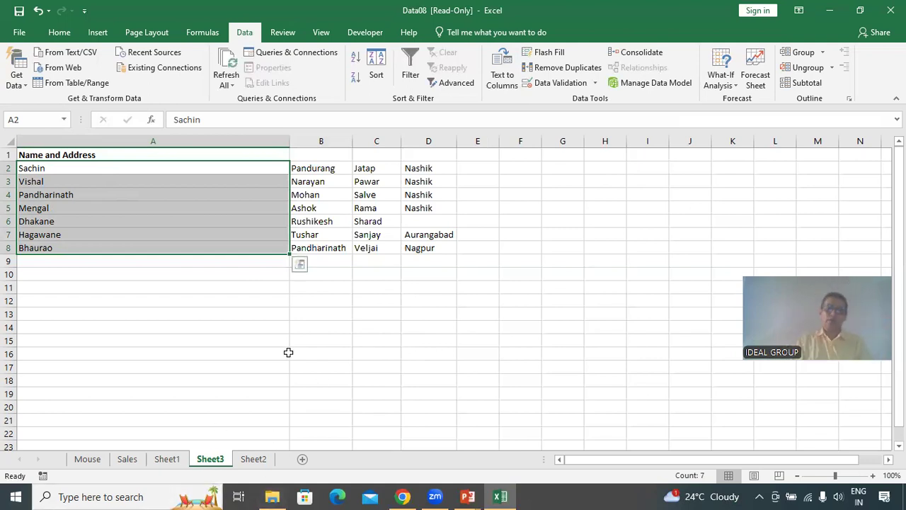
Undo the space-based split of the names.
click(37, 10)
click(204, 389)
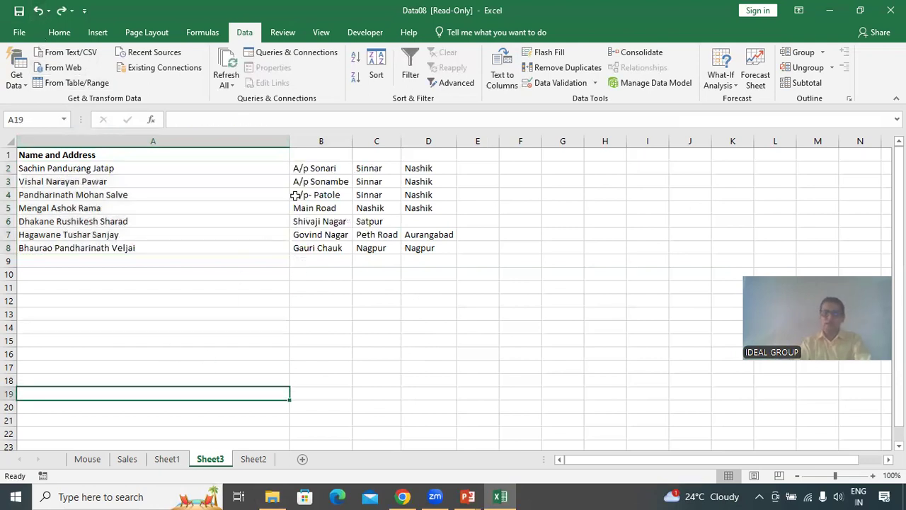
Narrow column A to fit the names.
click(276, 147)
drag(290, 145, 141, 145)
drag(172, 274, 172, 260)
Insert two blank columns before the address columns, after column A.
drag(180, 141, 227, 142)
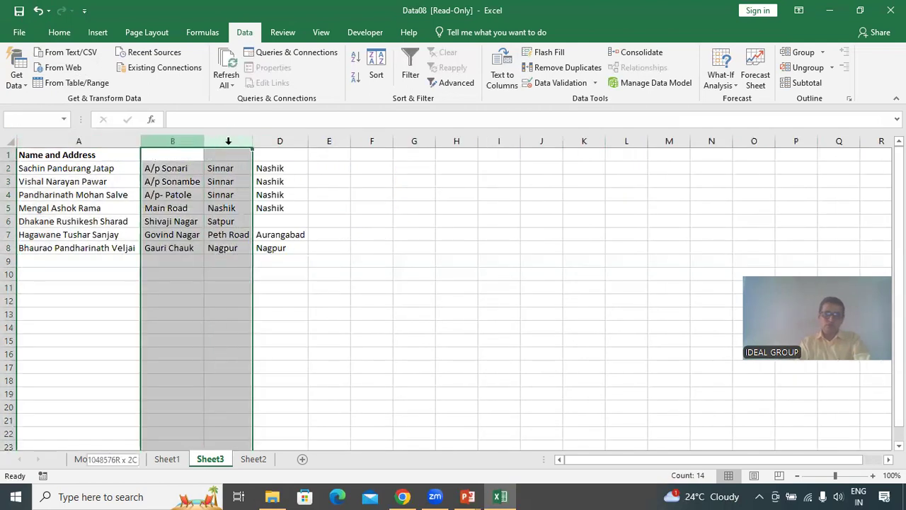
right_click(187, 143)
click(223, 238)
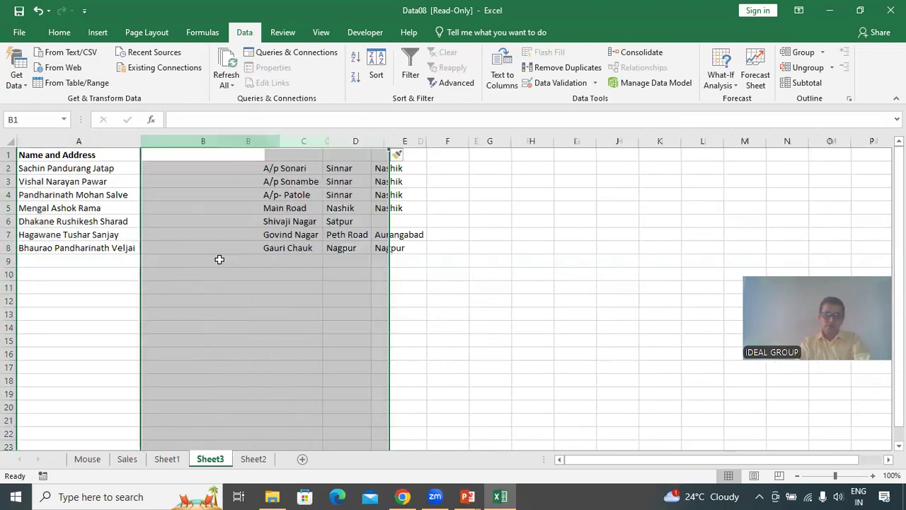
click(175, 352)
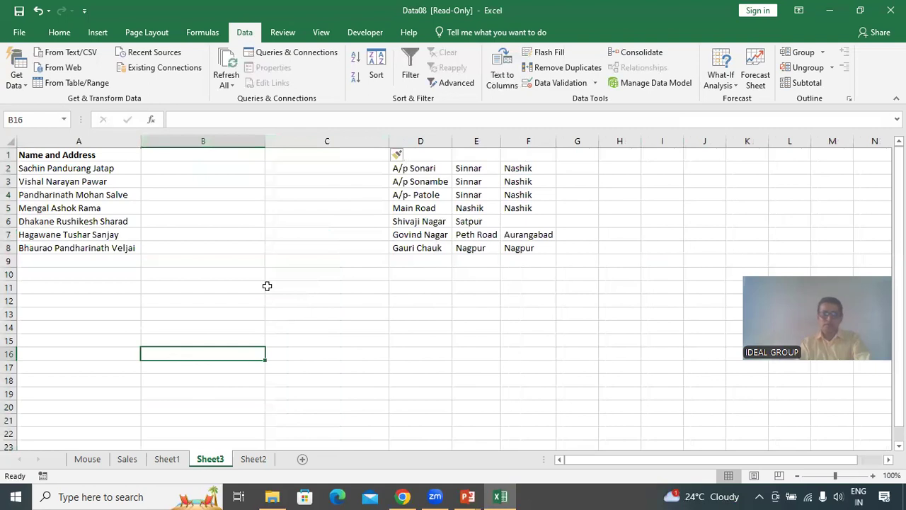
Split the names in A2:A8 into first, middle and last names at spaces with Text to Columns.
drag(96, 170, 98, 247)
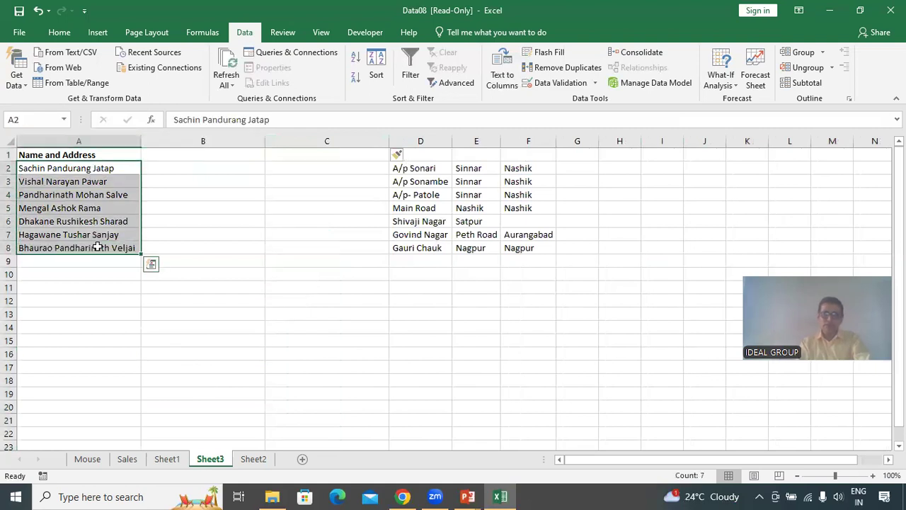
click(503, 76)
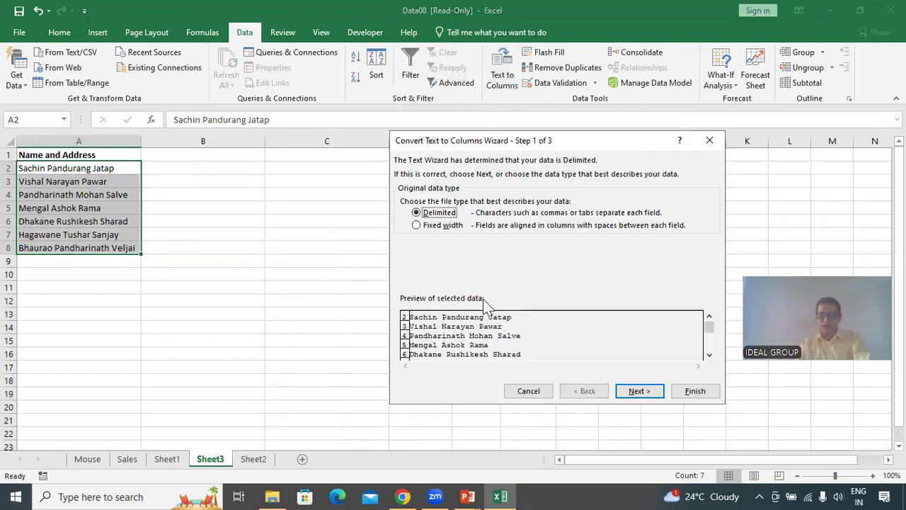
click(641, 393)
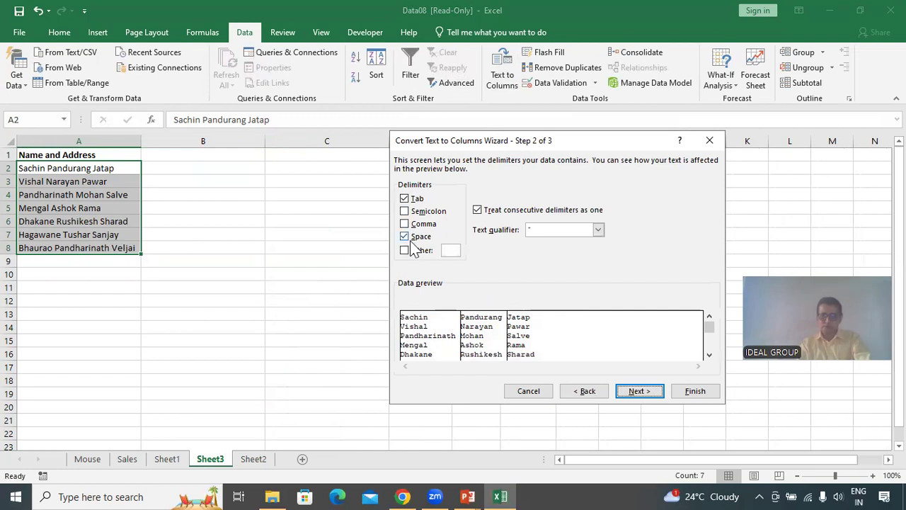
click(645, 394)
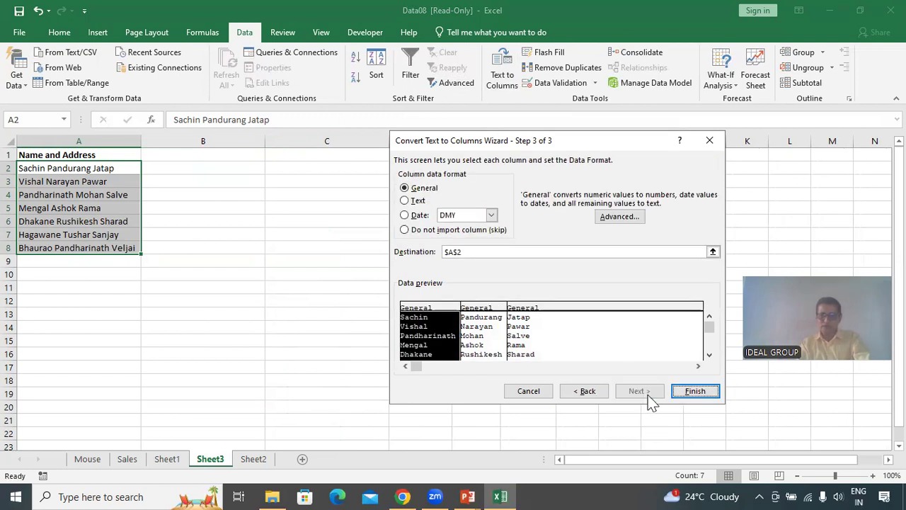
click(695, 391)
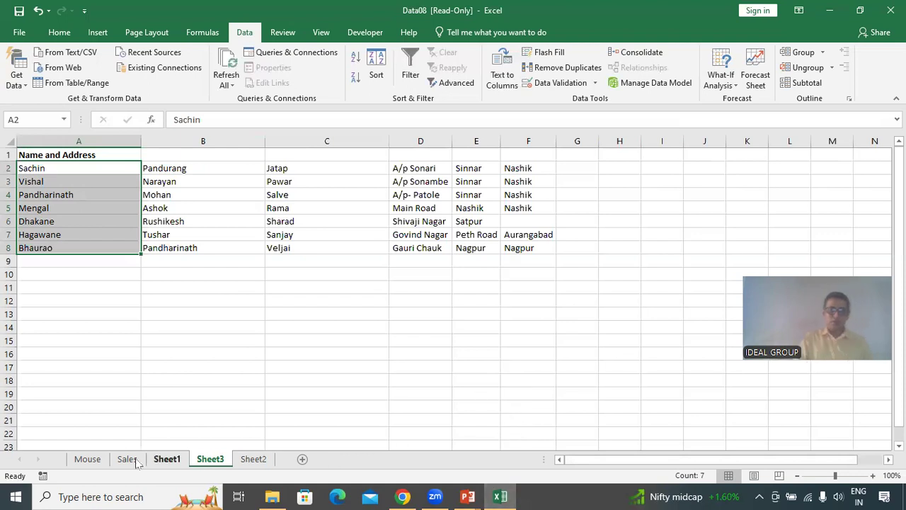
Switch to the Mouse sheet and browse the What-If Analysis options.
click(88, 460)
click(193, 387)
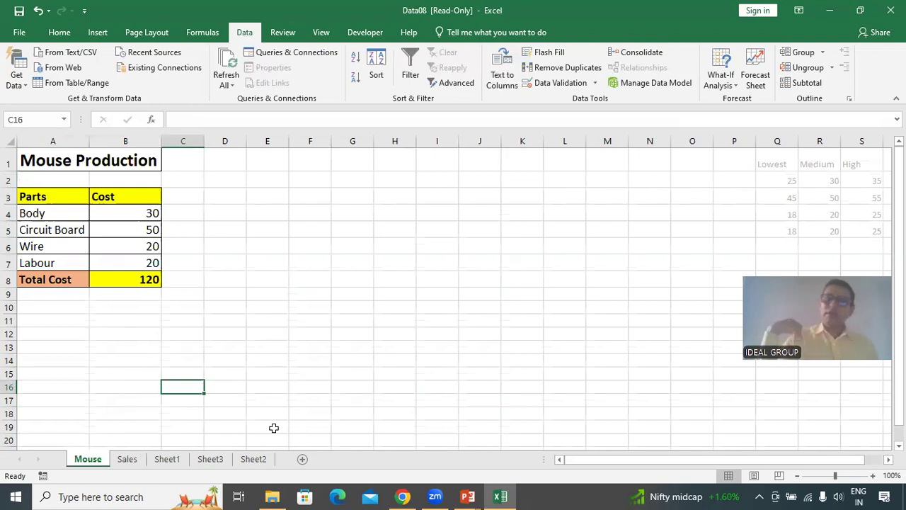
click(732, 85)
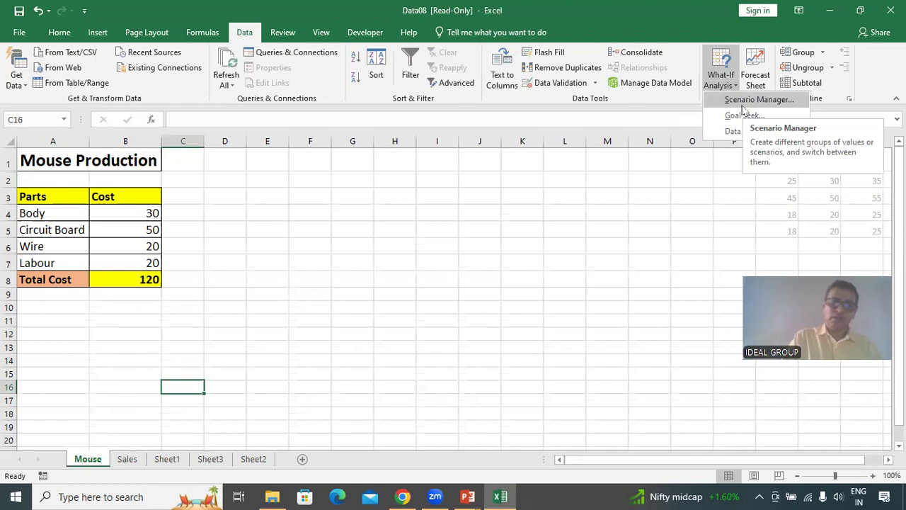
click(143, 368)
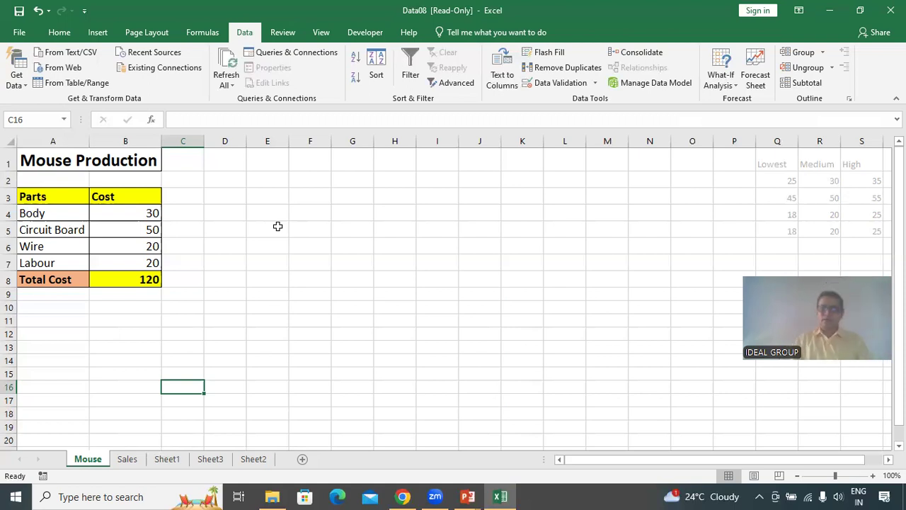
click(57, 197)
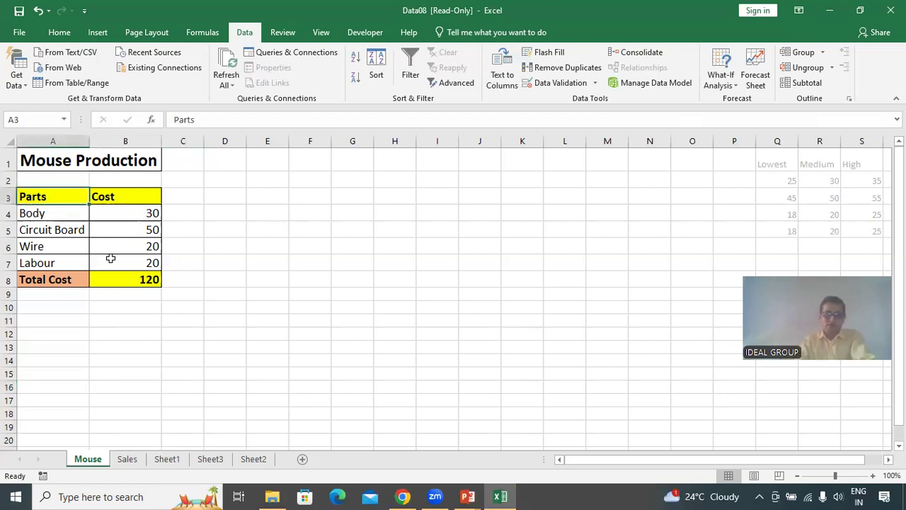
Open Scenario Manager and add a scenario named Lowest with changing cells B4:B7.
click(111, 258)
click(46, 249)
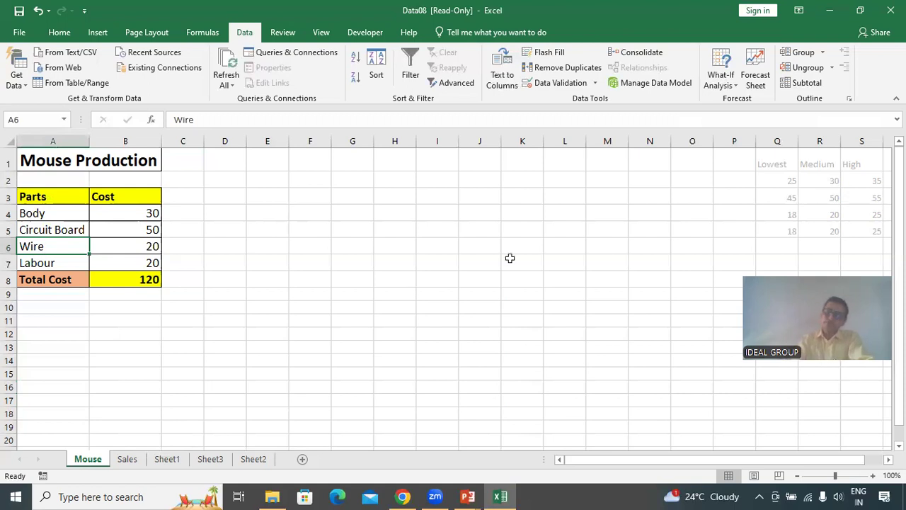
click(727, 87)
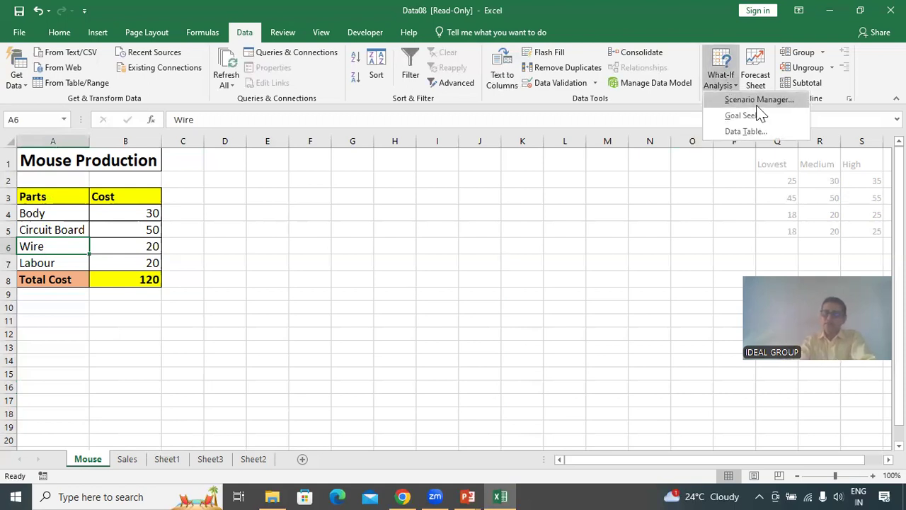
click(761, 102)
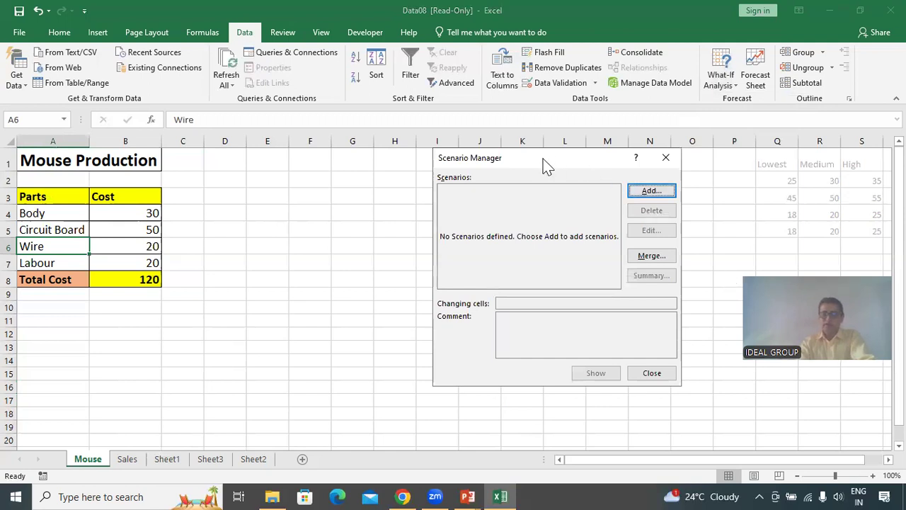
drag(547, 165, 513, 153)
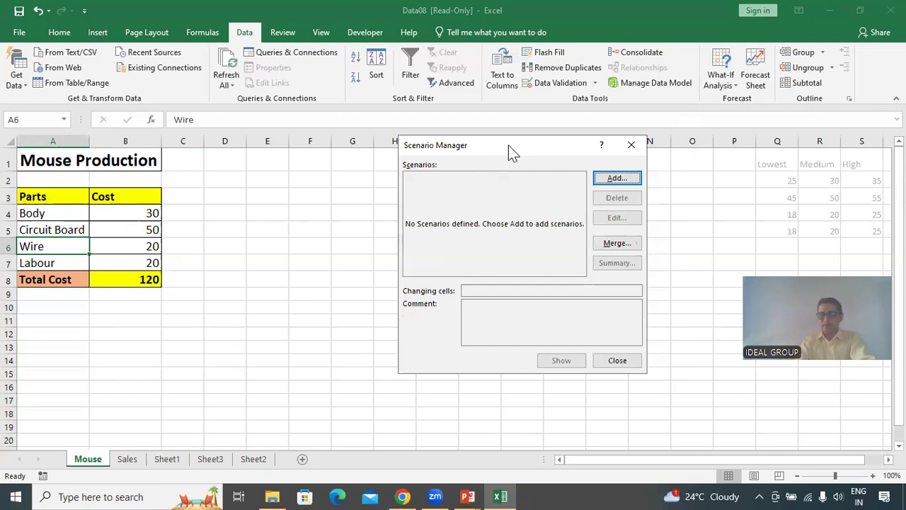
click(624, 183)
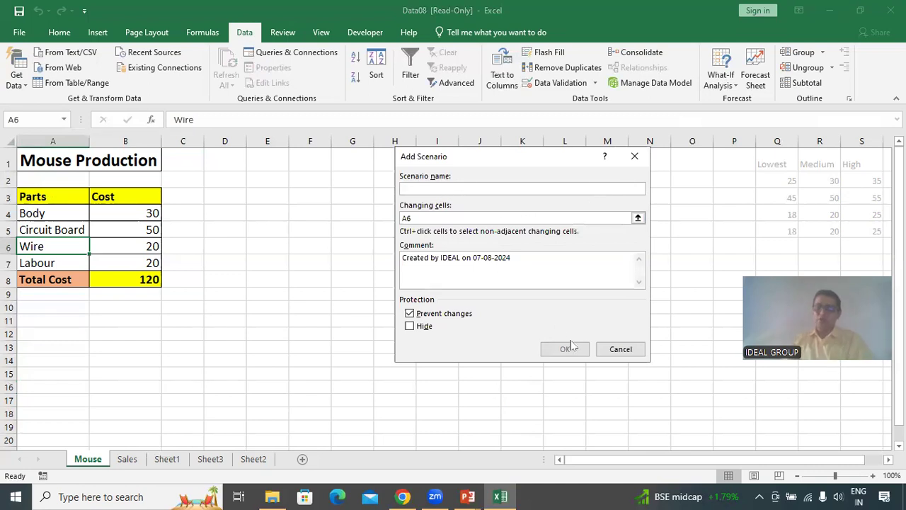
text(Lowest)
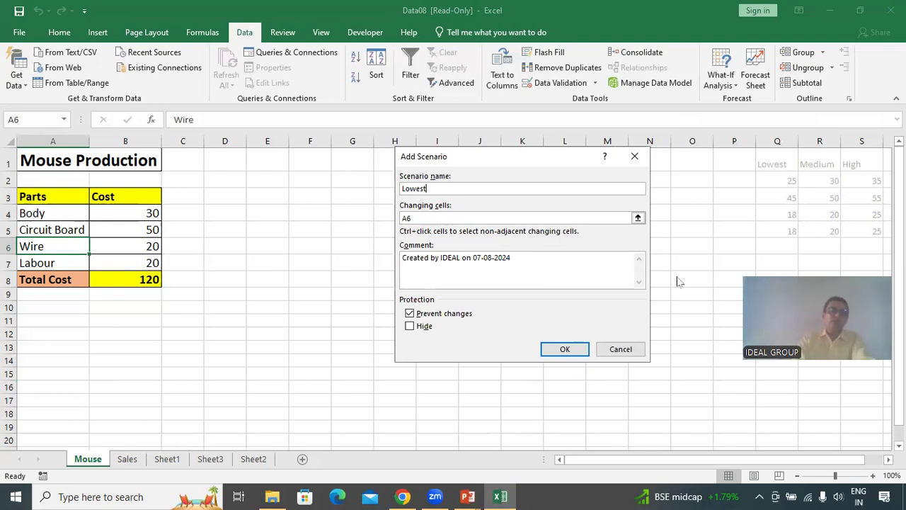
click(638, 219)
drag(143, 213, 156, 257)
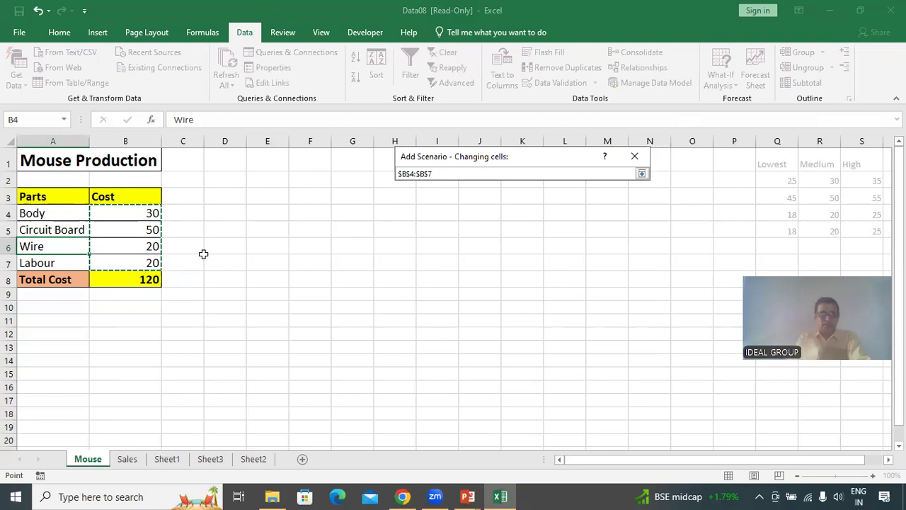
click(642, 174)
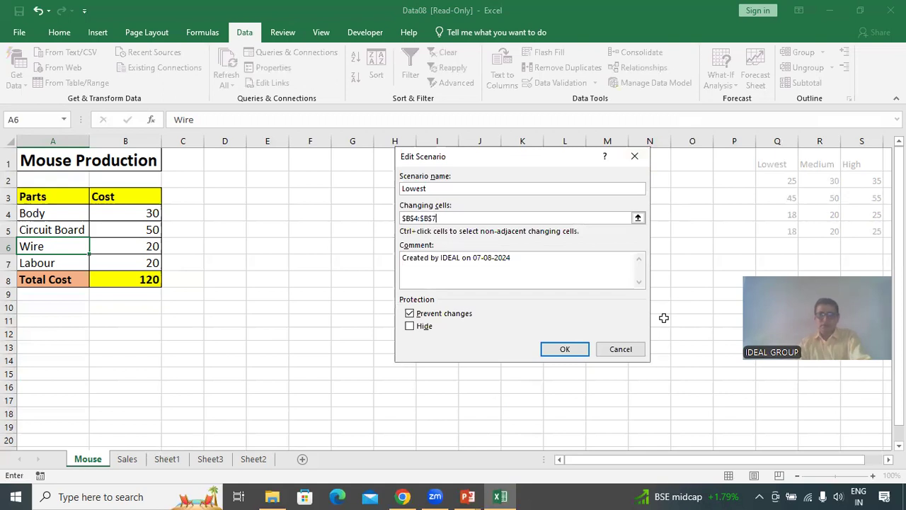
click(441, 261)
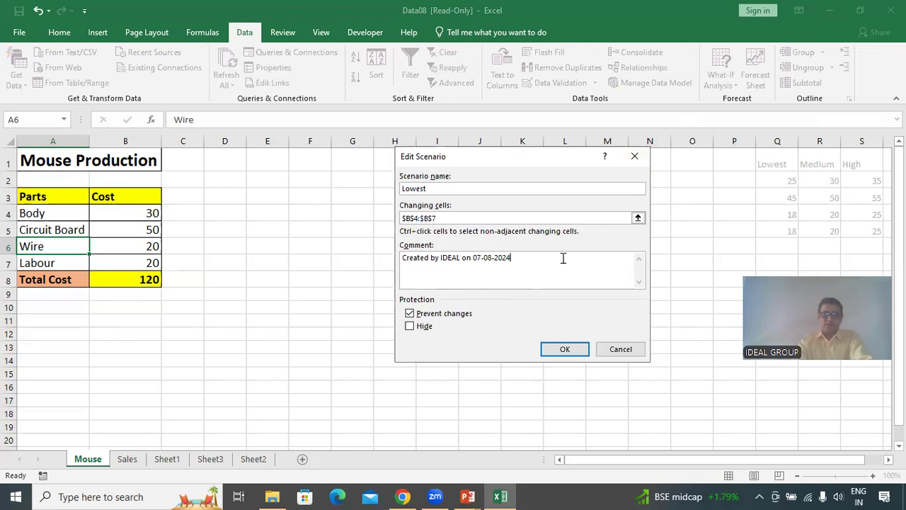
click(567, 348)
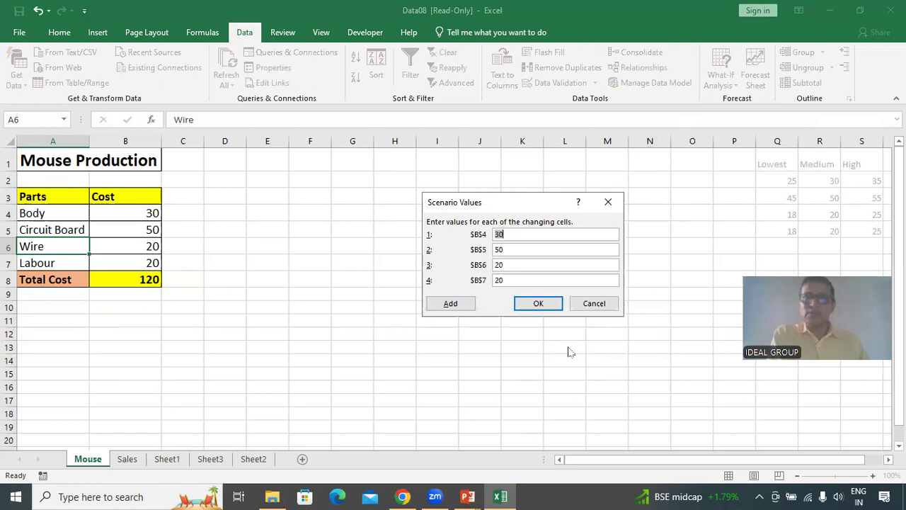
Set the Lowest scenario values to 25, 45, 18 and 18 for B4 to B7.
text(25)
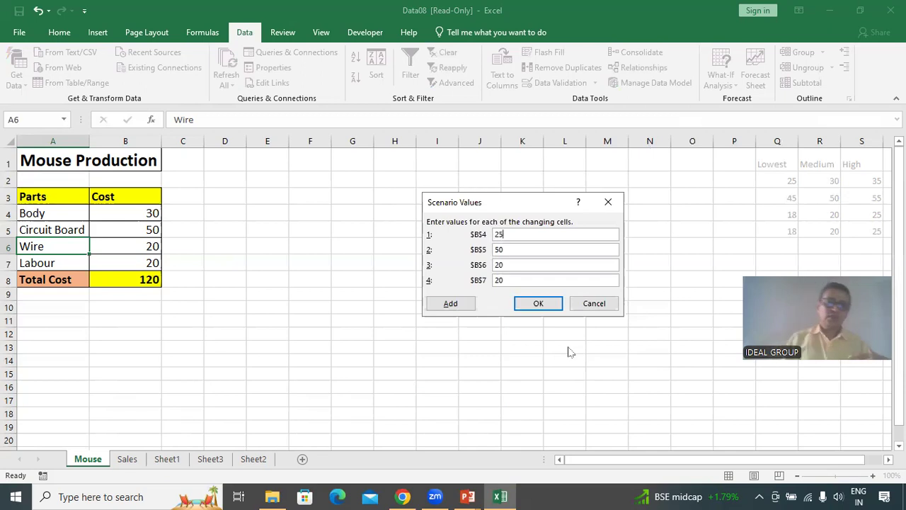
key(Tab)
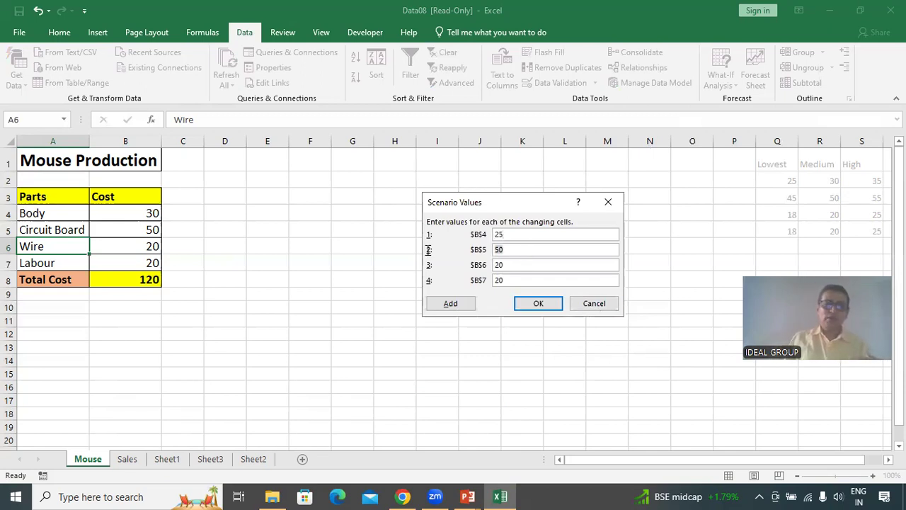
text(45)
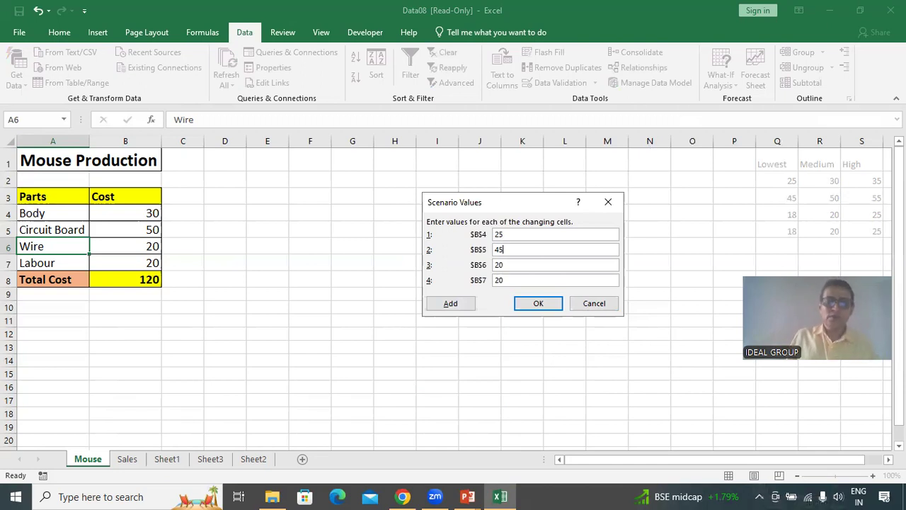
key(Tab)
text(18)
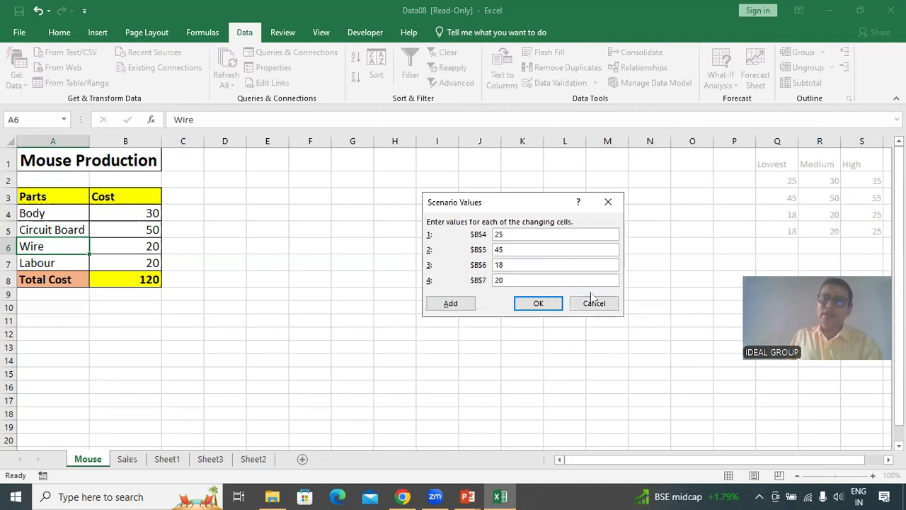
key(Tab)
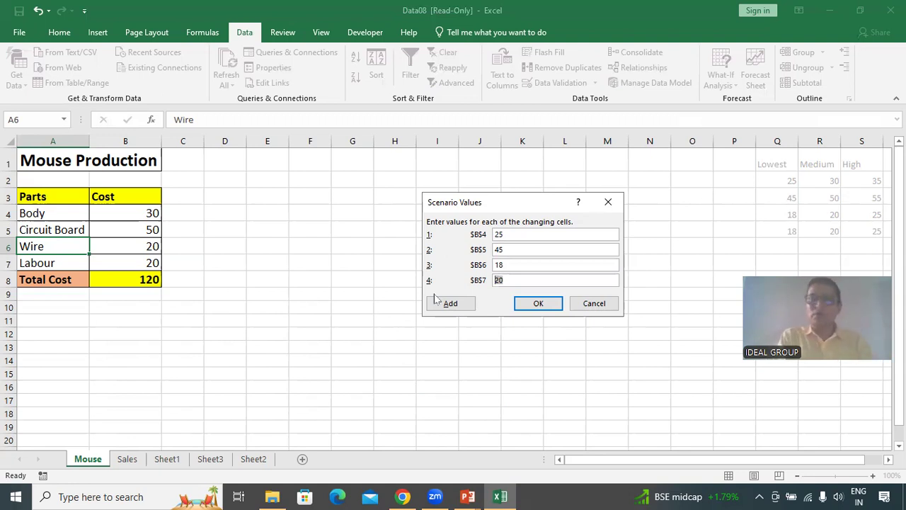
text(18)
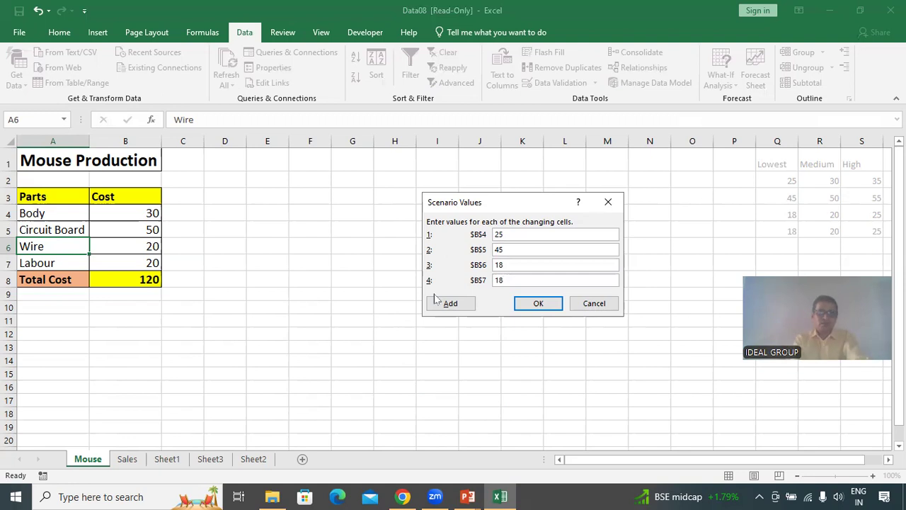
click(539, 304)
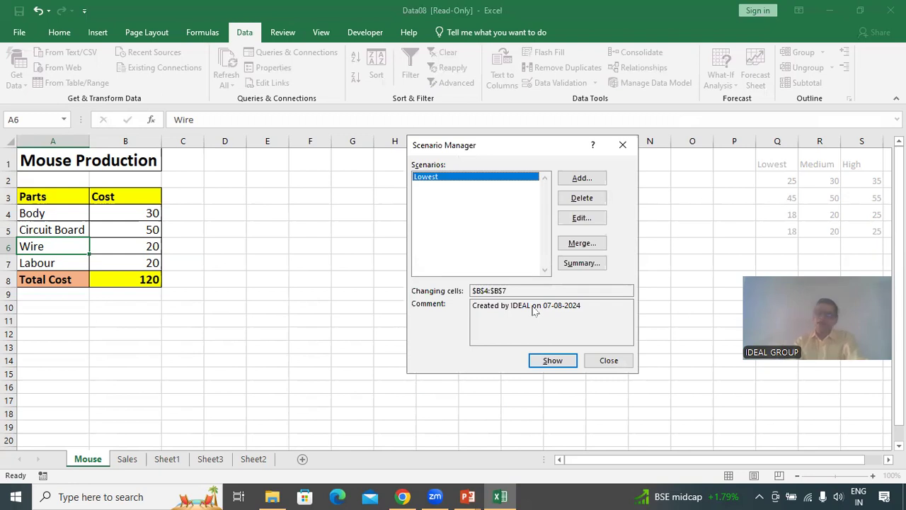
Add a scenario named Medium with changing cells B4:B7, accepting the default values 30, 50, 20, 20.
click(591, 181)
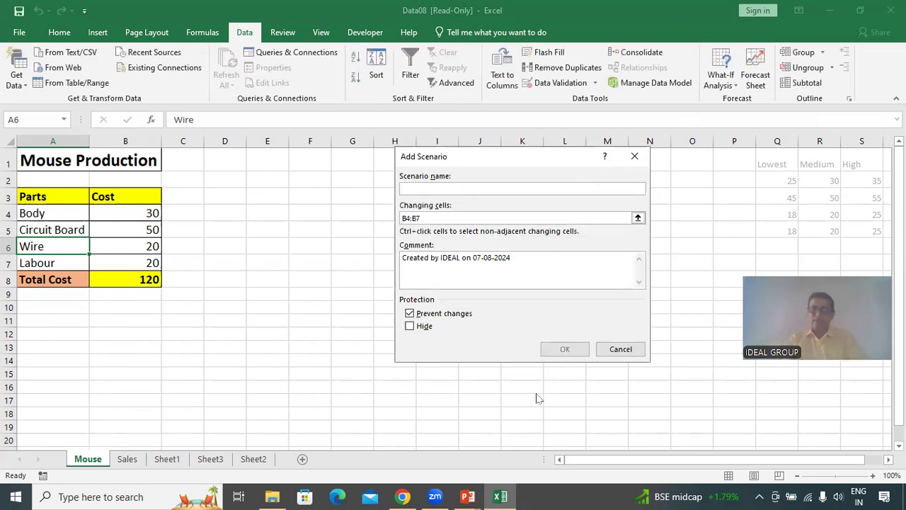
text(Medium)
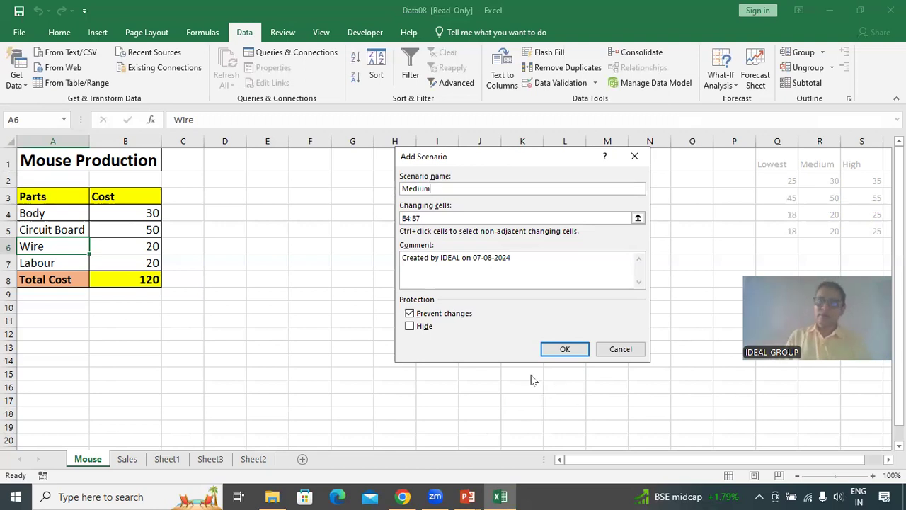
click(638, 220)
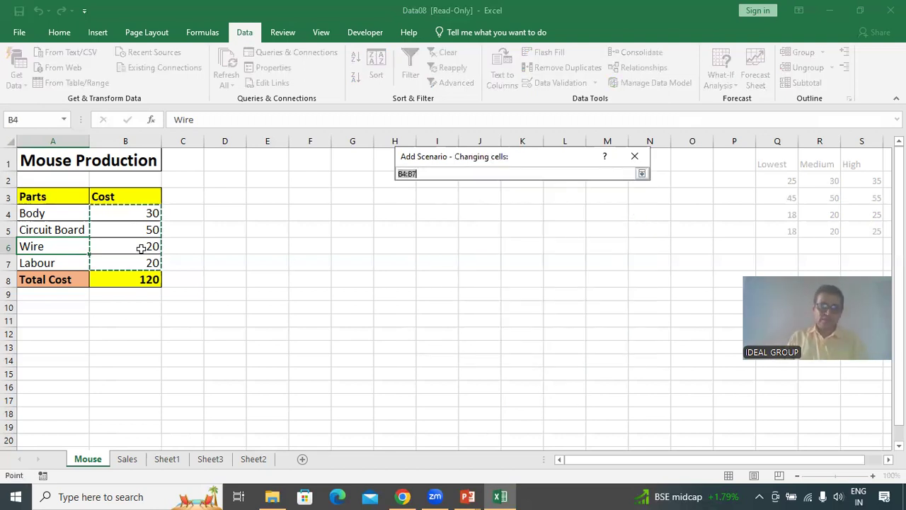
drag(116, 208, 120, 264)
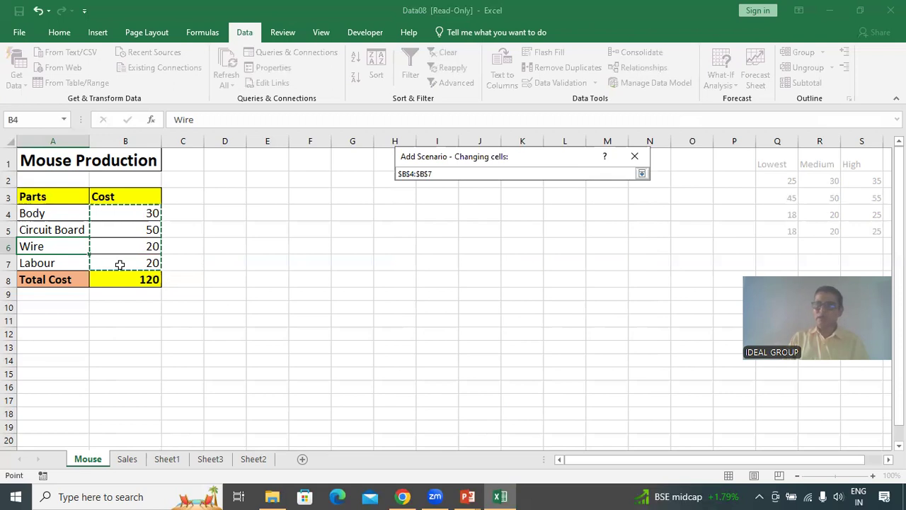
click(641, 173)
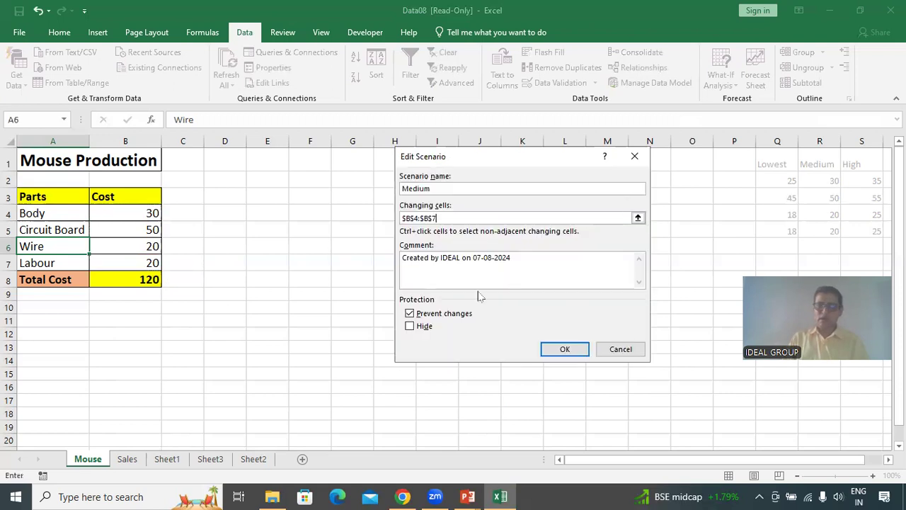
click(564, 348)
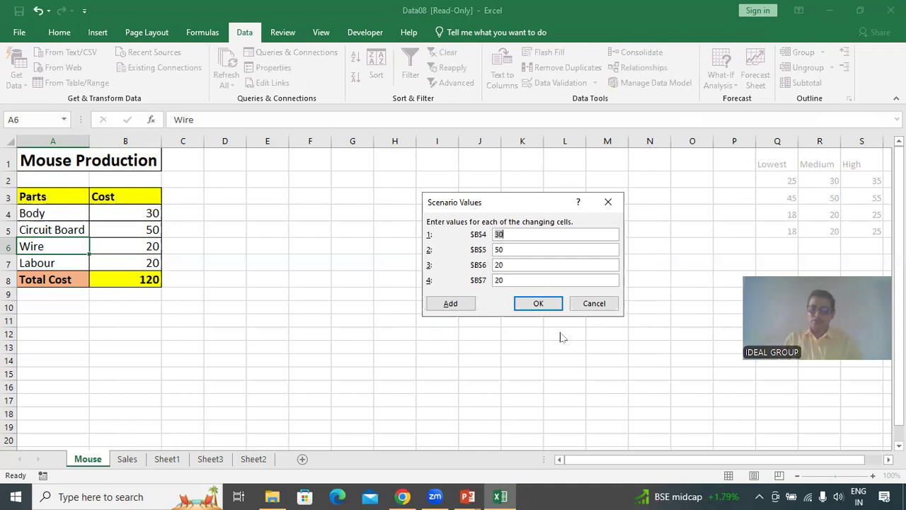
click(538, 303)
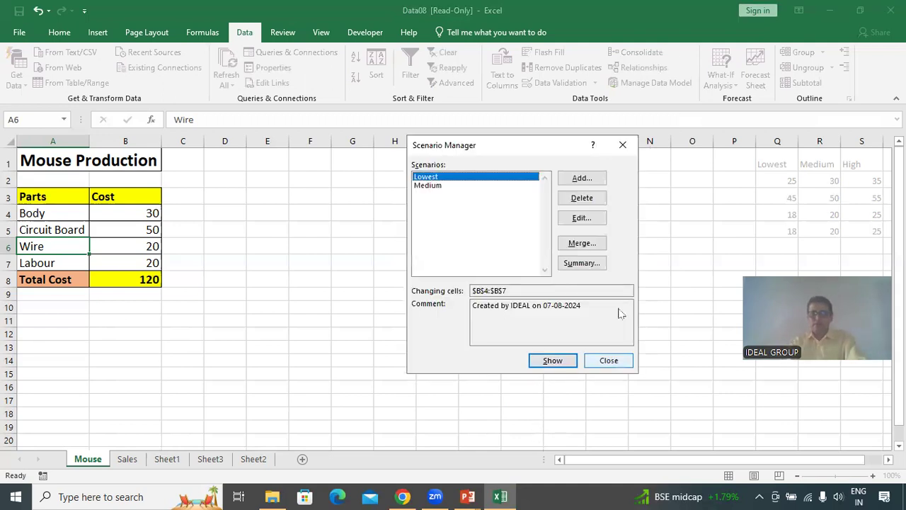
Add a scenario named High with changing cells B4:B7.
click(592, 181)
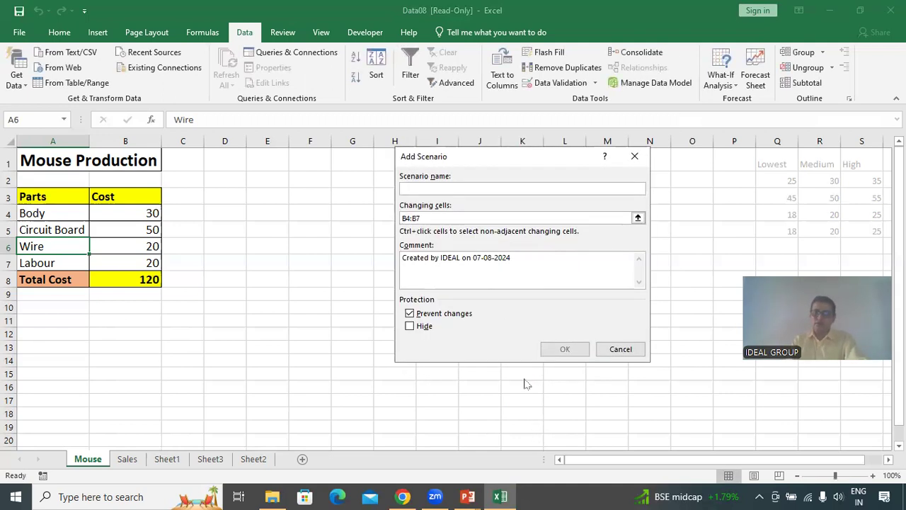
text(High)
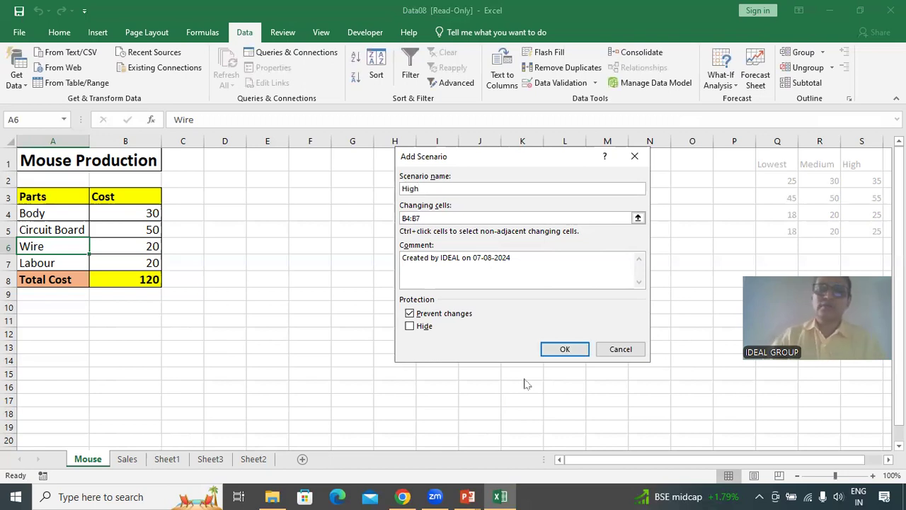
click(638, 219)
drag(137, 210, 137, 261)
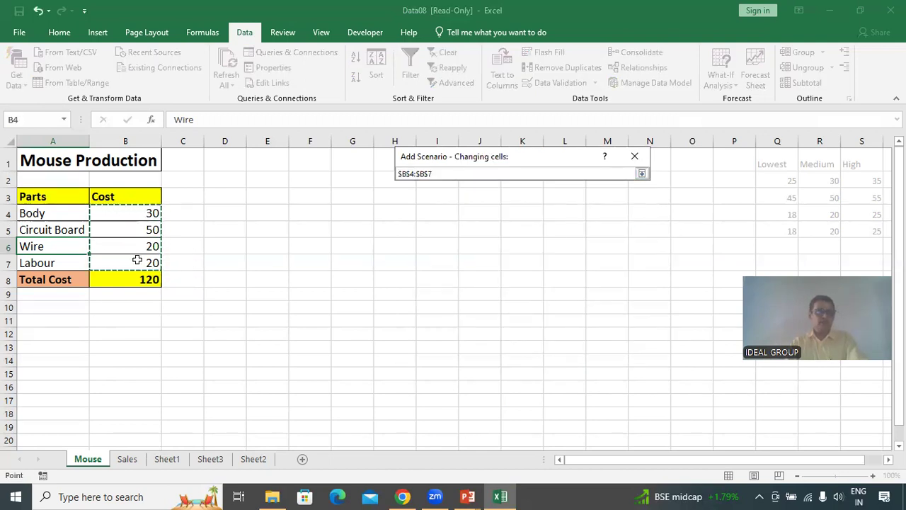
click(643, 174)
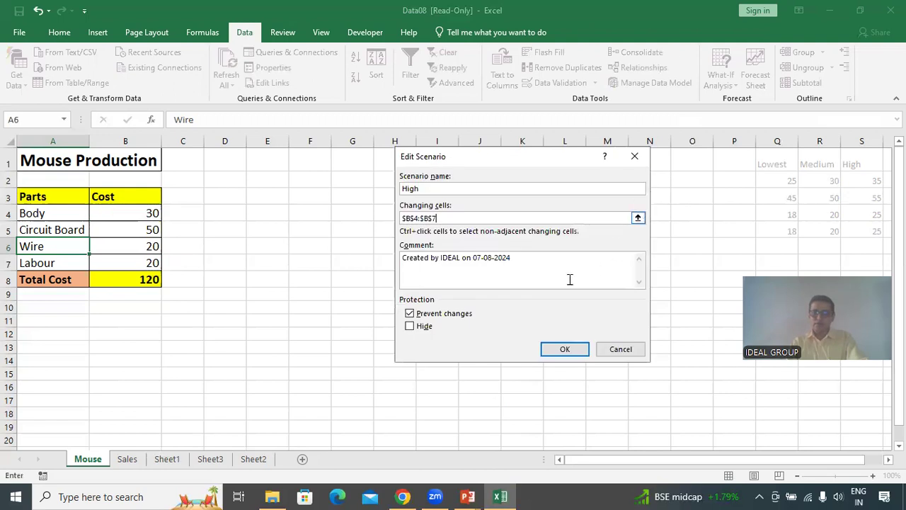
click(566, 350)
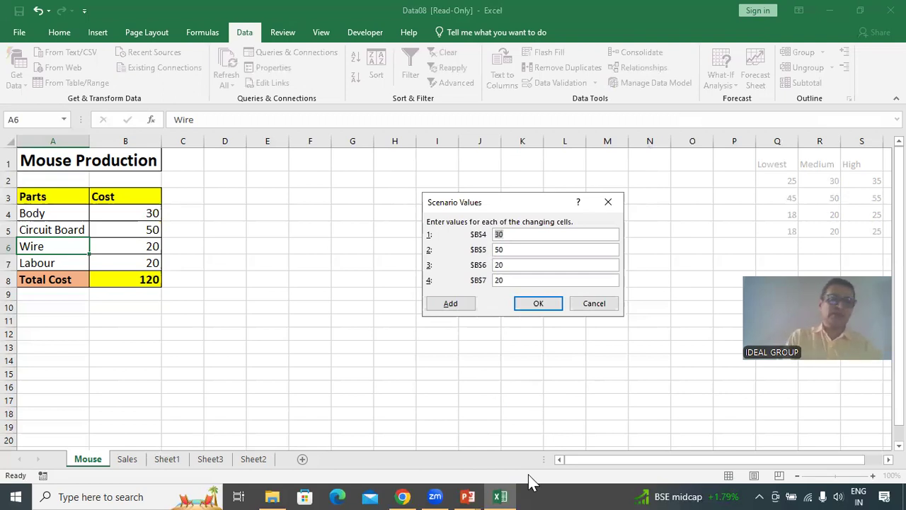
Set the High scenario values to 35, 55, 25 and 25 for B4 to B7.
text(35)
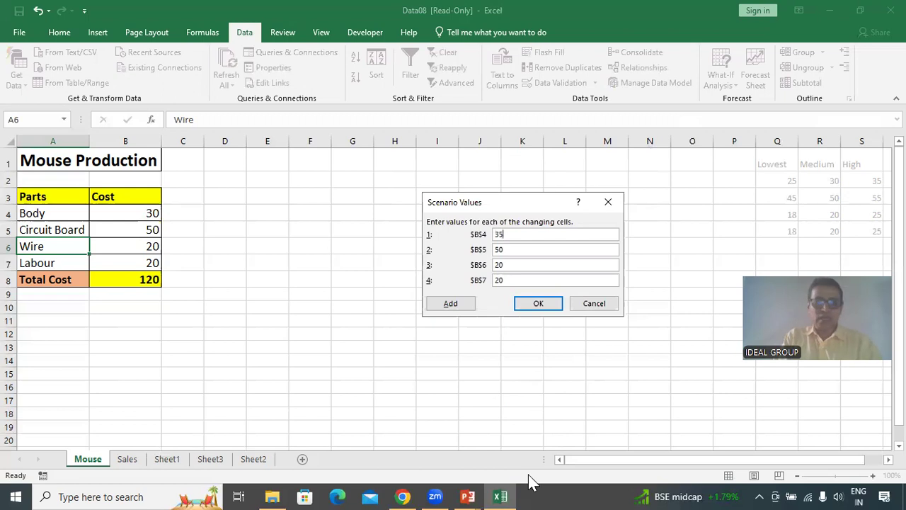
key(Tab)
text(55)
key(Tab)
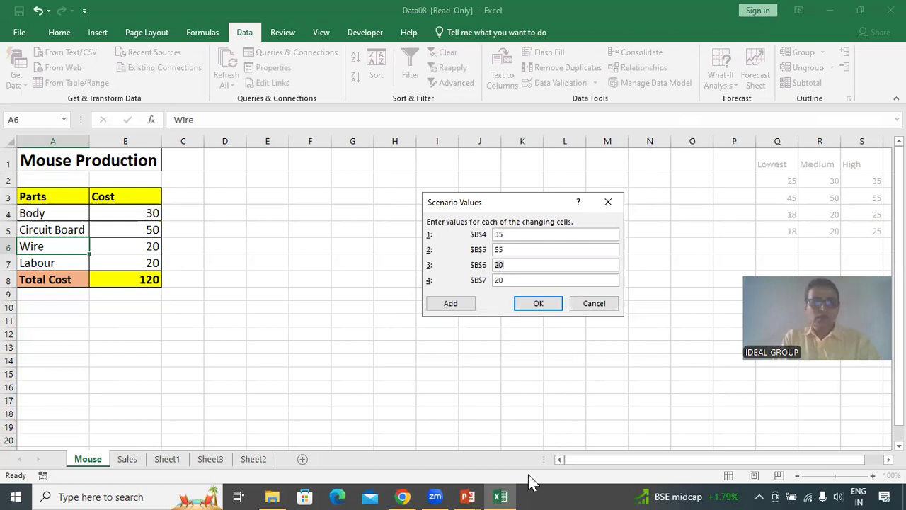
text(25)
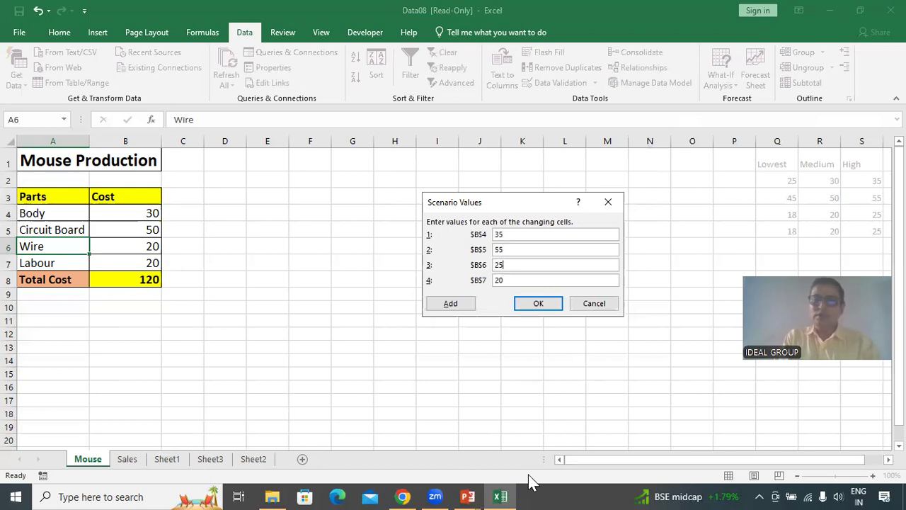
key(Tab)
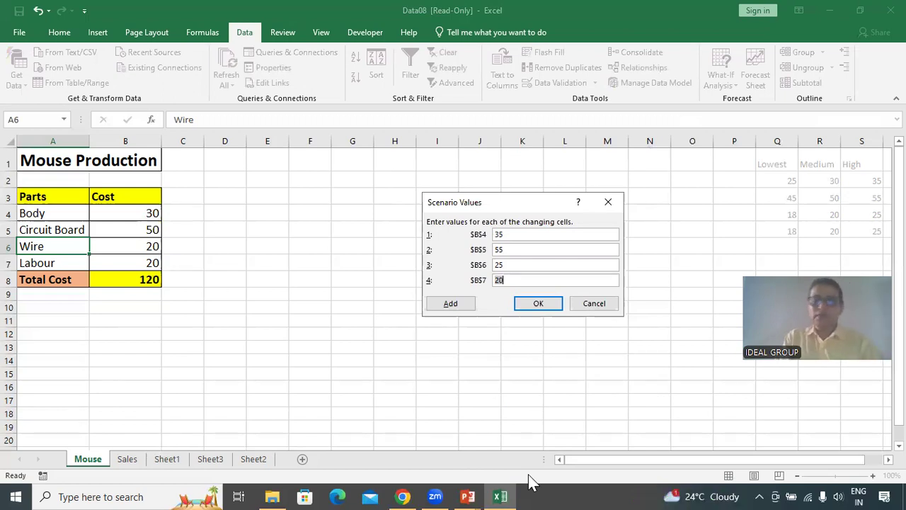
text(25)
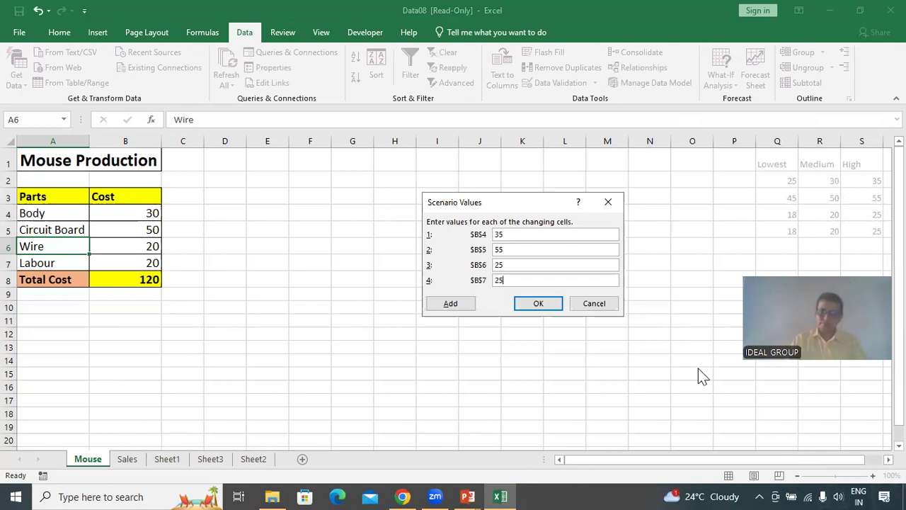
click(542, 309)
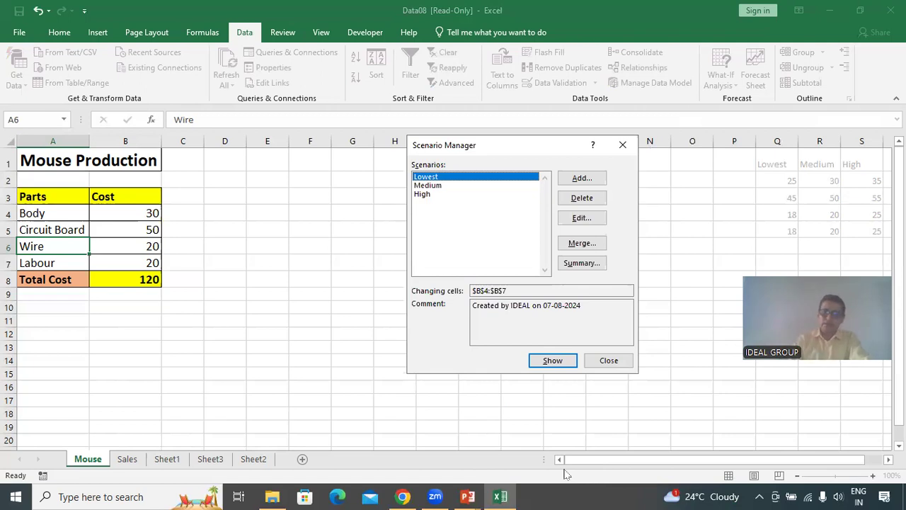
Generate a scenario summary report with B8 as the result cell.
click(586, 268)
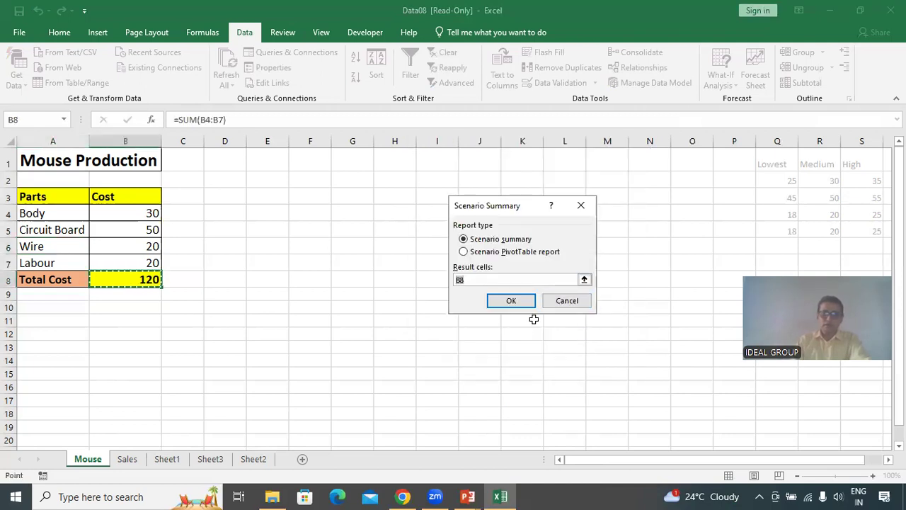
click(512, 300)
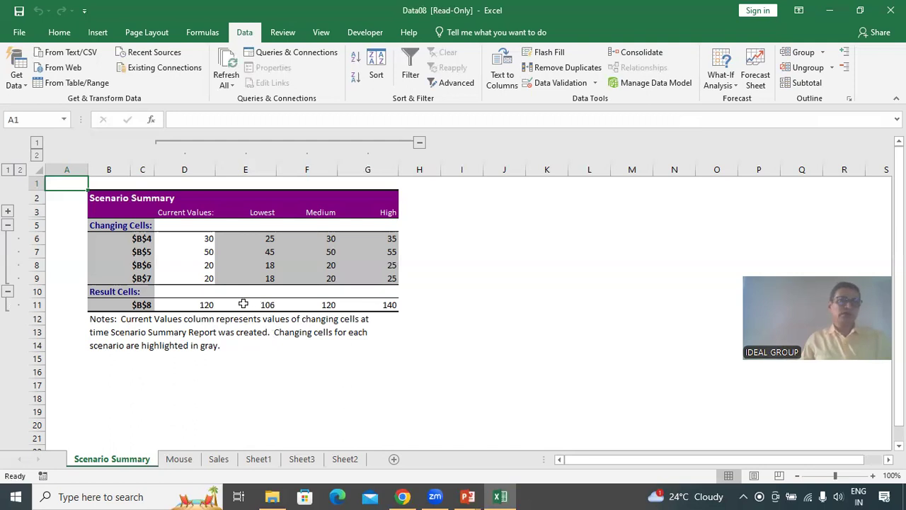
click(221, 332)
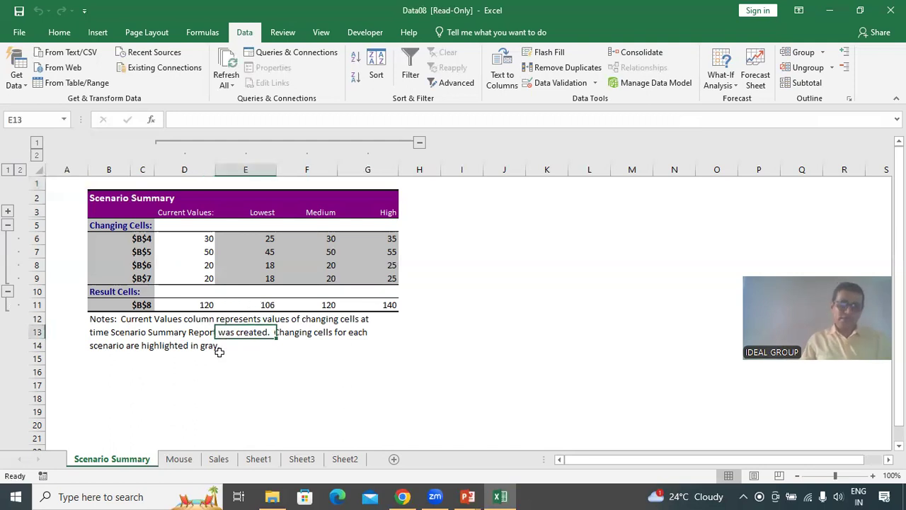
Delete the Scenario Summary sheet.
right_click(126, 467)
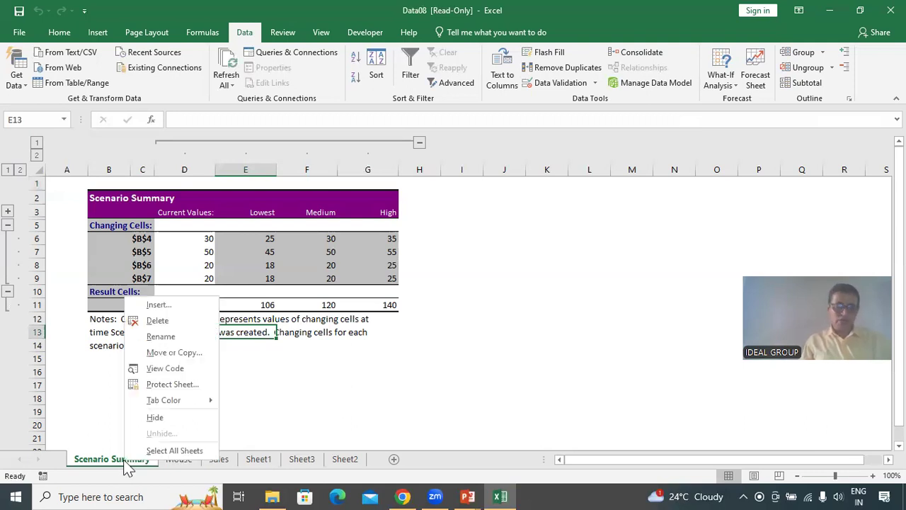
click(160, 322)
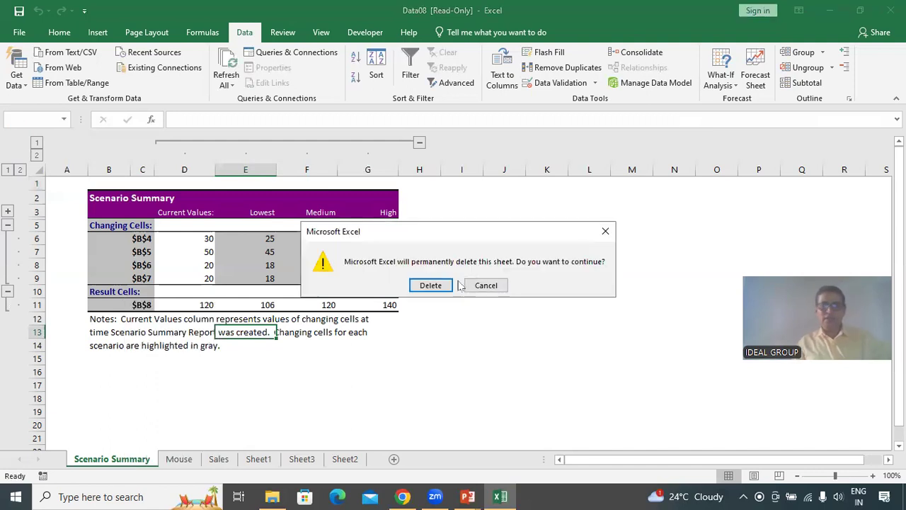
click(433, 286)
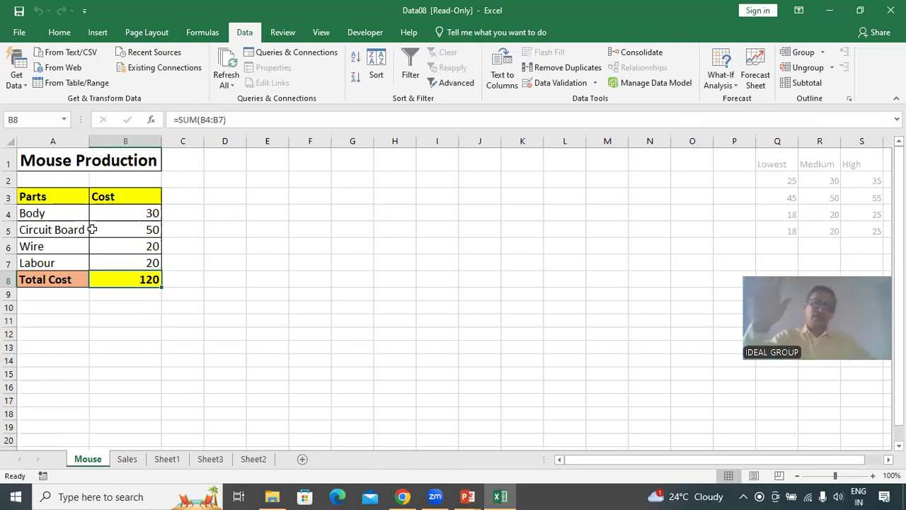
Define the name Body for the cost cell B4.
click(152, 211)
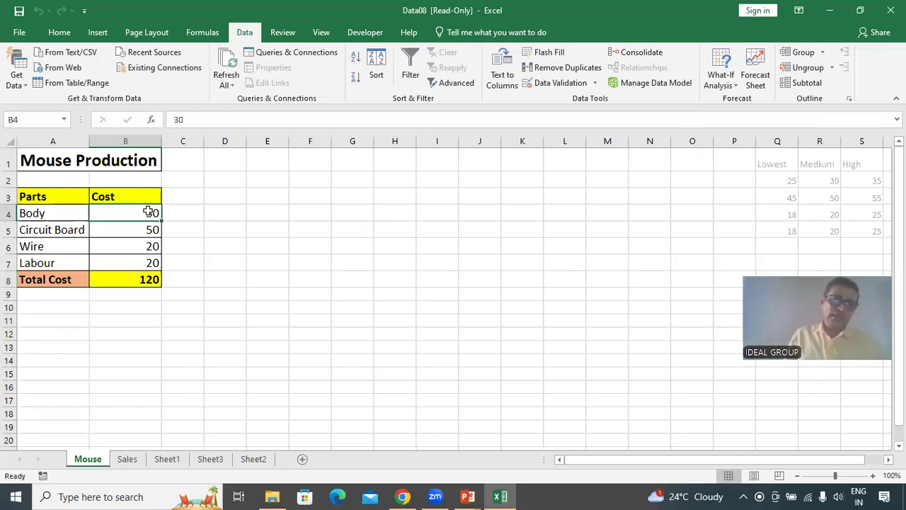
click(126, 227)
click(126, 248)
click(125, 260)
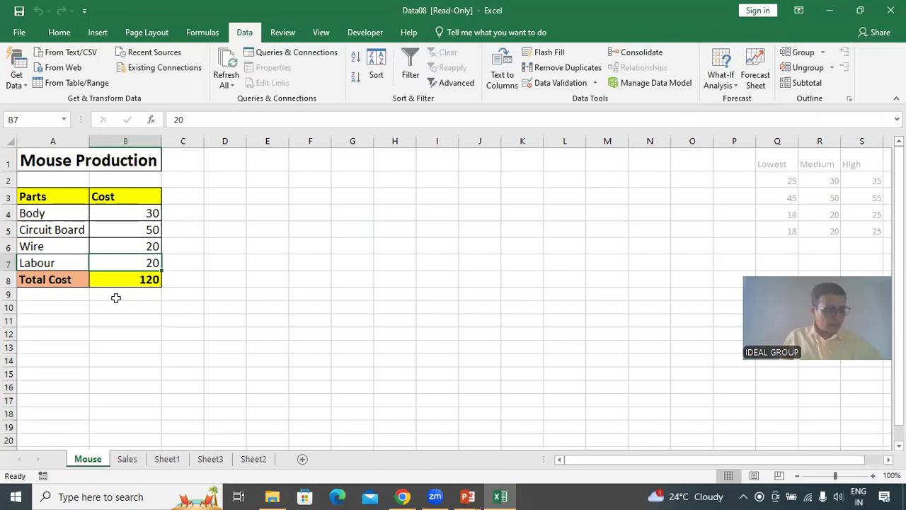
click(131, 212)
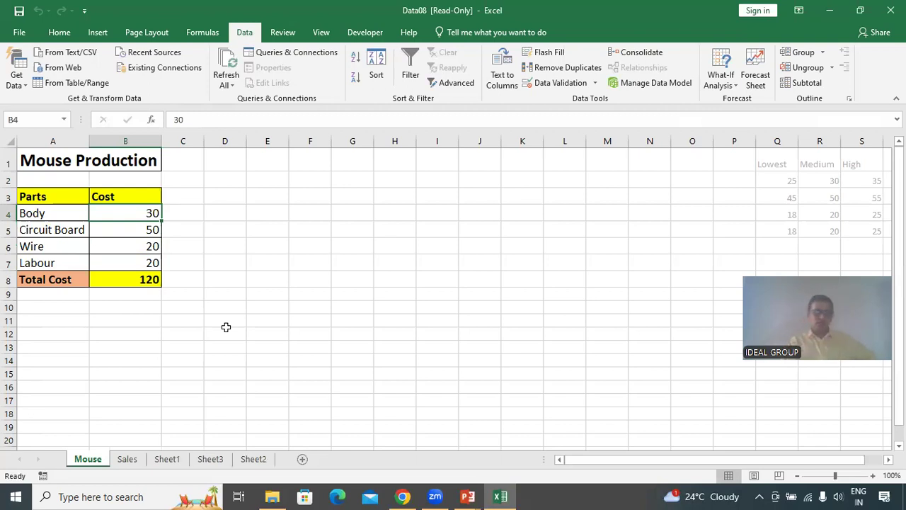
click(40, 119)
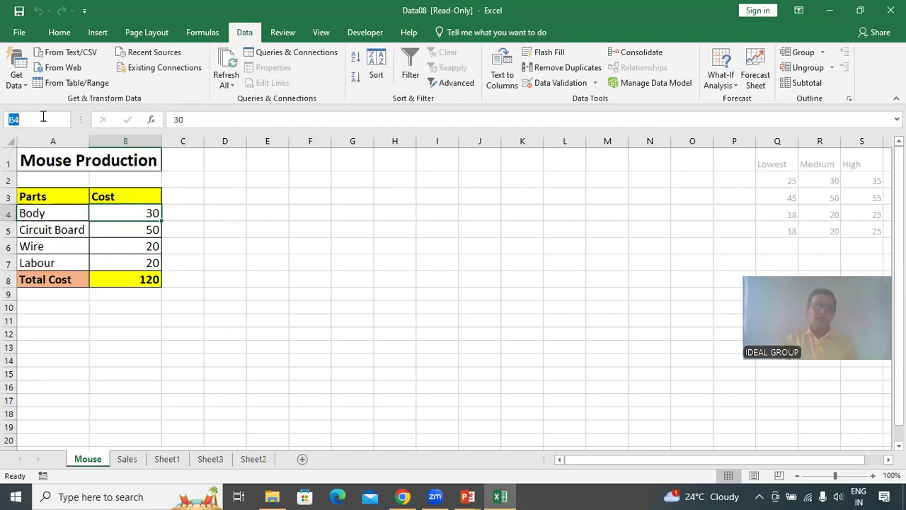
text(Body)
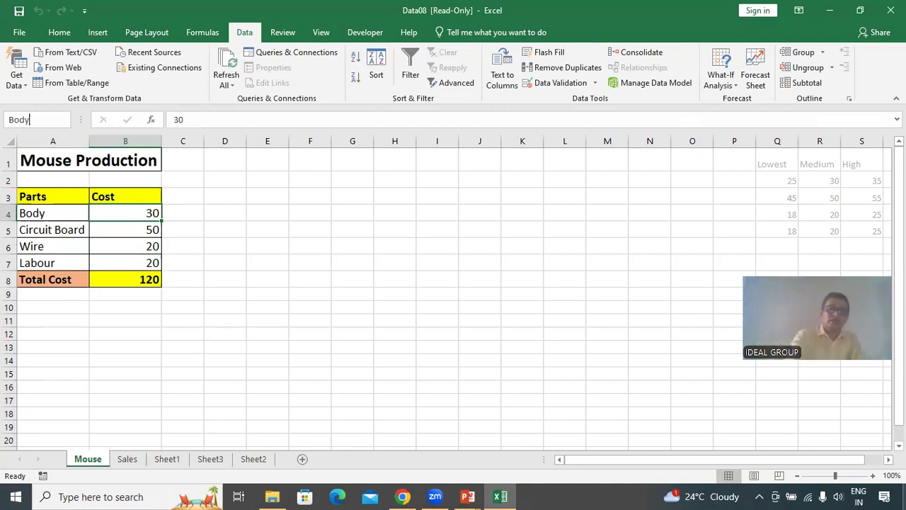
key(Return)
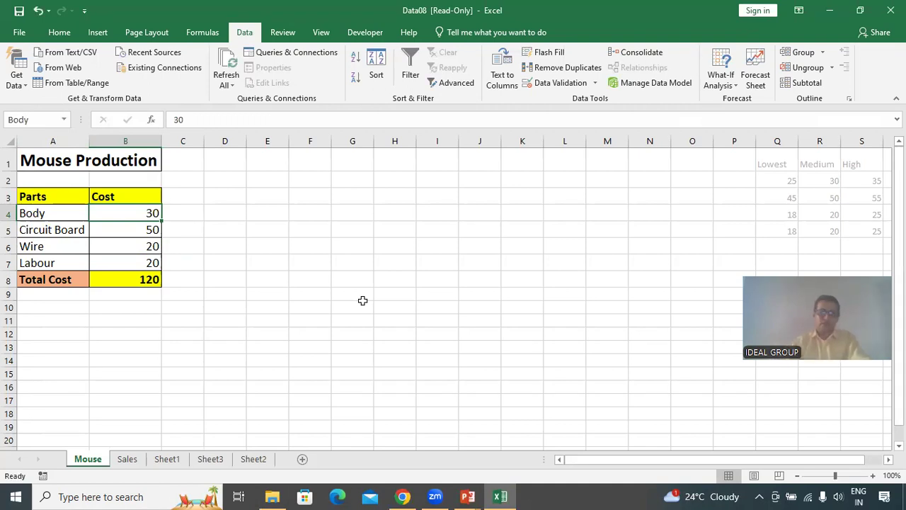
Define the name Circut_Board for the cost cell B5.
click(129, 234)
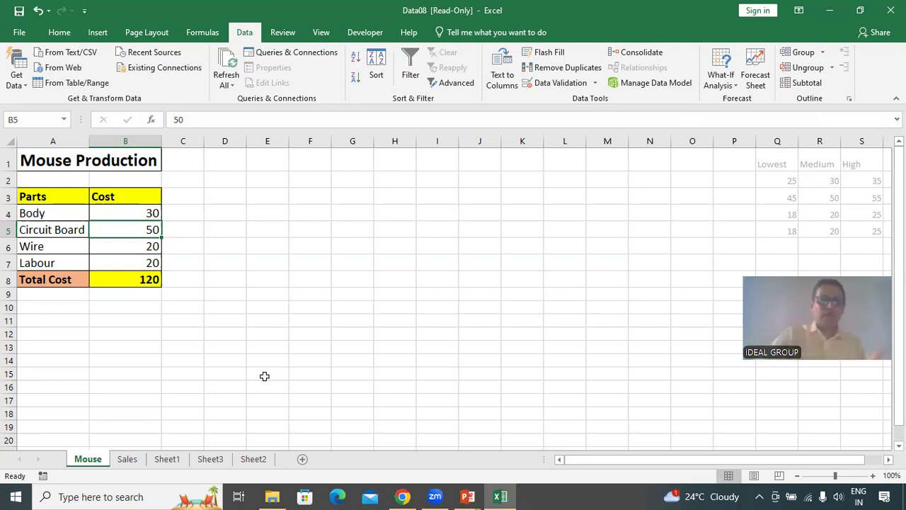
click(26, 120)
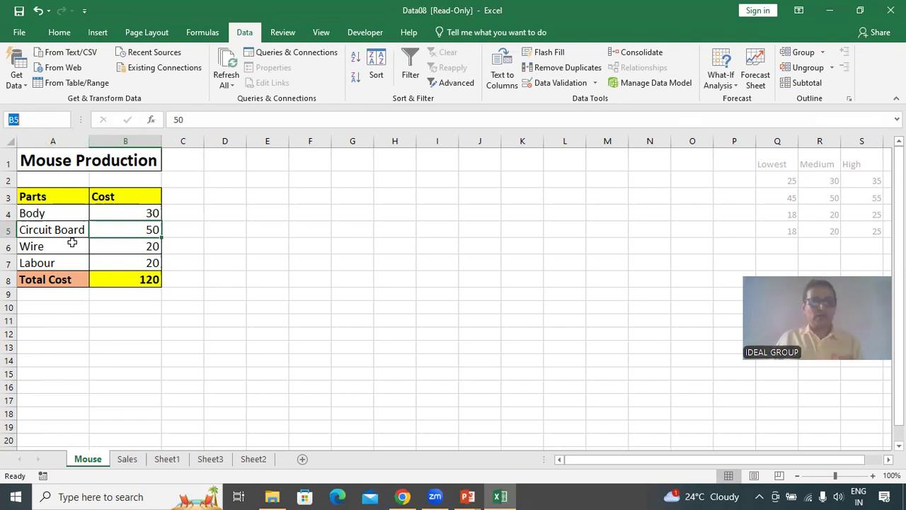
text(Circut)
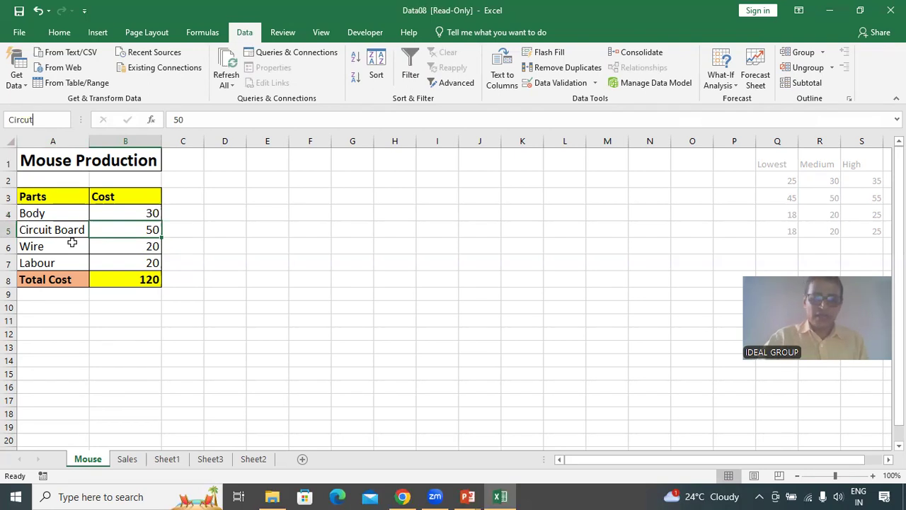
text(_)
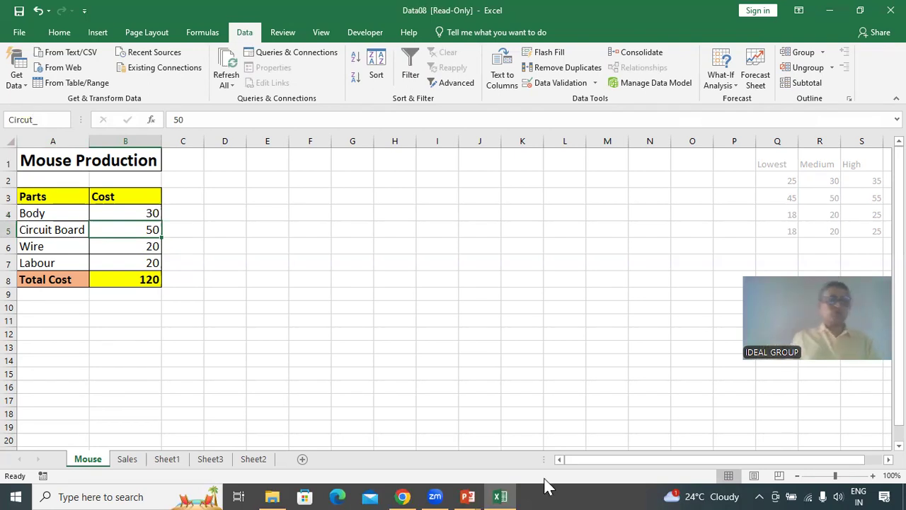
text(Board)
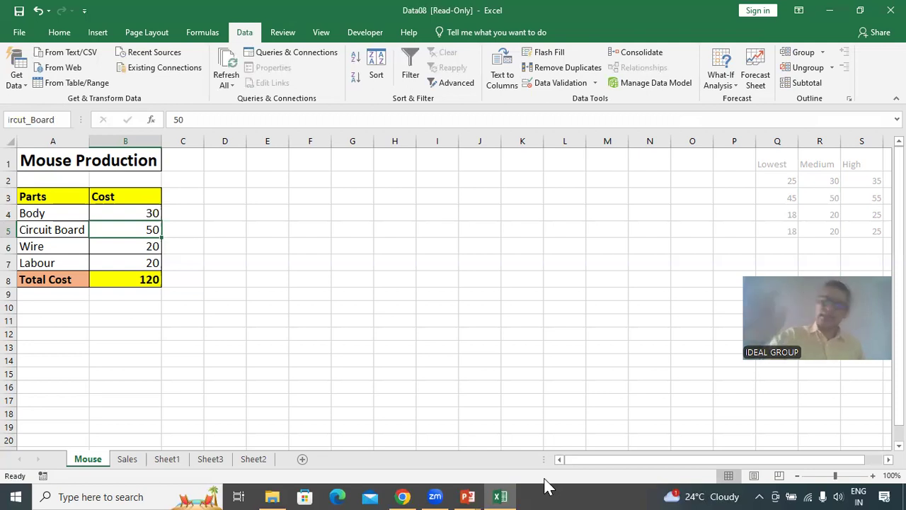
key(Return)
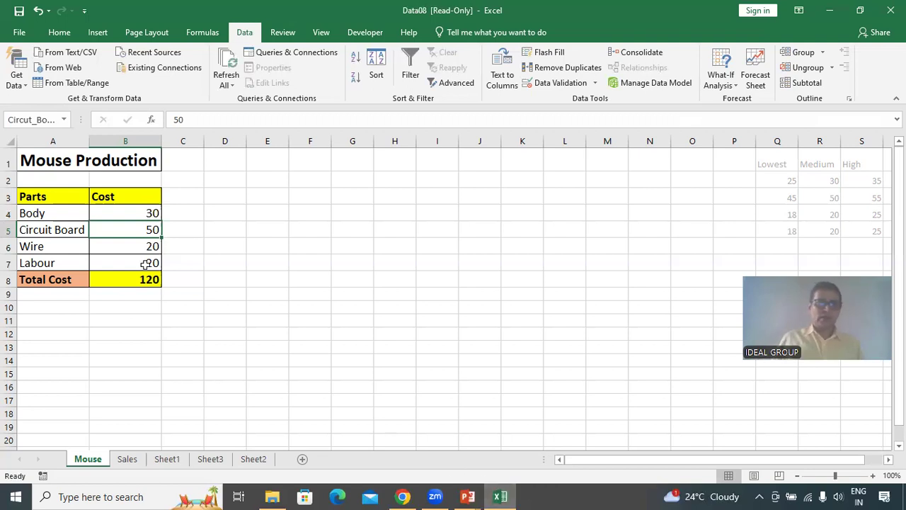
Define the name Wire for the cost cell B6.
click(132, 246)
click(40, 121)
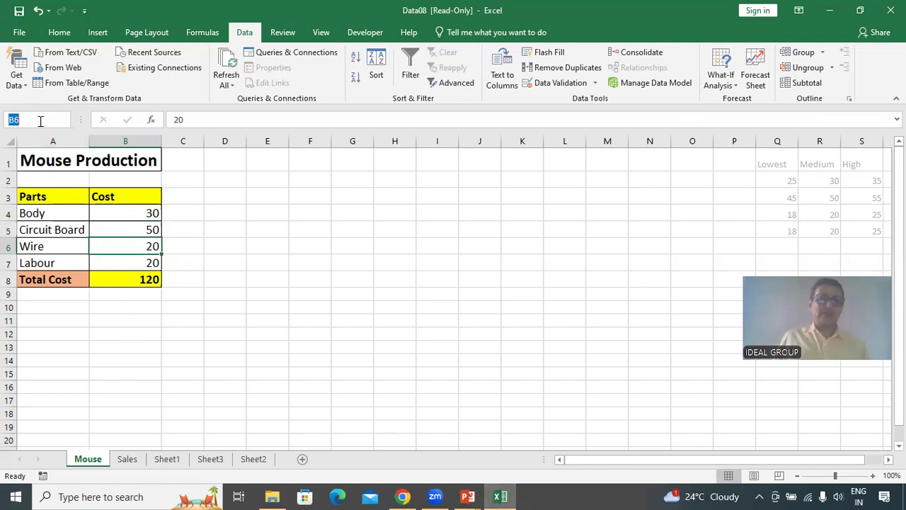
text(Wire)
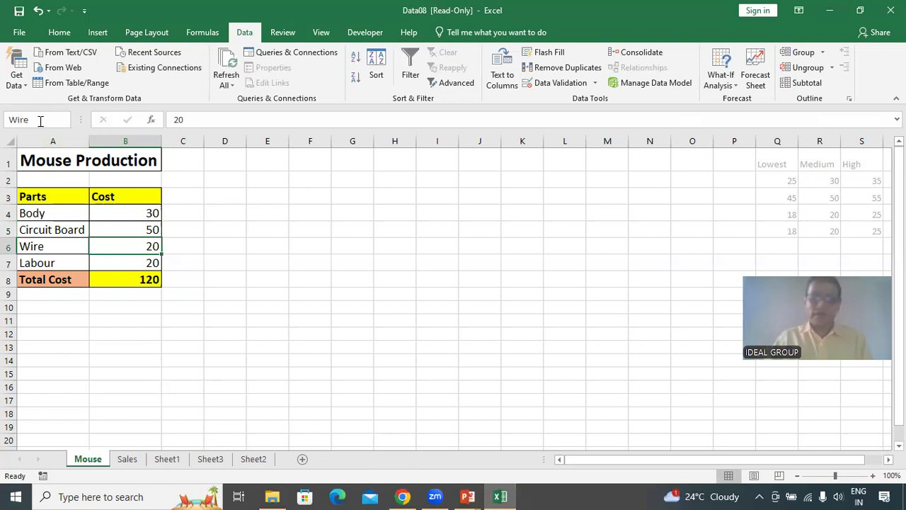
key(Return)
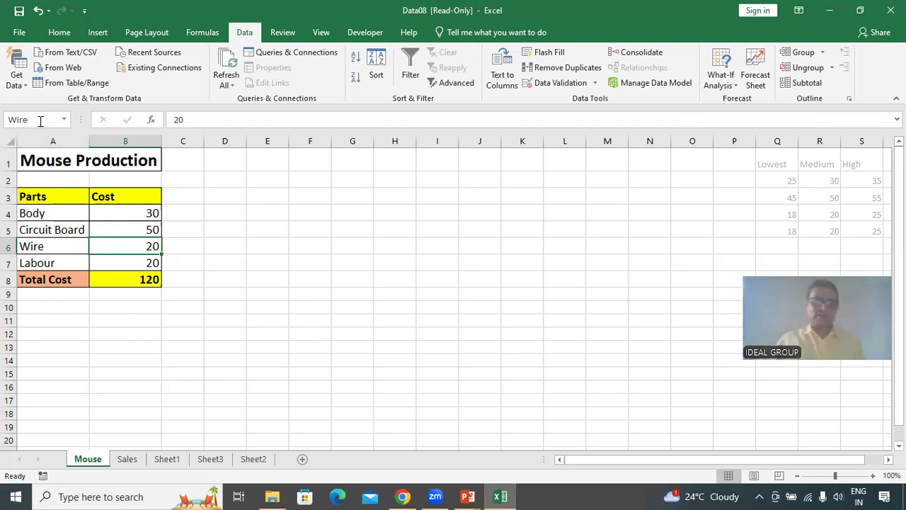
Define the name Labour for the cost cell B7.
click(124, 260)
click(31, 121)
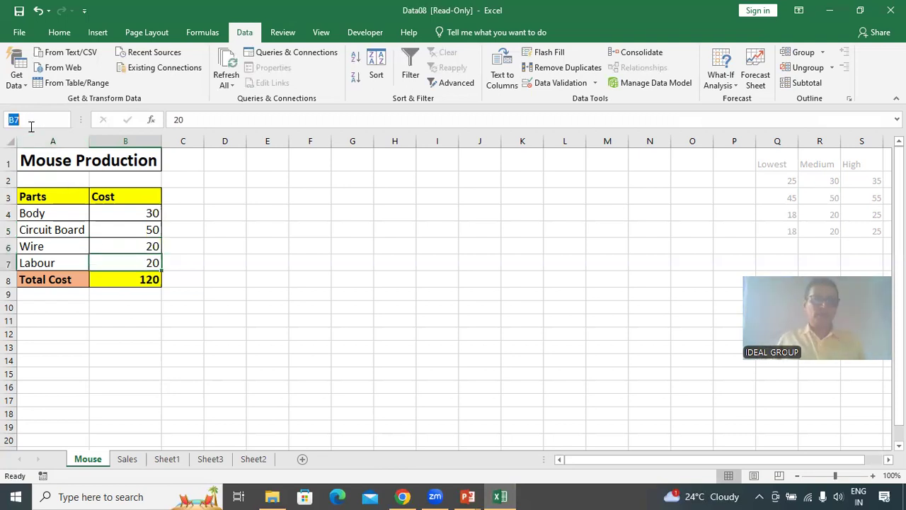
text(Labour)
key(Return)
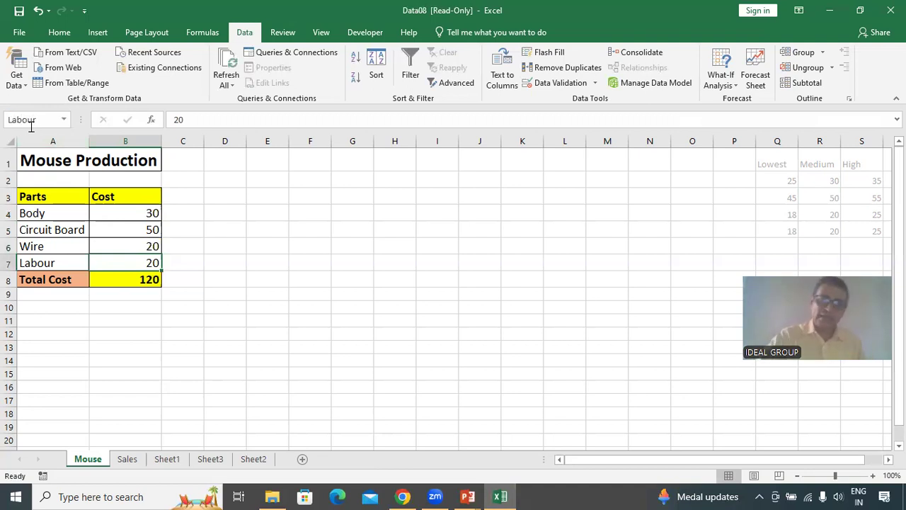
Generate a scenario summary report from Scenario Manager with B8 as the result cell.
click(134, 293)
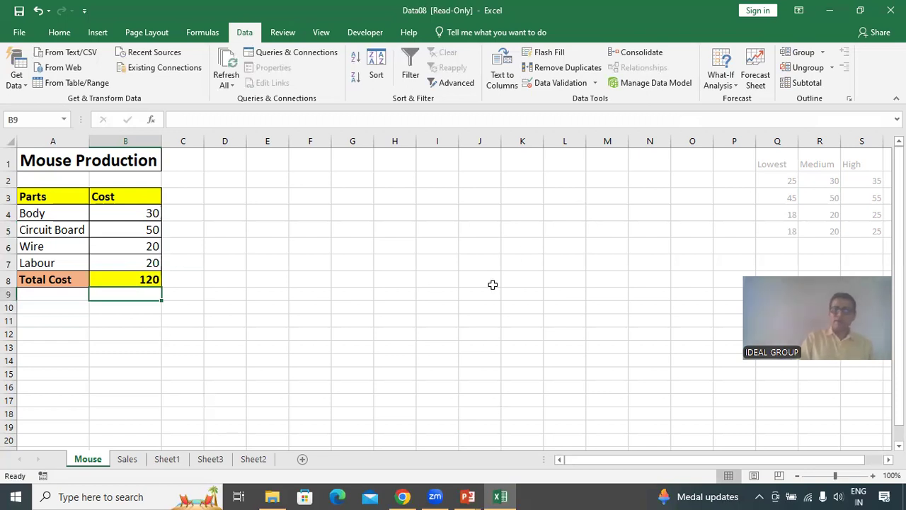
click(723, 79)
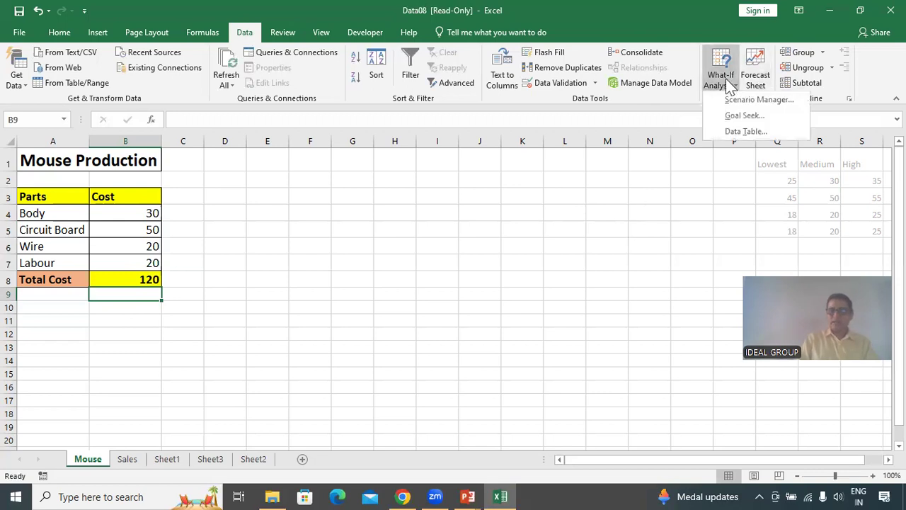
click(794, 103)
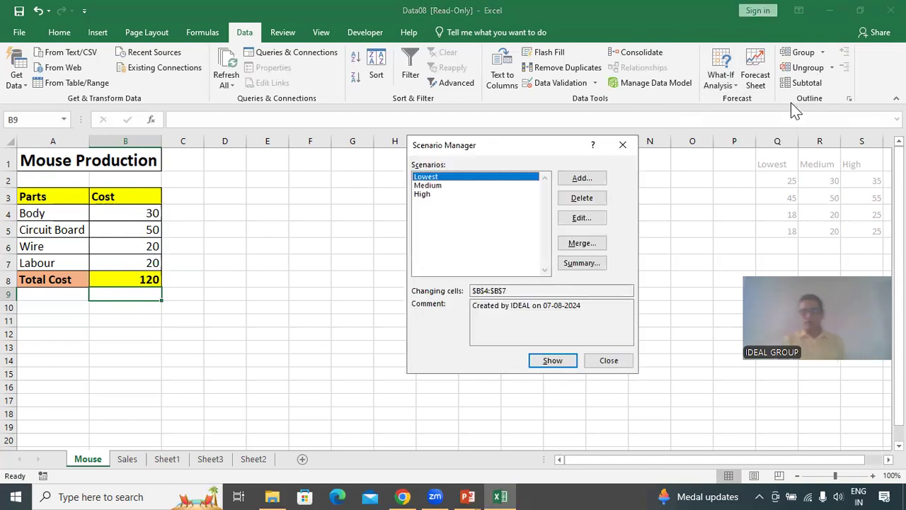
click(597, 265)
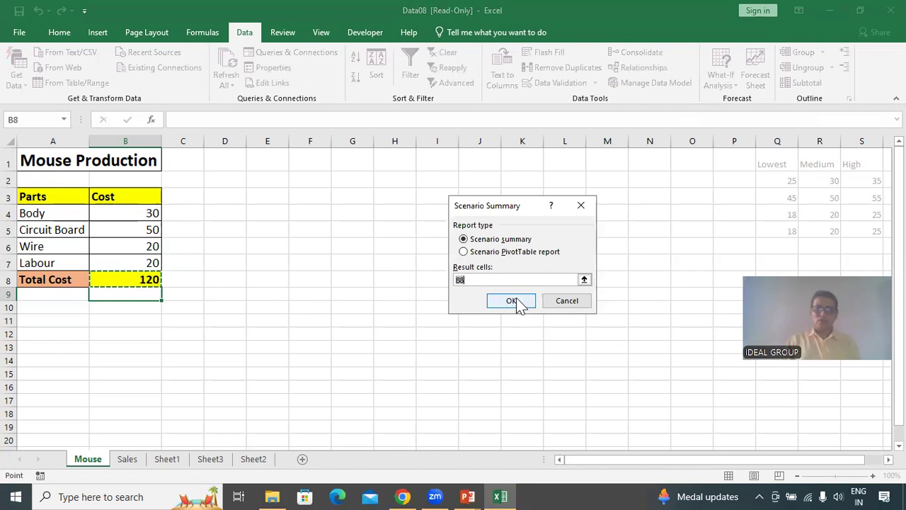
click(512, 301)
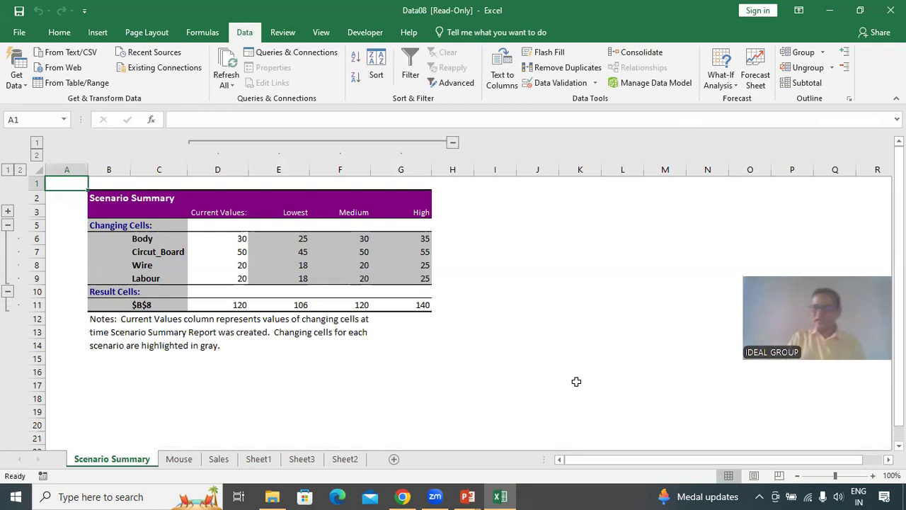
Review the named cost cells B4 to B7 on the Mouse sheet.
click(181, 460)
click(262, 391)
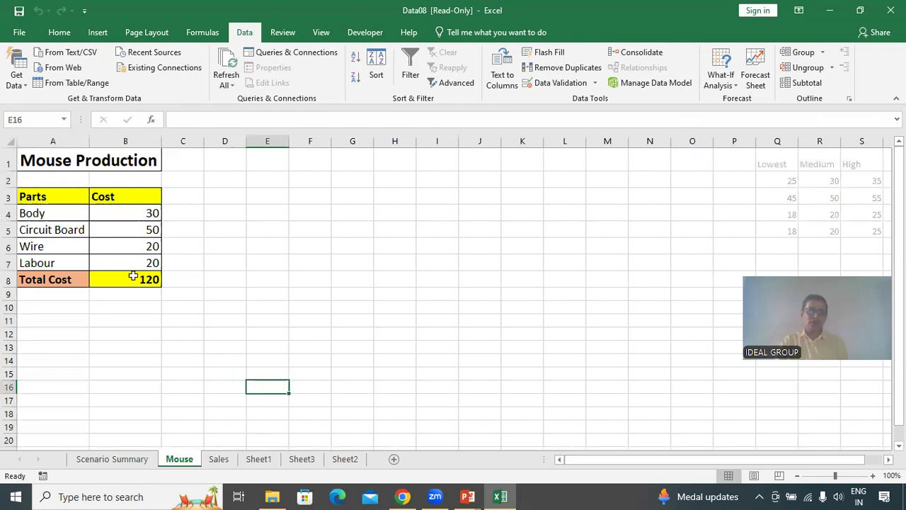
click(133, 215)
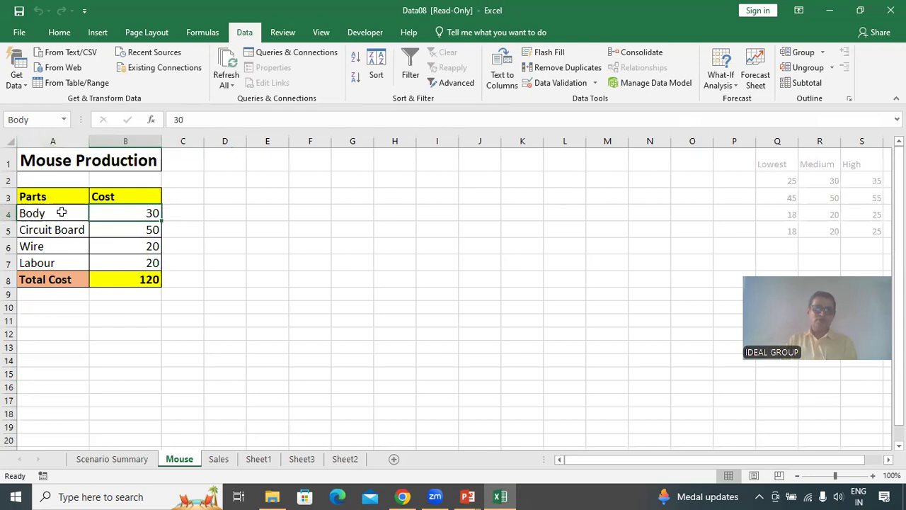
click(119, 230)
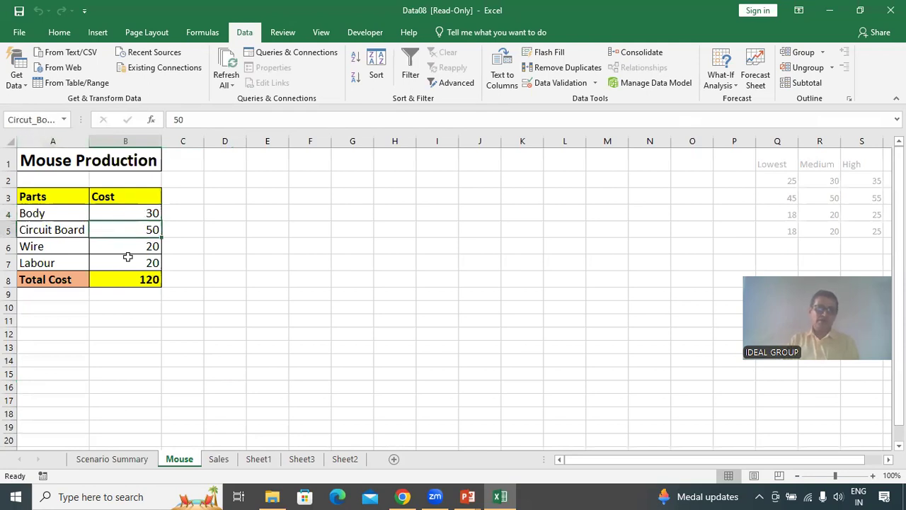
click(124, 245)
click(127, 265)
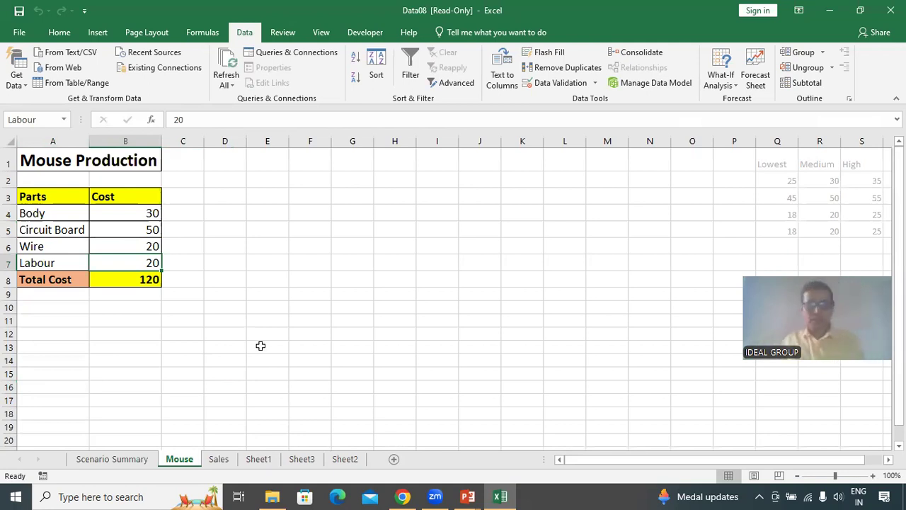
Examine the Sales sheet's Profit / Loss formula and its cost input cells.
click(220, 460)
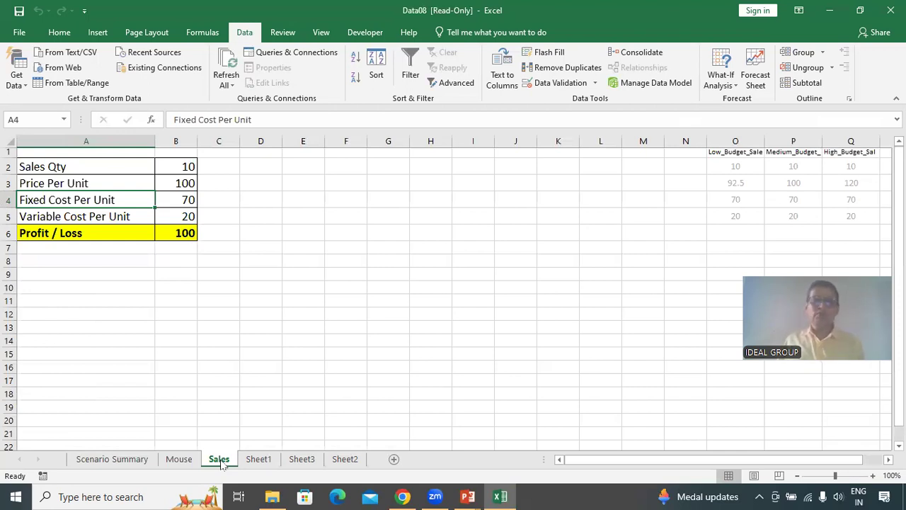
click(177, 228)
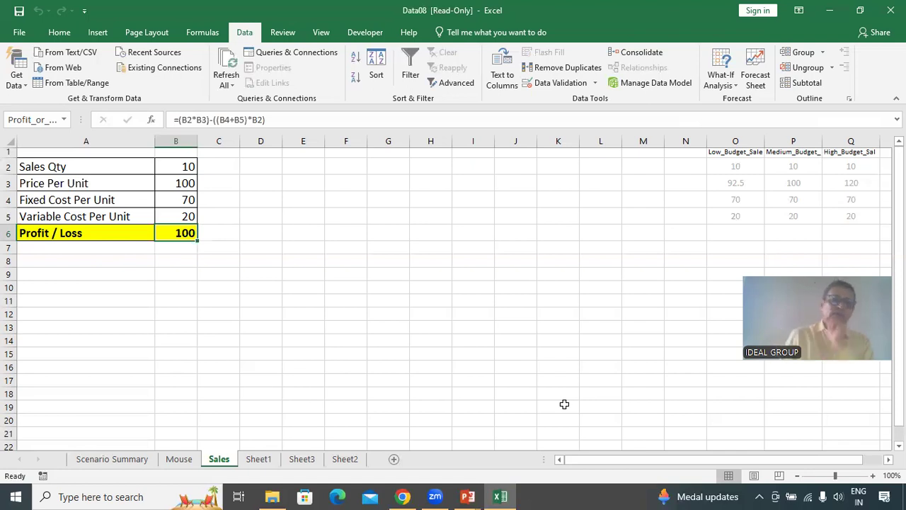
click(181, 195)
click(177, 217)
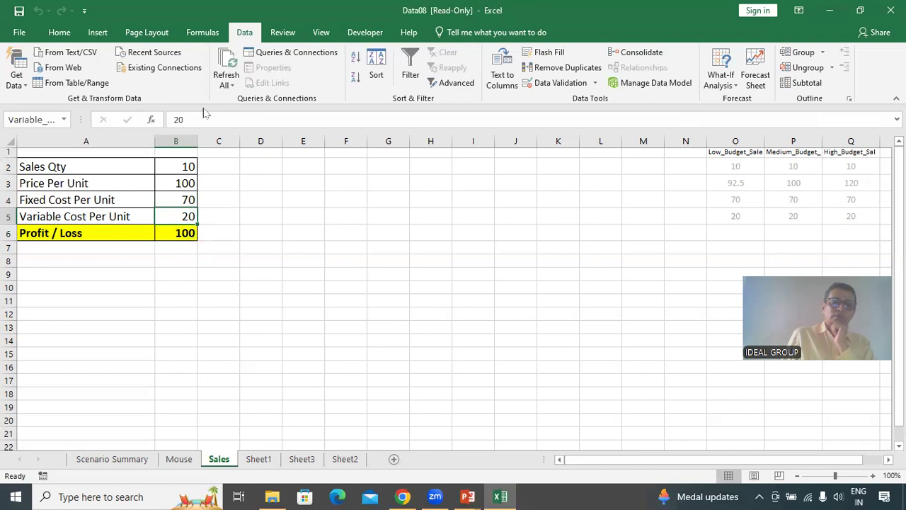
Inspect the Profit / Loss formula in B6 on the Sales sheet and open Scenario Manager.
click(177, 235)
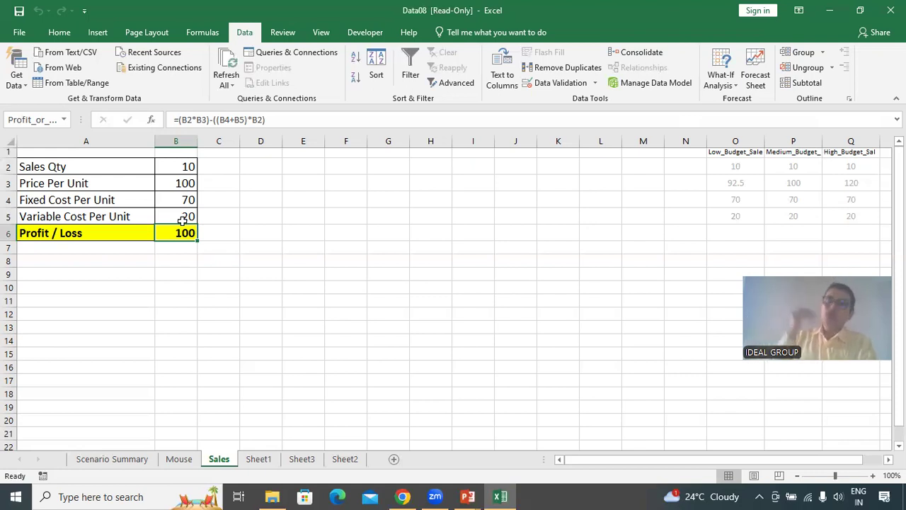
click(177, 272)
click(178, 233)
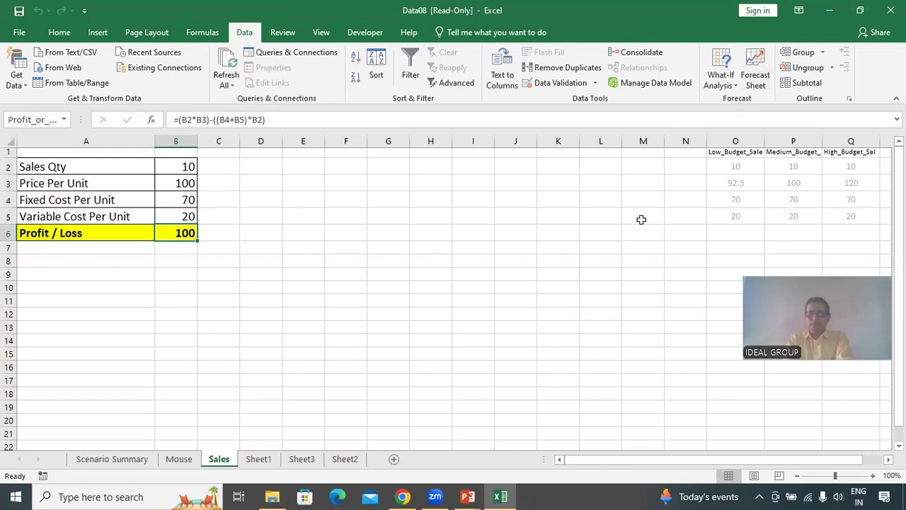
click(732, 84)
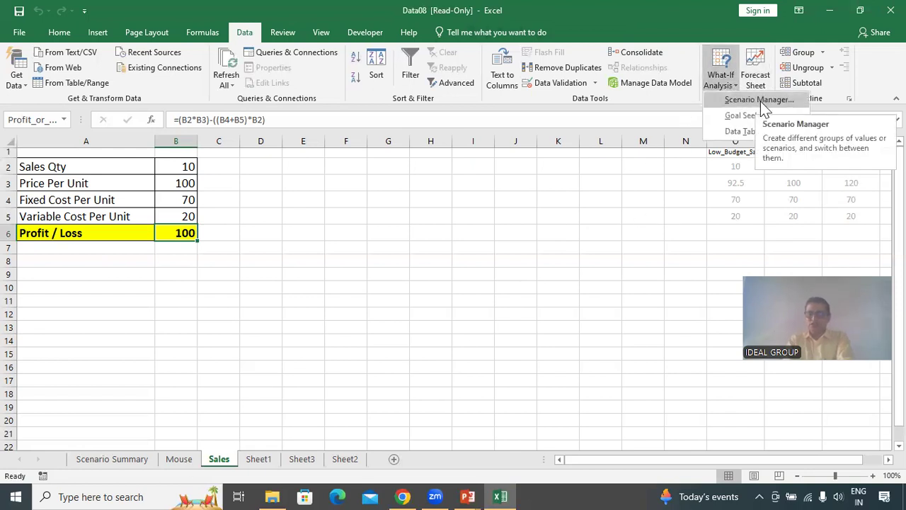
click(760, 101)
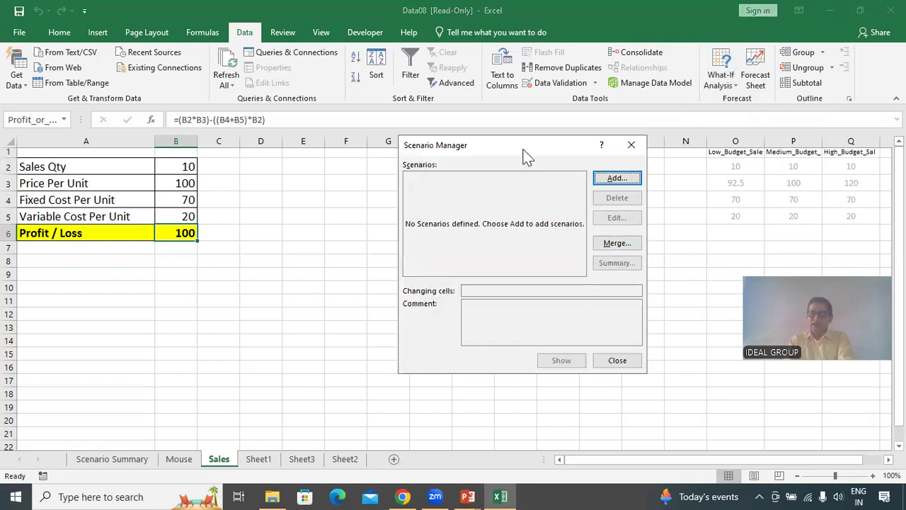
drag(521, 148, 468, 148)
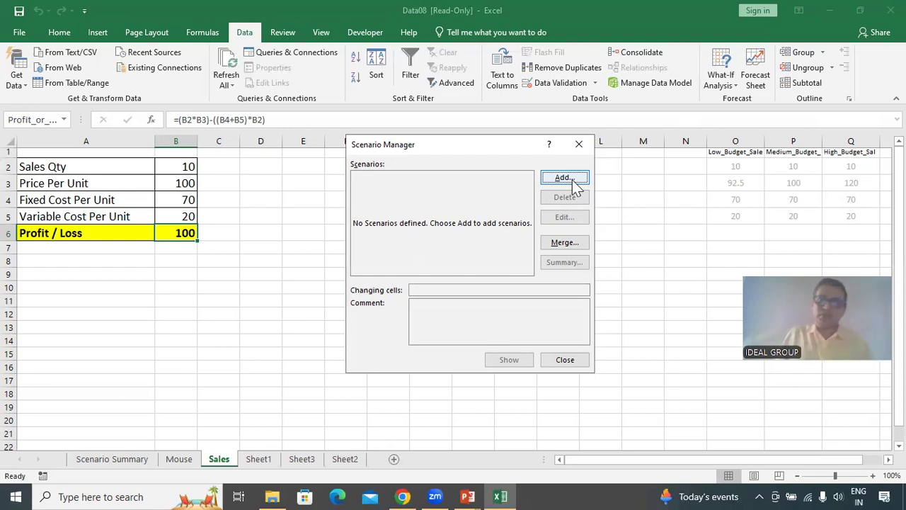
Add a scenario named Low_Budget with changing cells B2:B5.
click(564, 177)
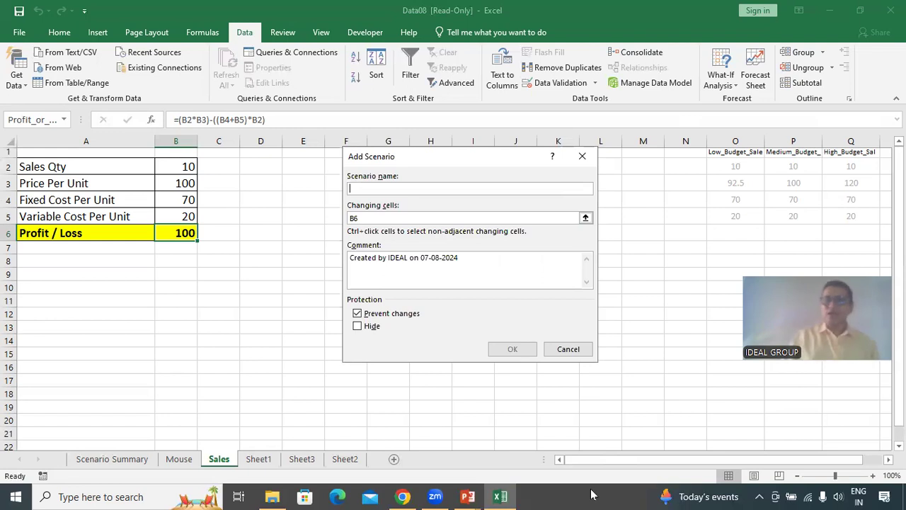
text(Low_)
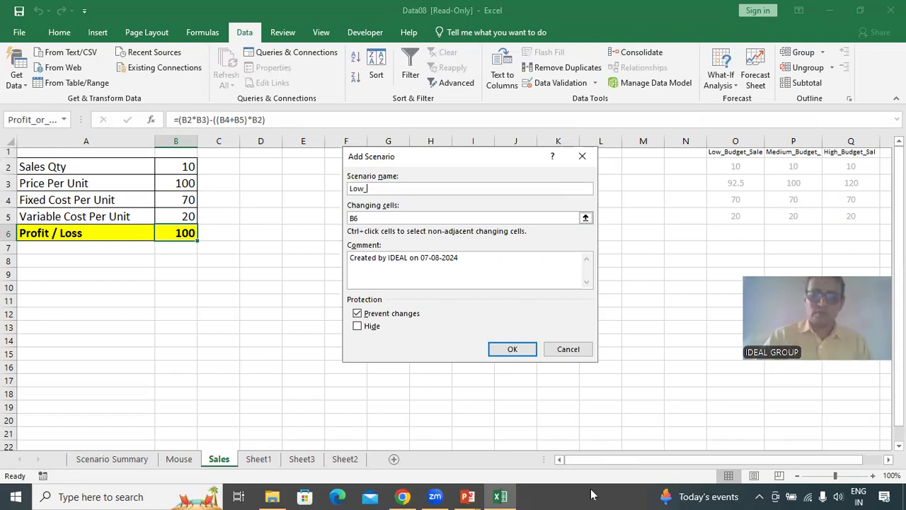
text(Budget)
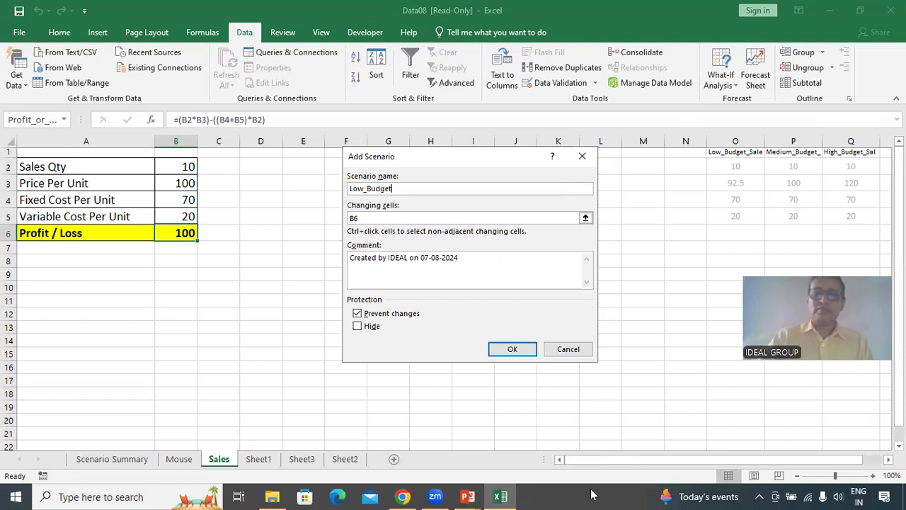
key(Tab)
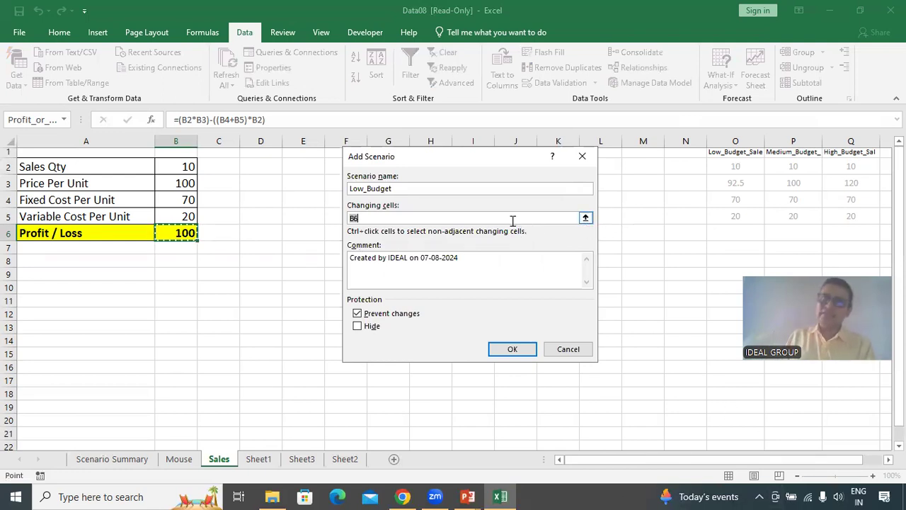
click(587, 217)
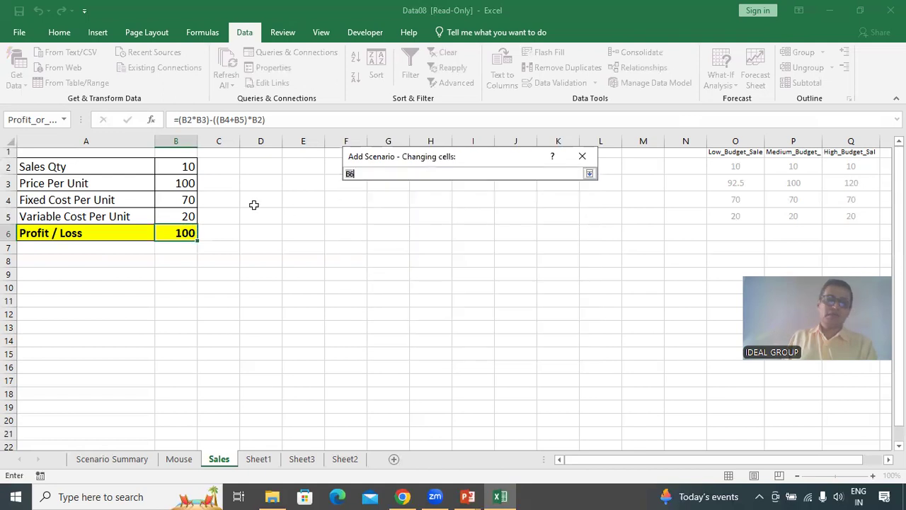
click(181, 168)
drag(181, 168, 185, 216)
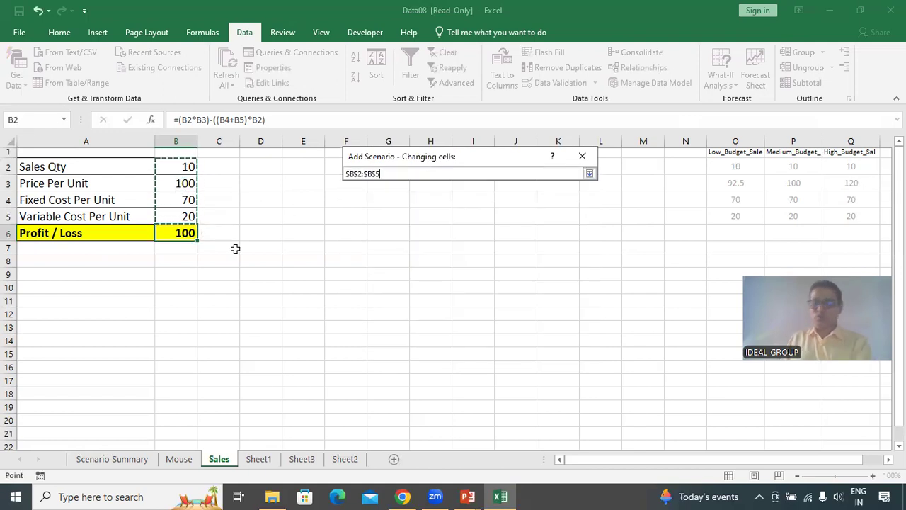
key(Return)
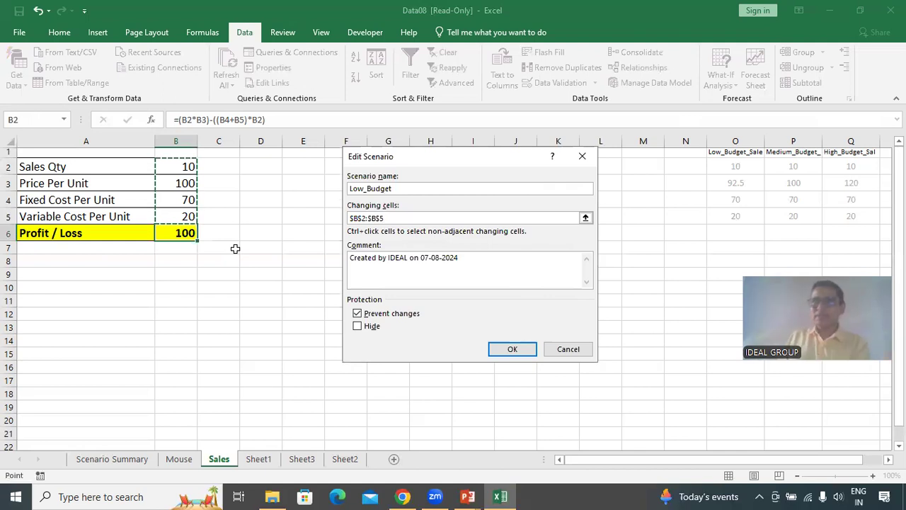
click(511, 350)
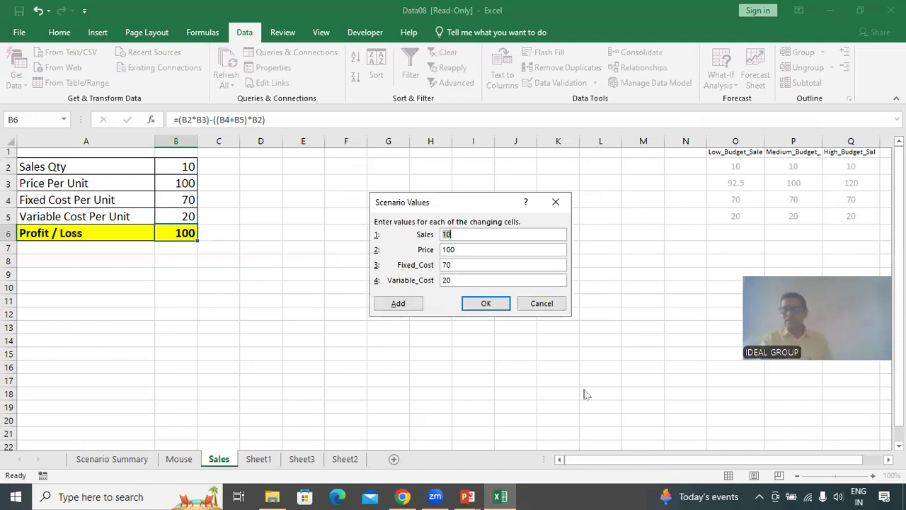
Set the Low_Budget scenario's Price value to 92.5 and save the scenario.
click(470, 248)
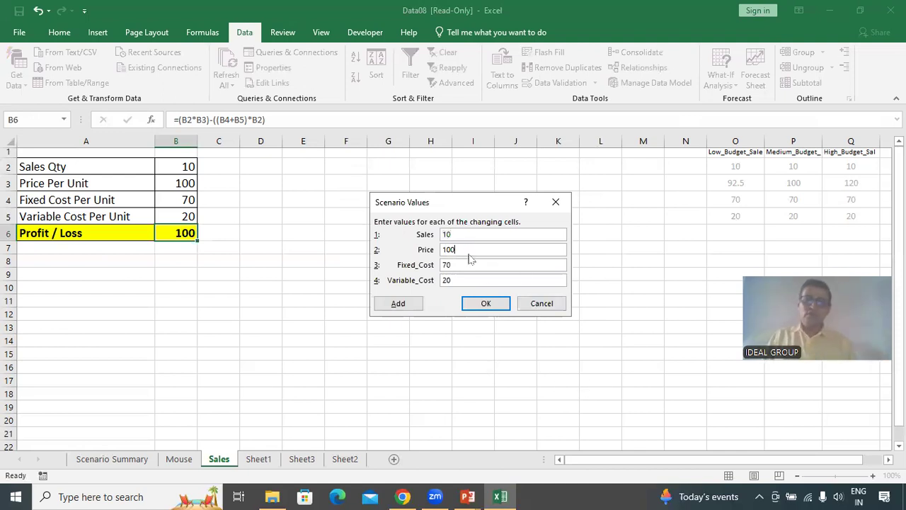
drag(490, 250, 383, 253)
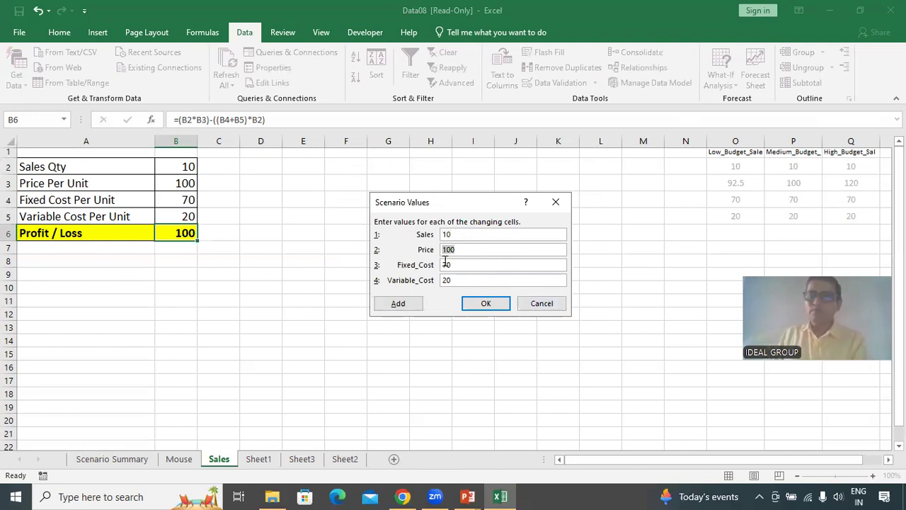
text(92.5)
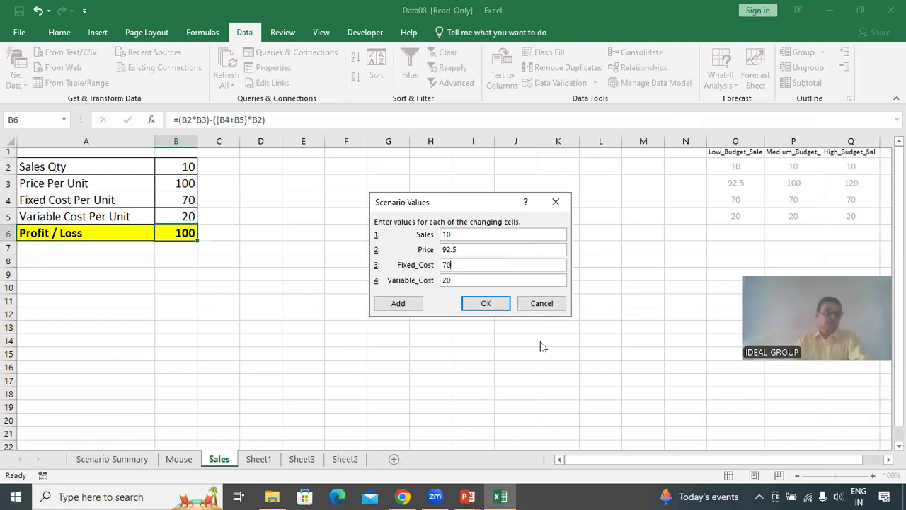
click(486, 304)
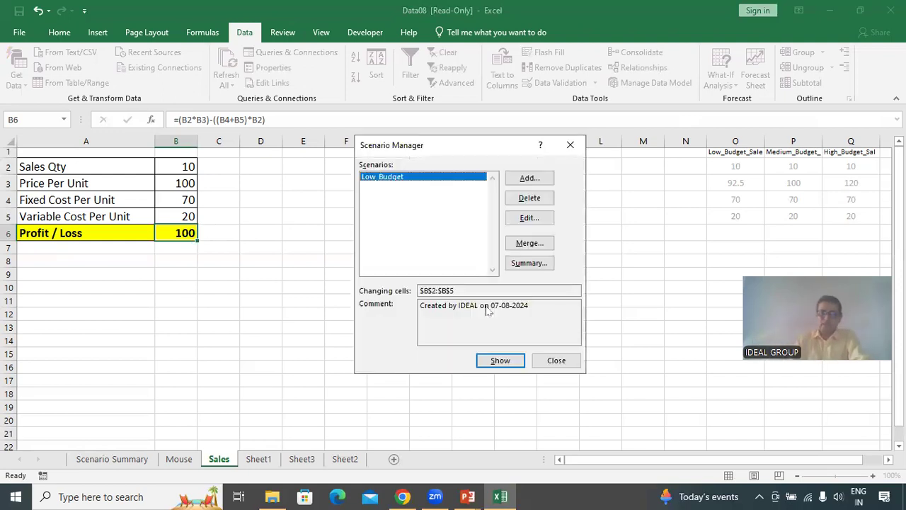
Add a second scenario named High_Budget using the same changing cells B2:B5.
click(533, 179)
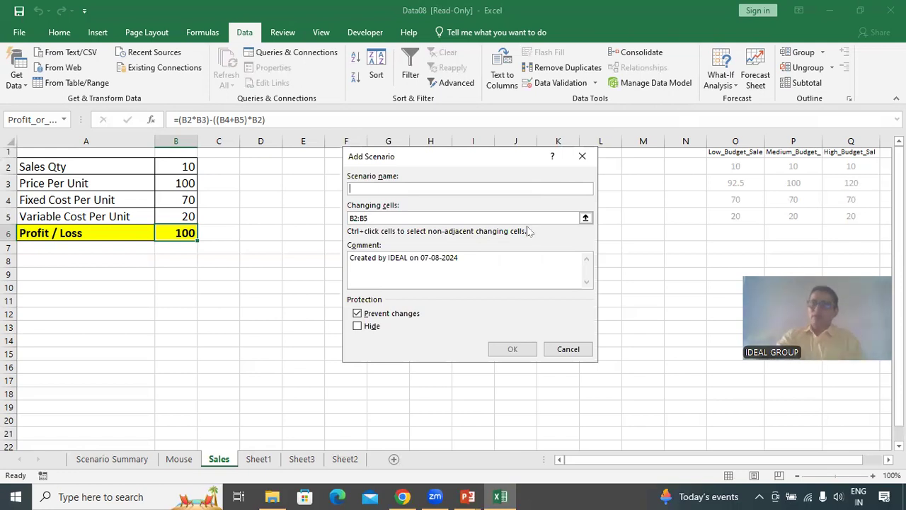
text(High_Budget)
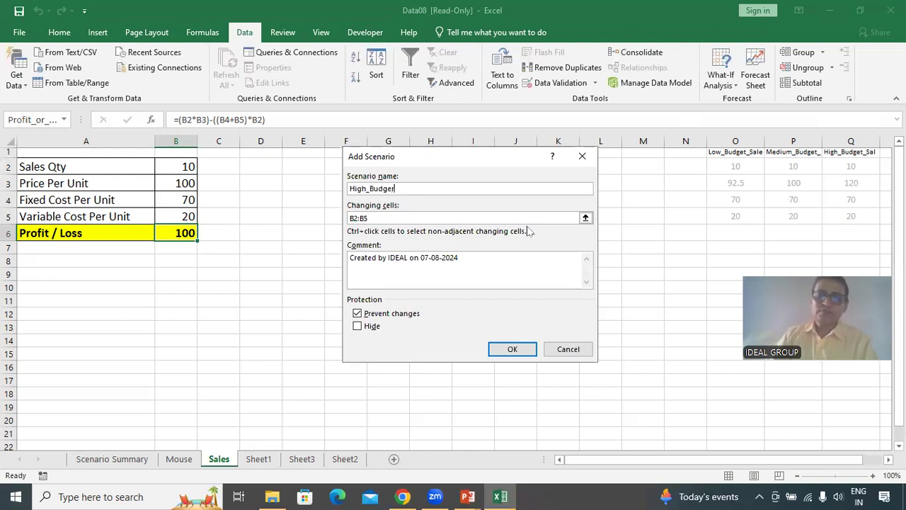
click(429, 219)
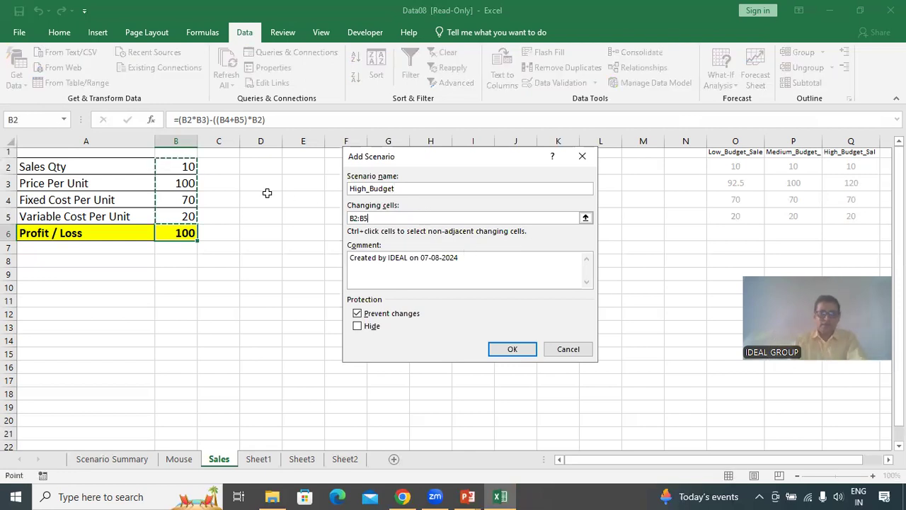
click(515, 347)
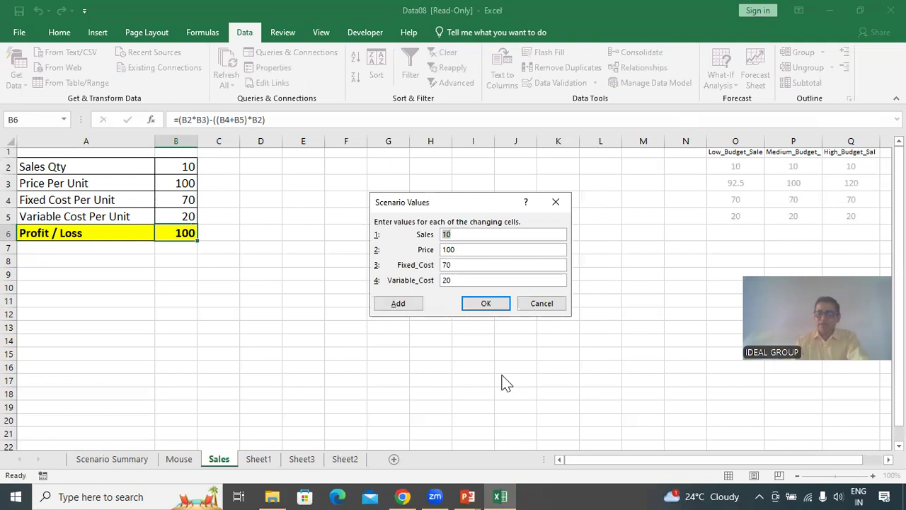
Set the High_Budget scenario's Price value to 120 and save the scenario.
drag(476, 251, 344, 271)
text(120)
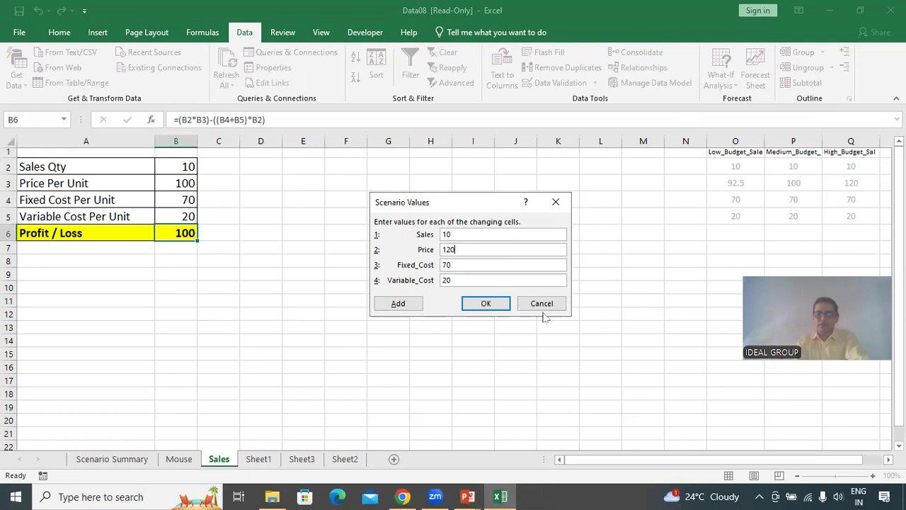
click(495, 305)
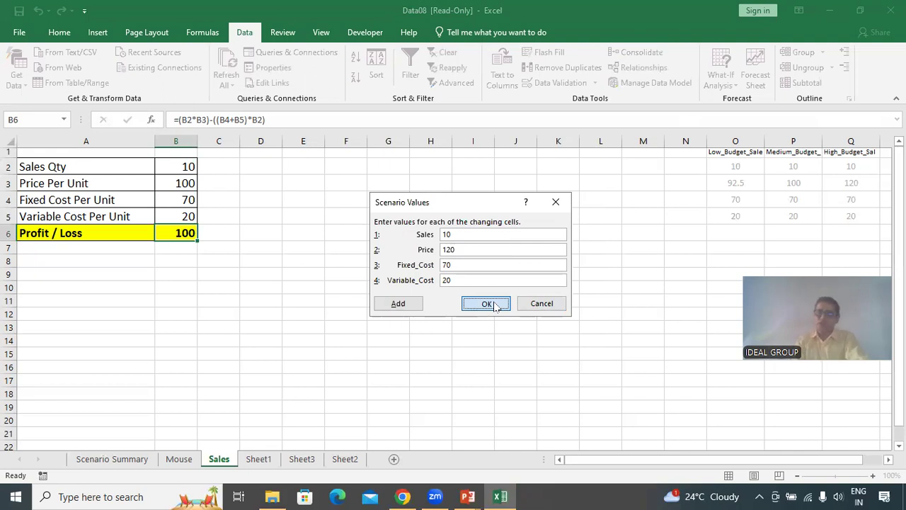
click(488, 304)
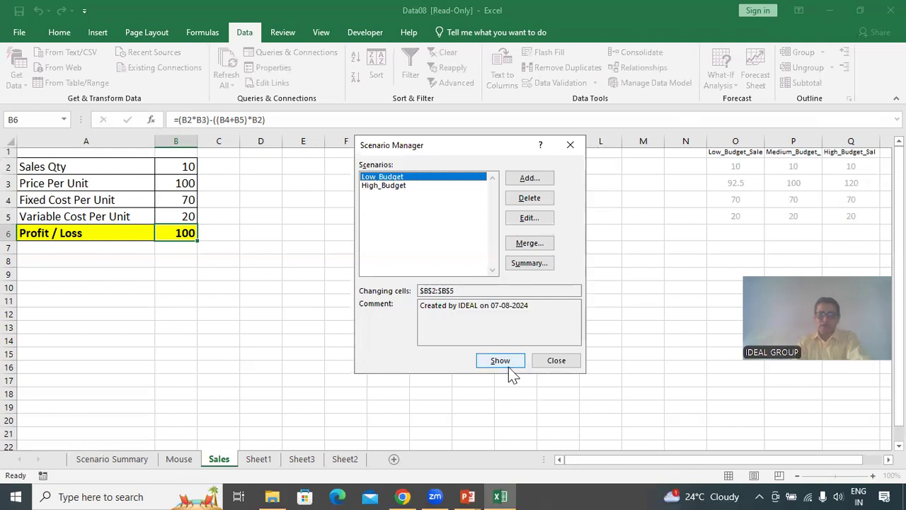
Generate a scenario summary report with B6 as the result cell.
click(530, 263)
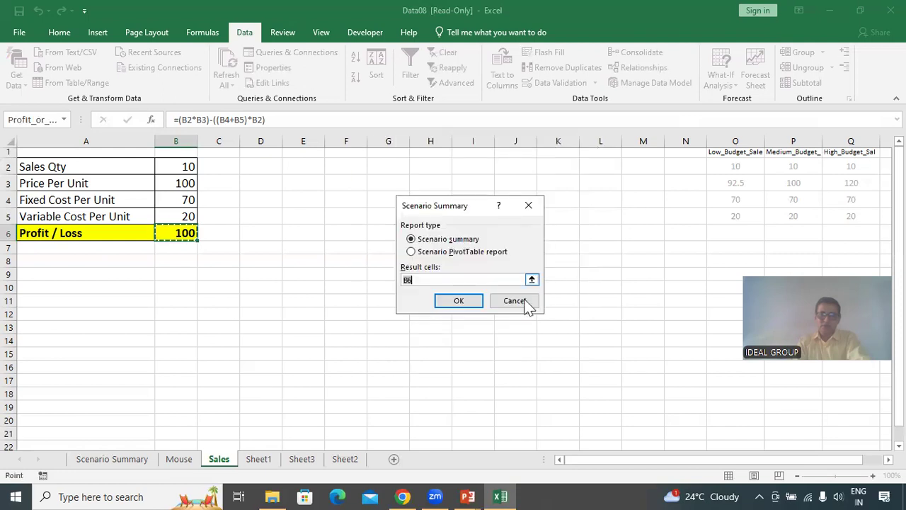
click(476, 301)
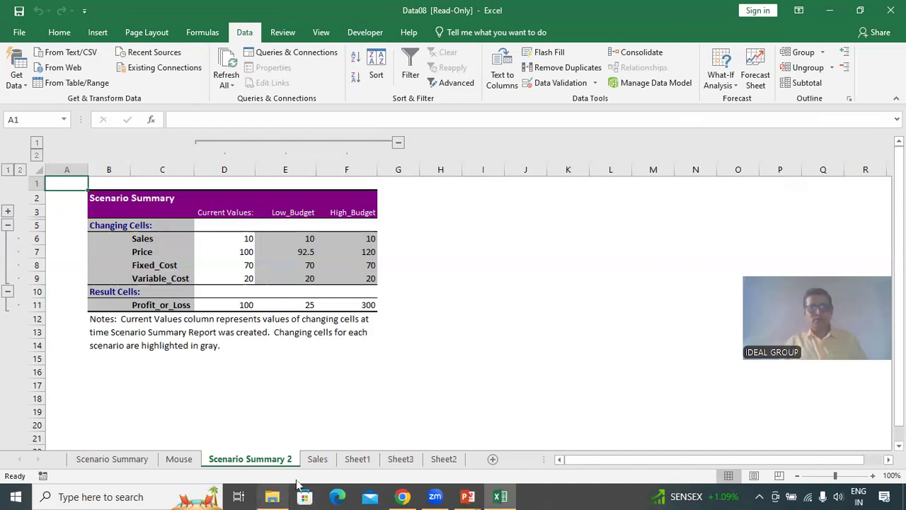
On Sheet1, enter the formula =B4*C4 in D4 to compute the Laptop total in USD.
click(310, 461)
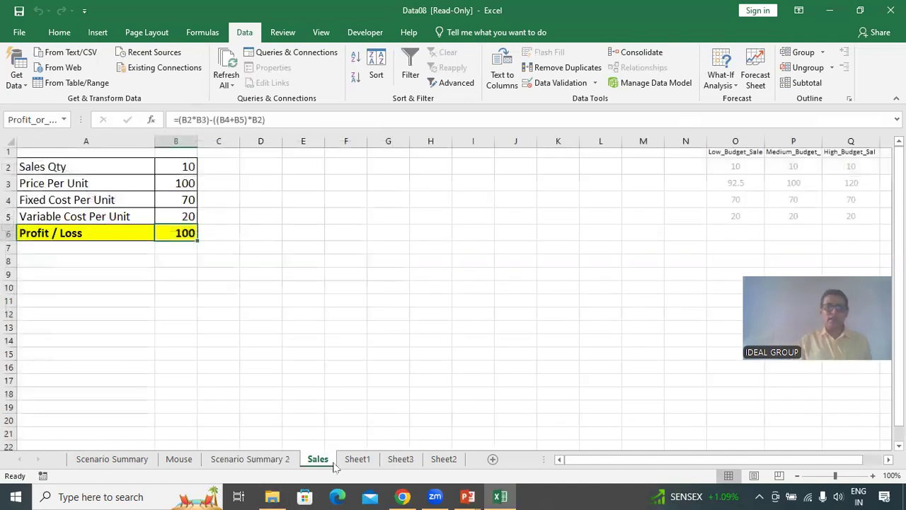
click(252, 460)
click(357, 459)
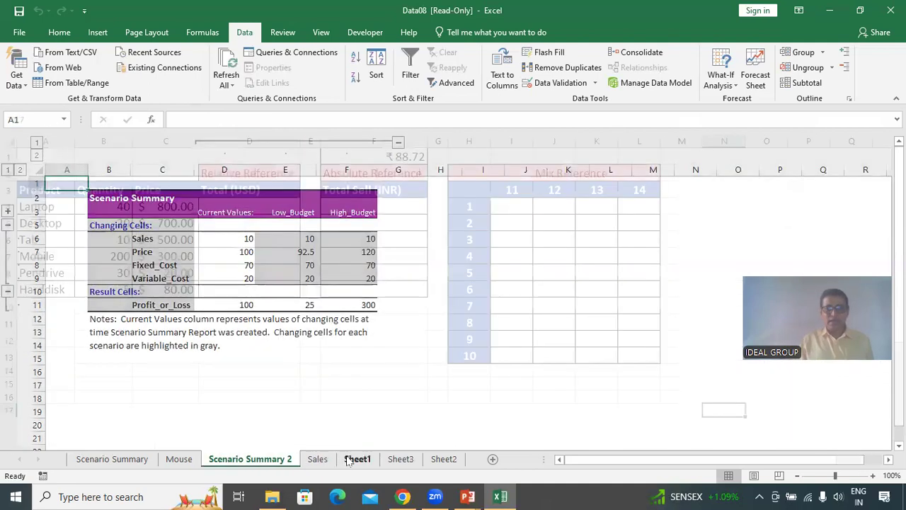
click(285, 375)
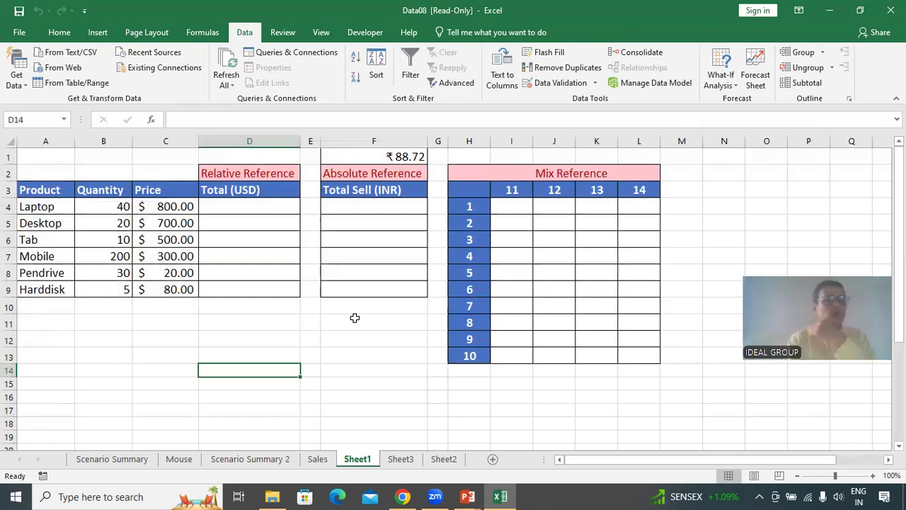
click(257, 217)
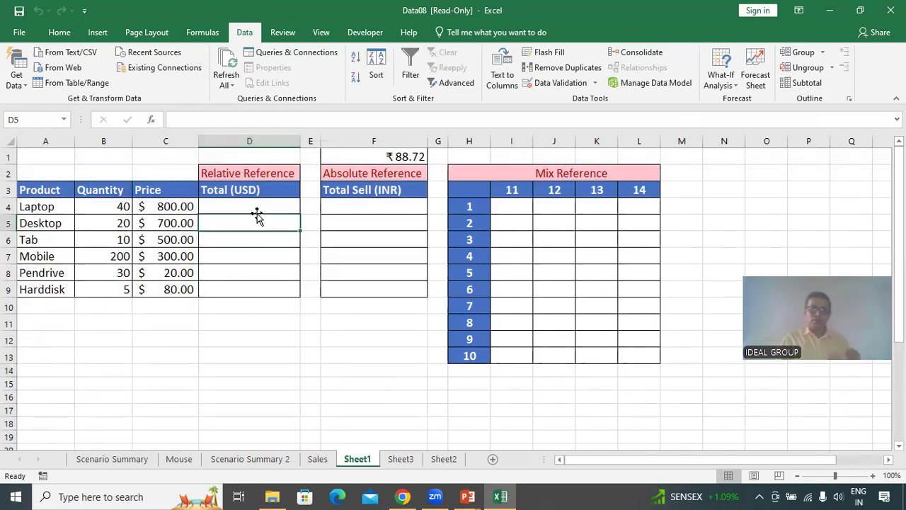
click(258, 208)
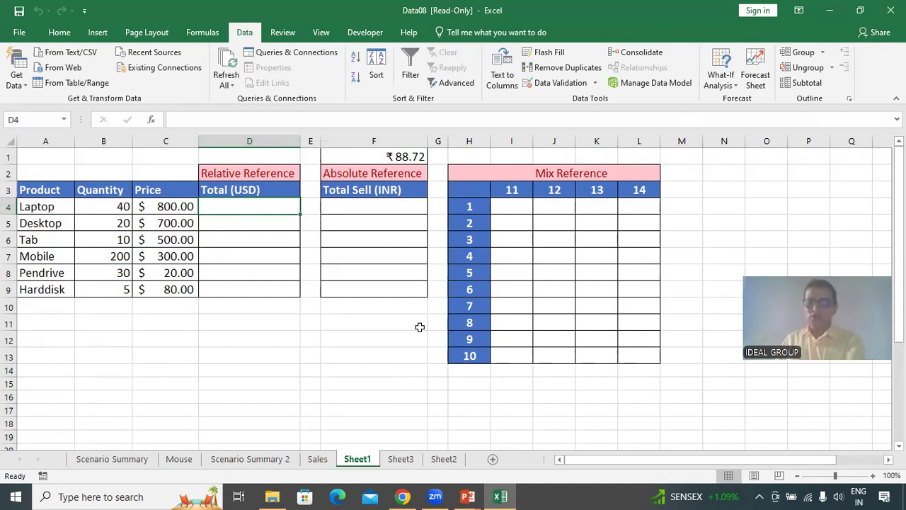
text(=)
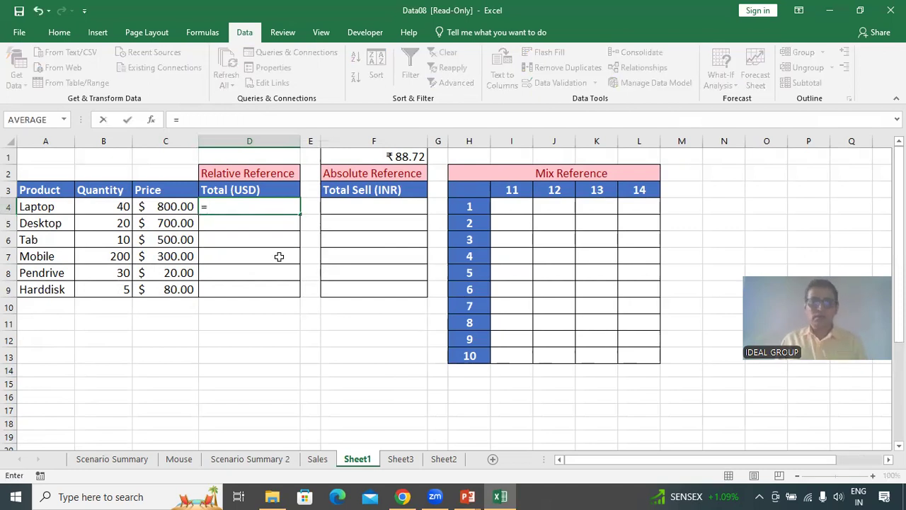
click(110, 202)
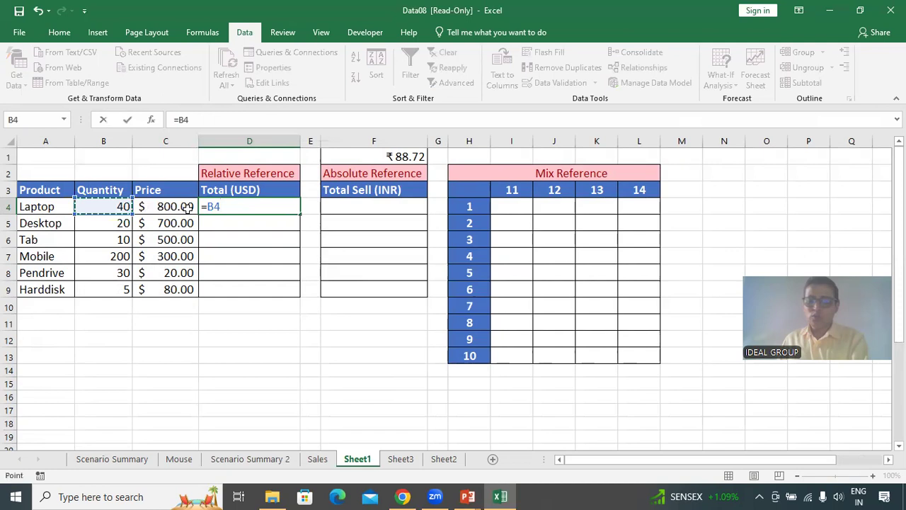
text(*)
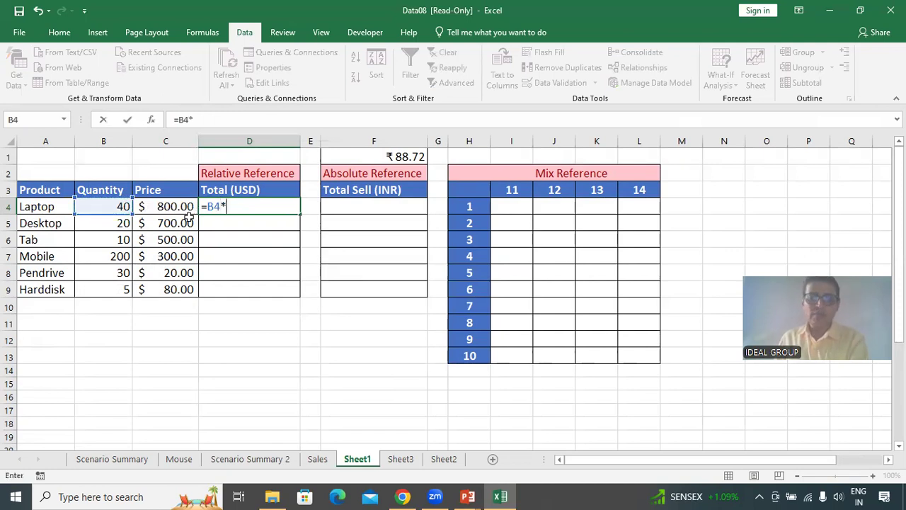
click(176, 204)
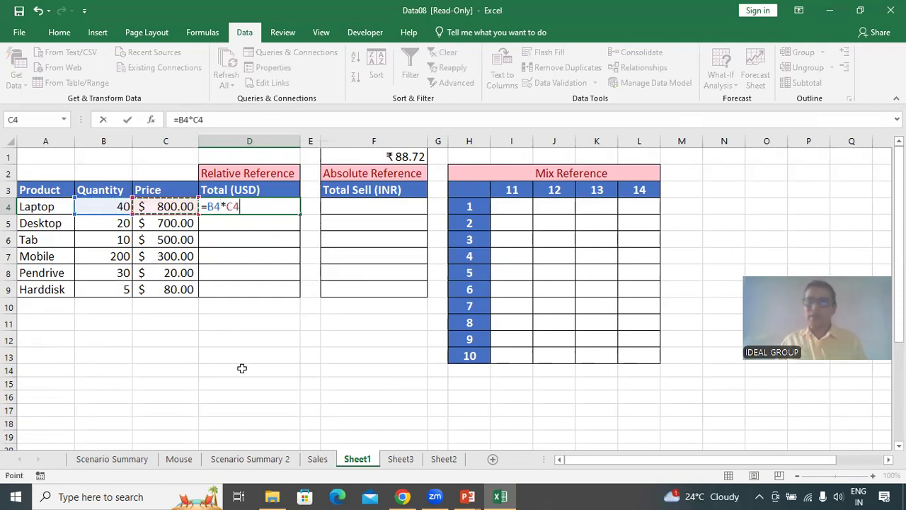
key(Return)
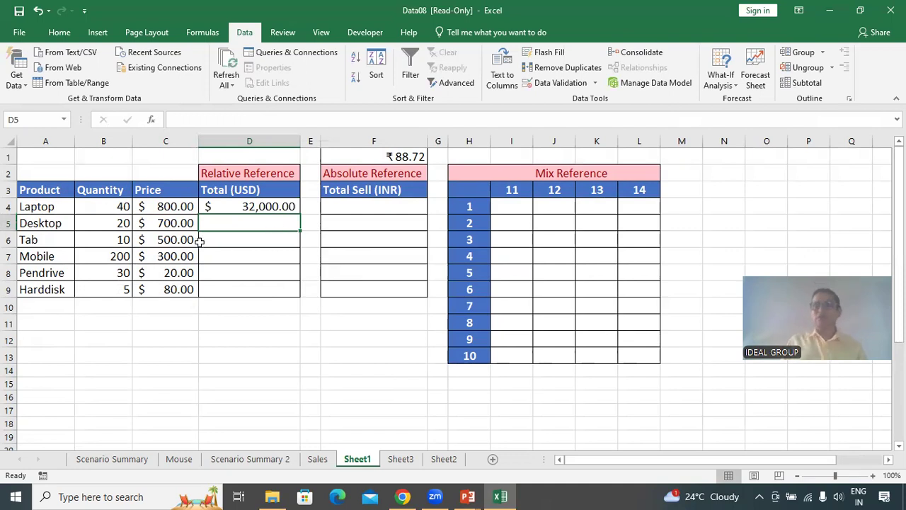
Fill the D4 formula down through D9 and inspect the adjusted relative formulas in D5 to D9.
click(256, 212)
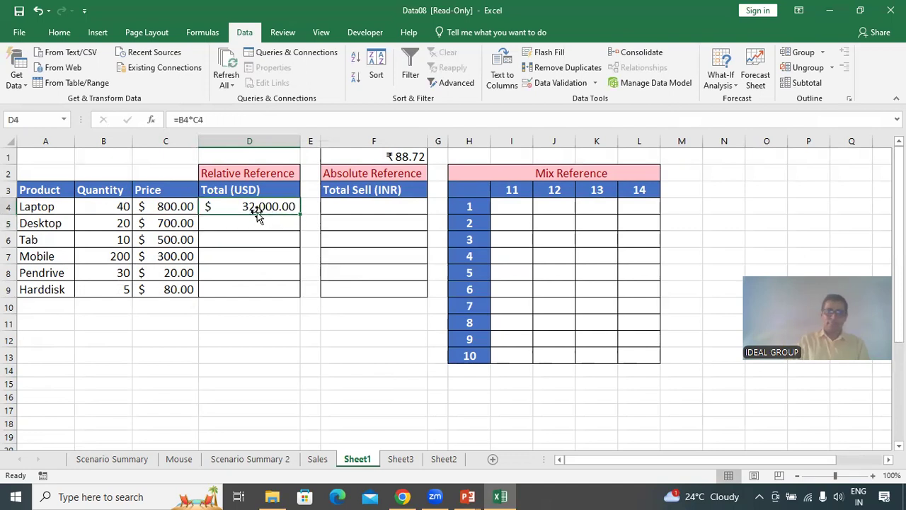
double_click(301, 212)
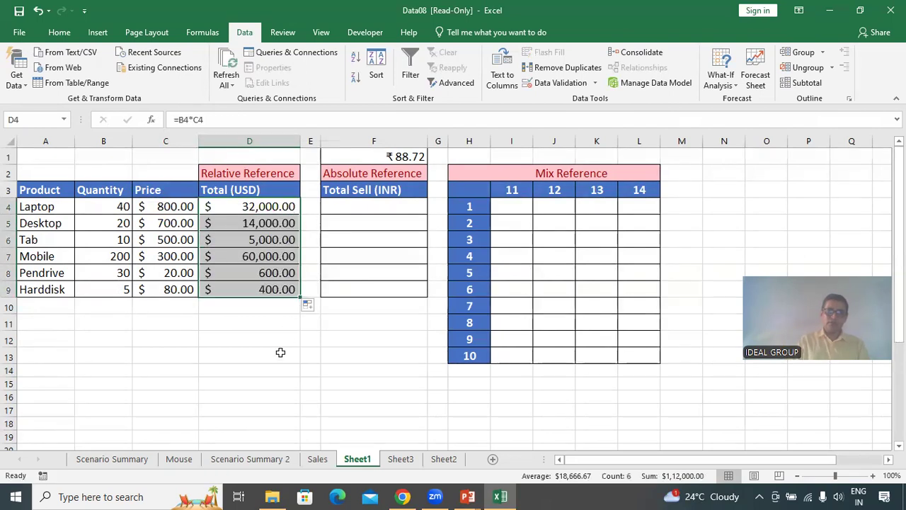
click(249, 338)
click(68, 219)
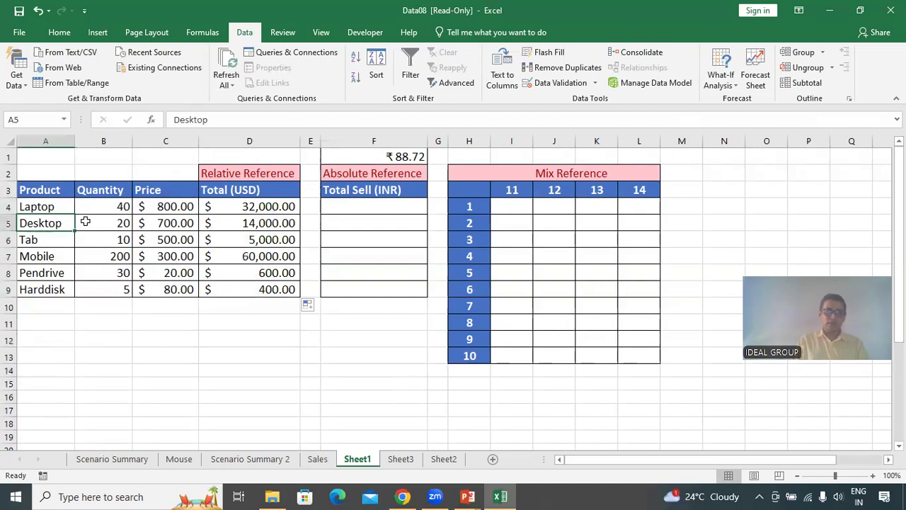
click(252, 223)
click(256, 239)
click(255, 259)
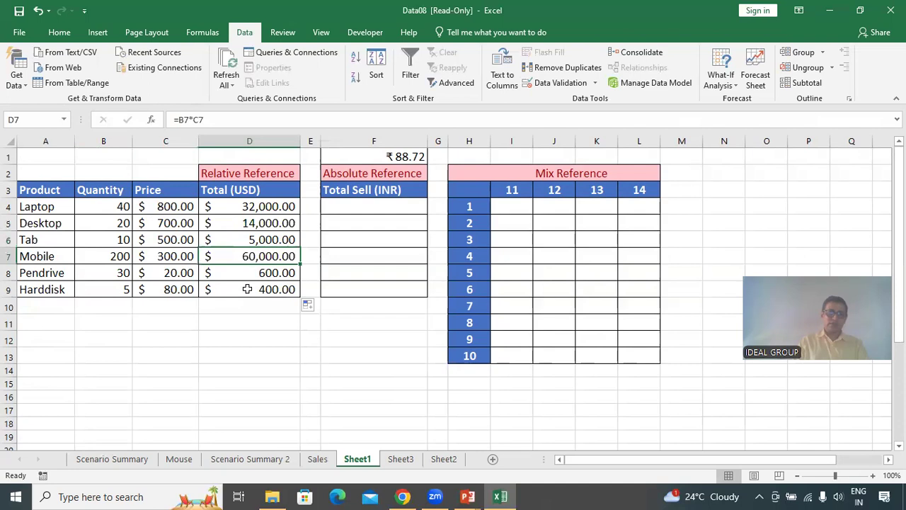
click(283, 273)
click(239, 288)
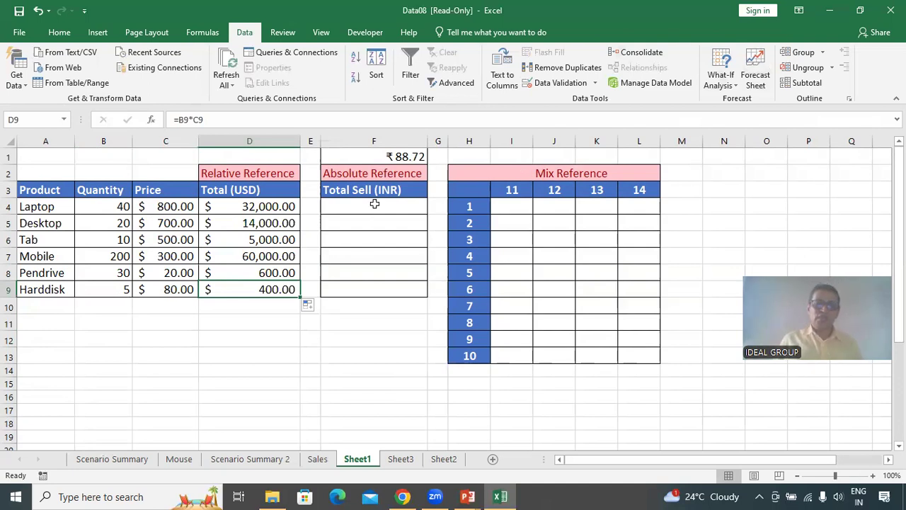
Enter the formula =C4*F1 in F4, trying to make the F1 exchange rate an absolute reference.
click(397, 212)
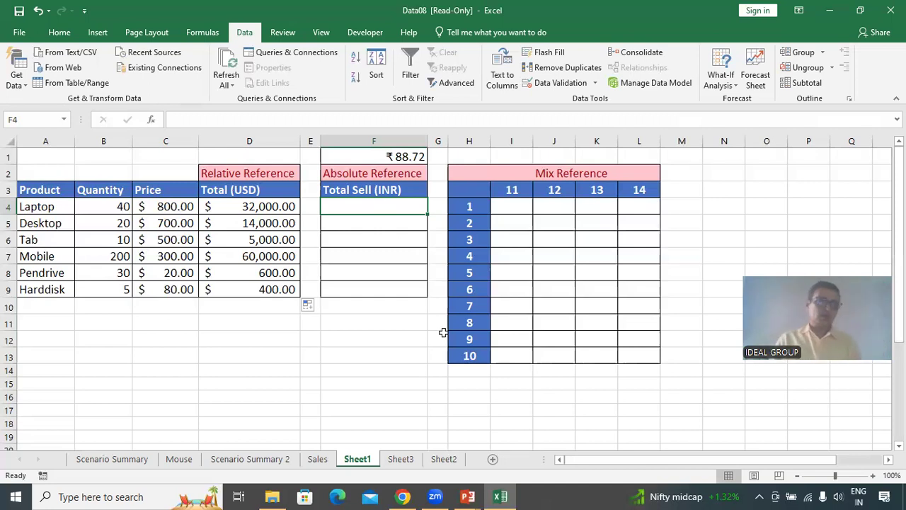
text(=)
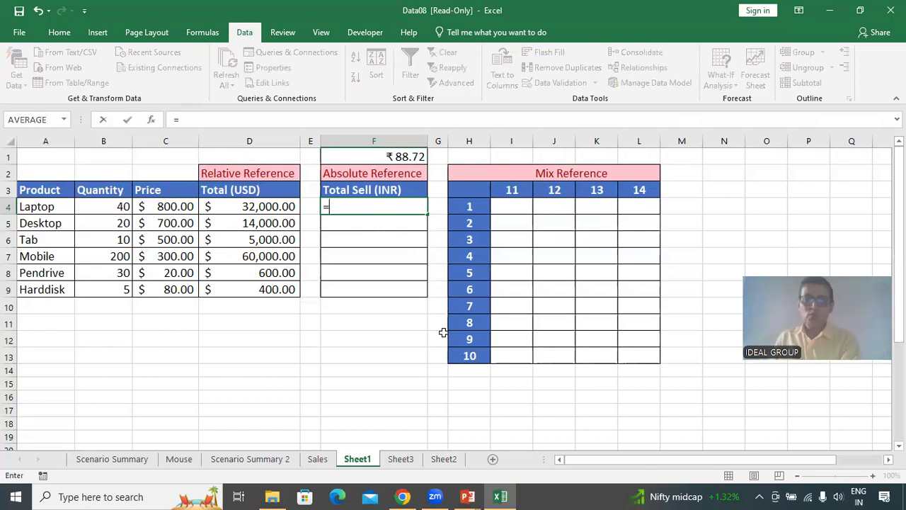
click(170, 206)
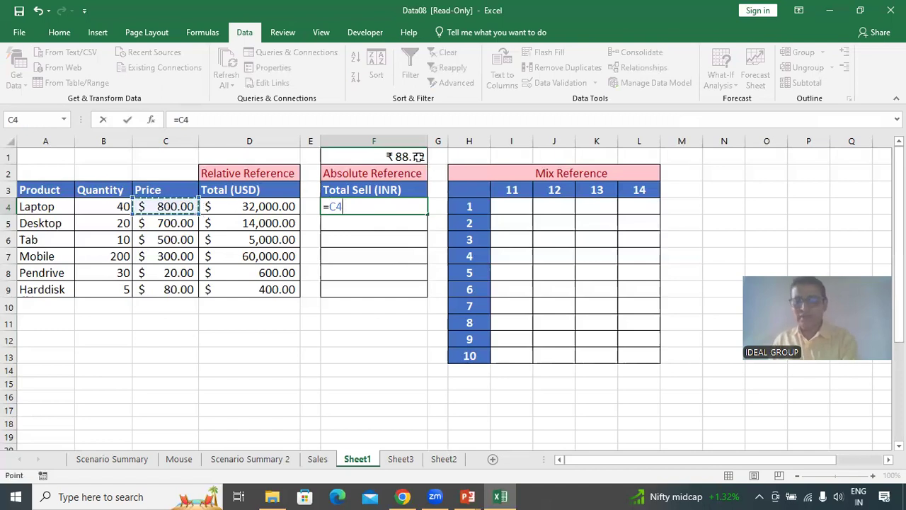
text(*)
click(418, 158)
key(F4)
key(Return)
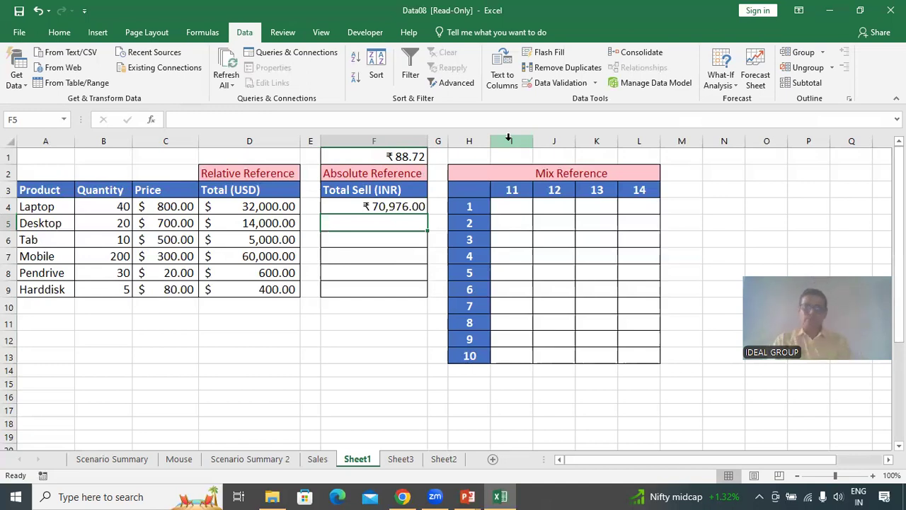
Apply the $ English (United States) accounting format to the prices in C4:C9.
click(67, 36)
click(232, 210)
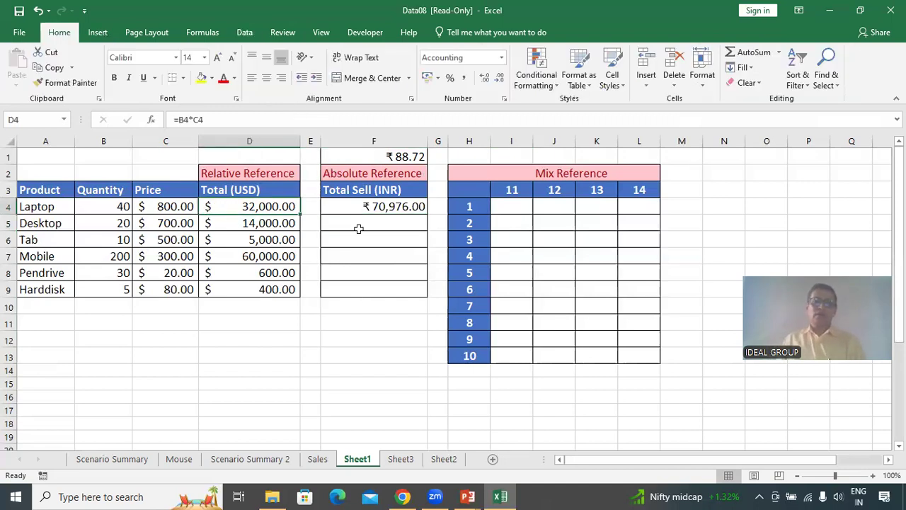
click(438, 78)
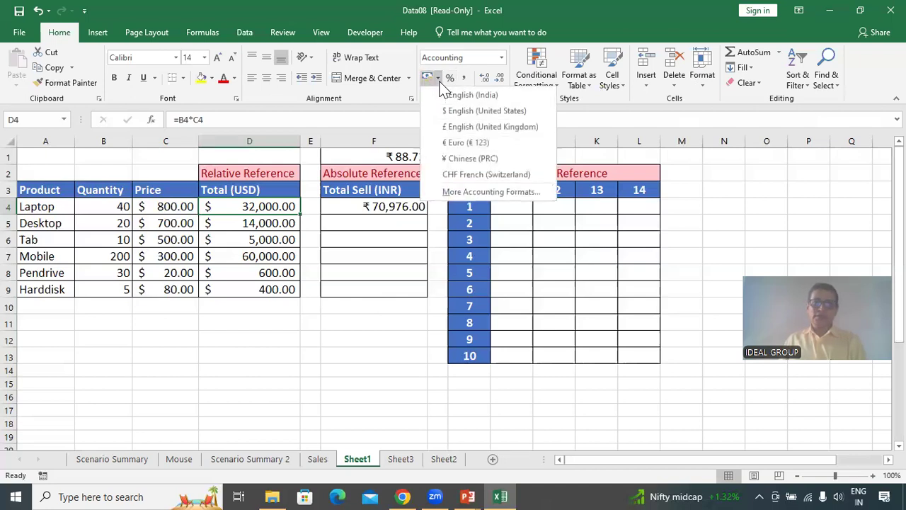
click(388, 198)
drag(171, 209, 169, 289)
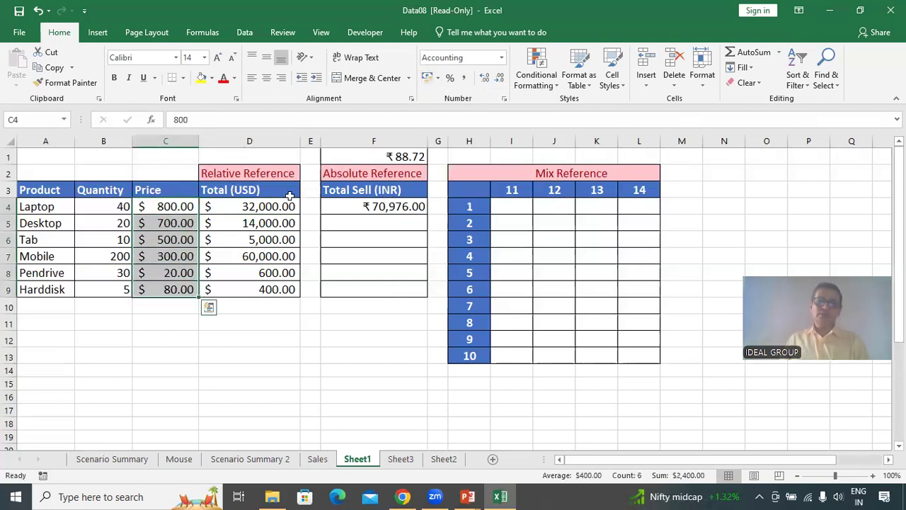
click(438, 78)
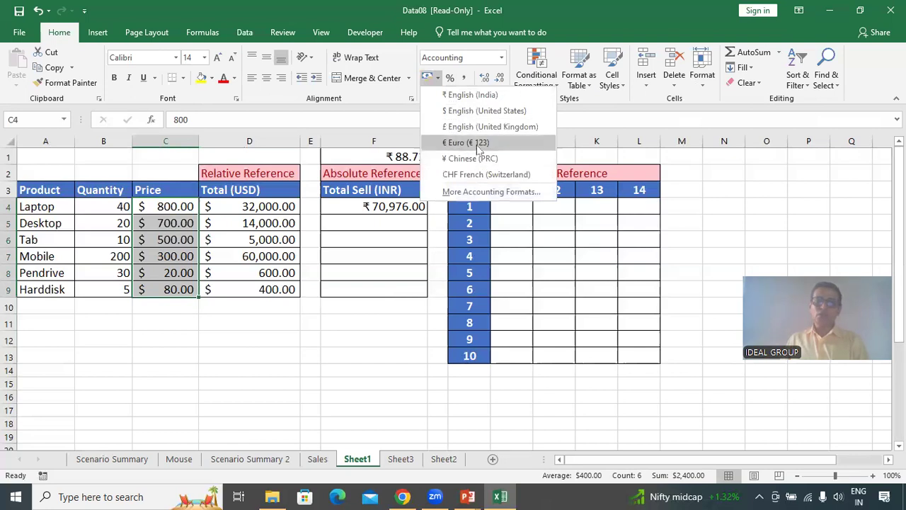
click(476, 111)
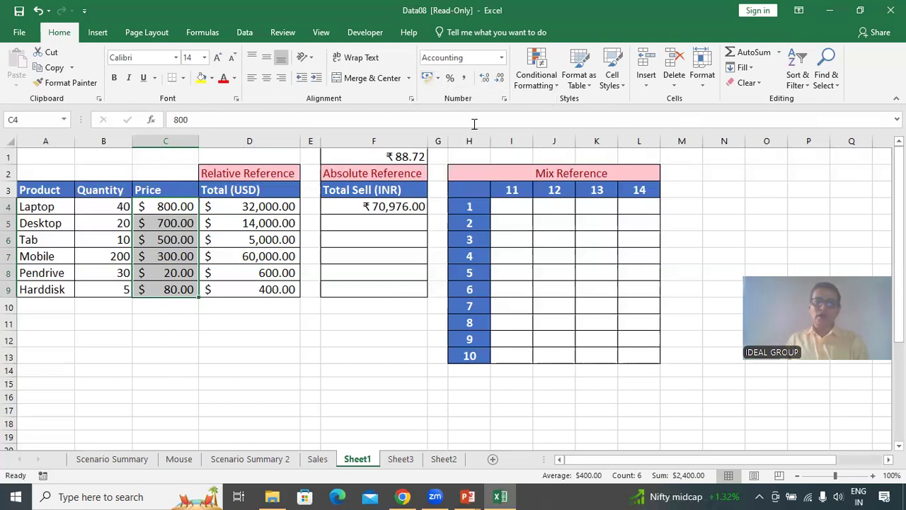
drag(258, 205, 265, 287)
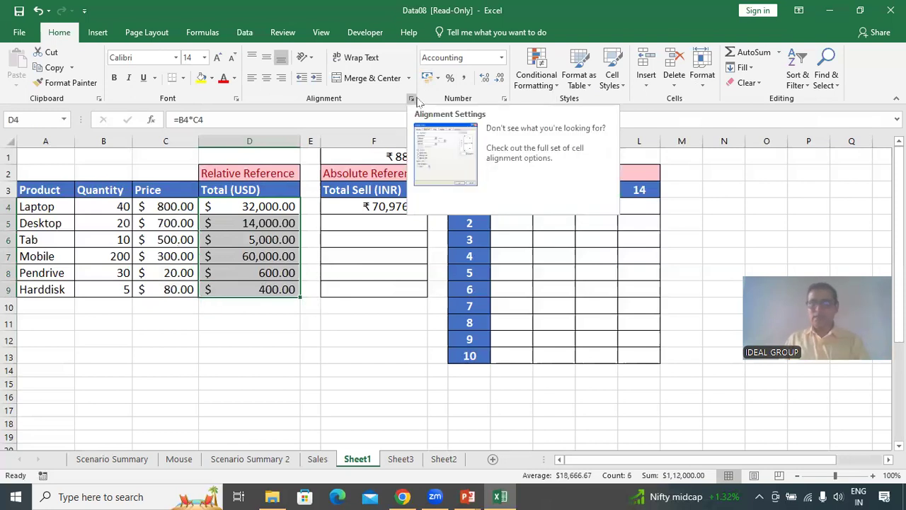
click(398, 206)
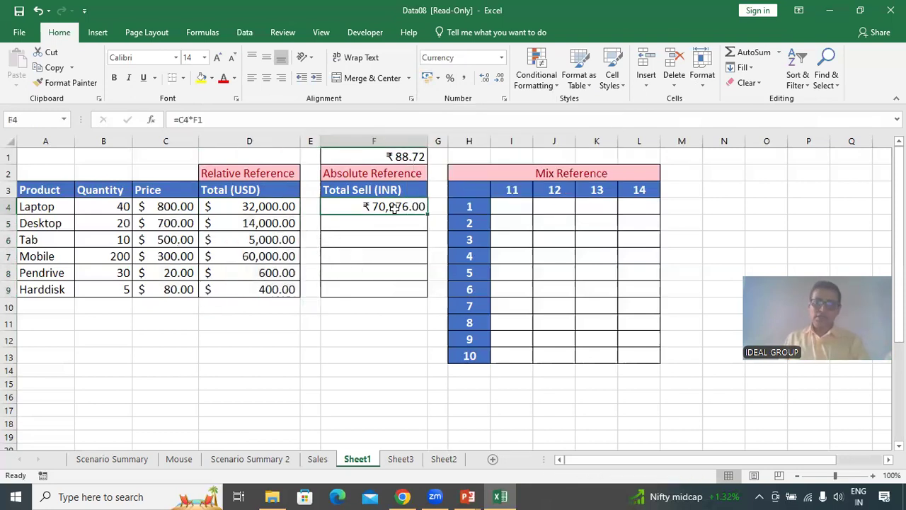
drag(398, 206, 382, 292)
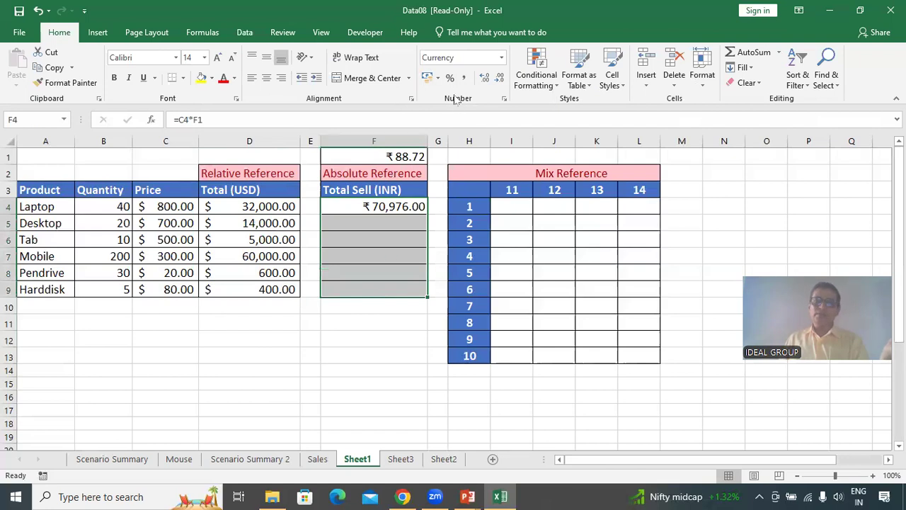
click(438, 78)
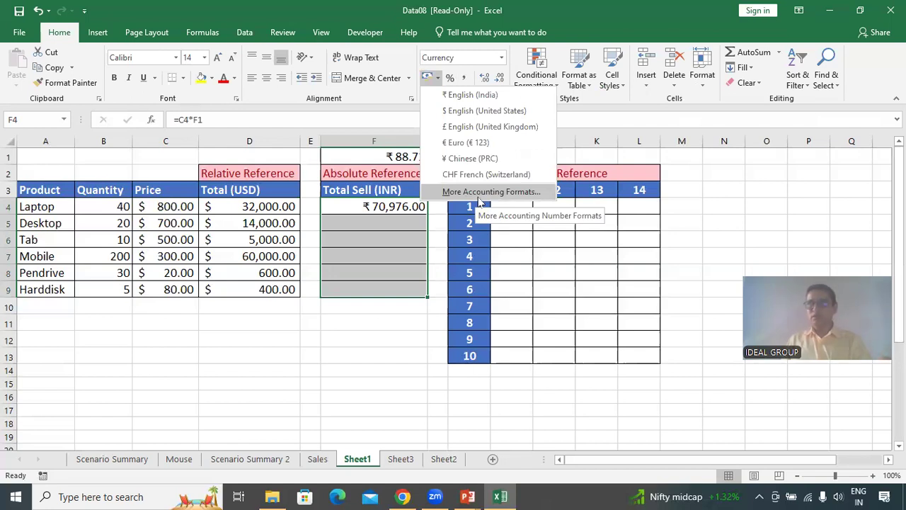
click(281, 178)
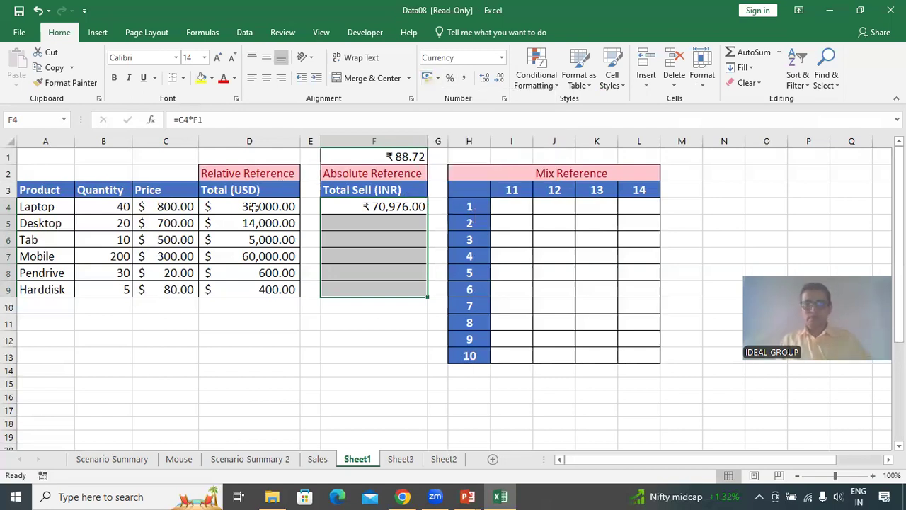
click(248, 259)
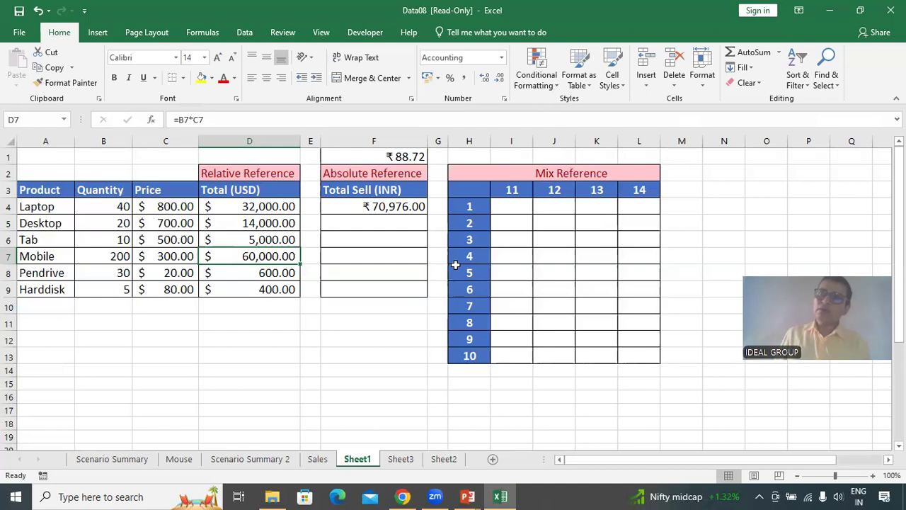
Copy the F4 formula and paste it into F5.
click(400, 207)
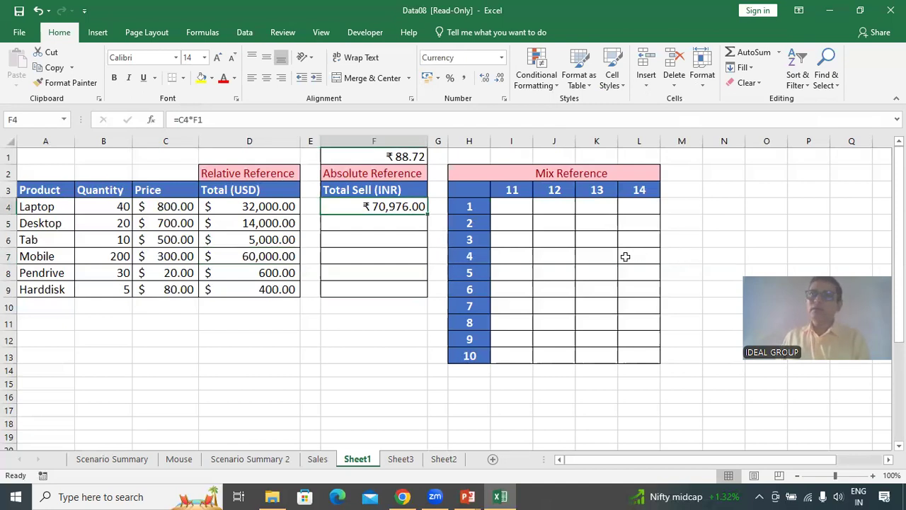
key(ctrl+c)
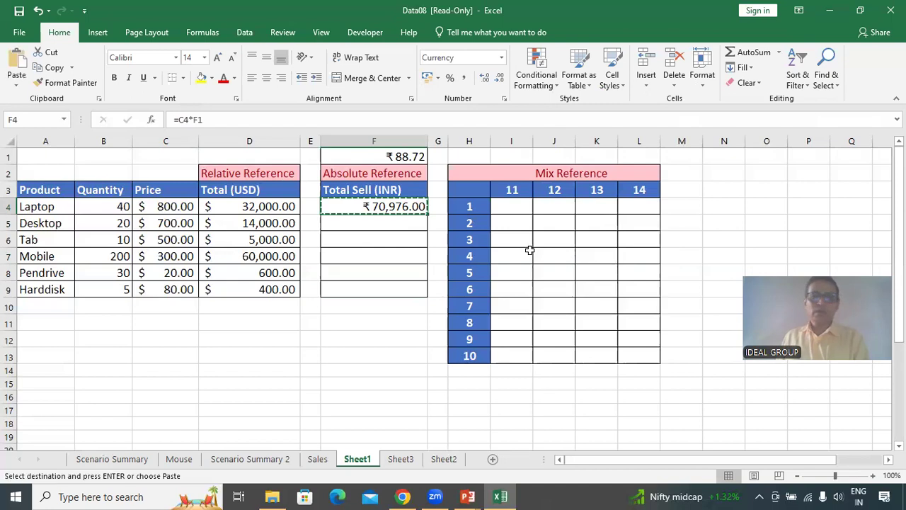
click(402, 225)
key(ctrl+v)
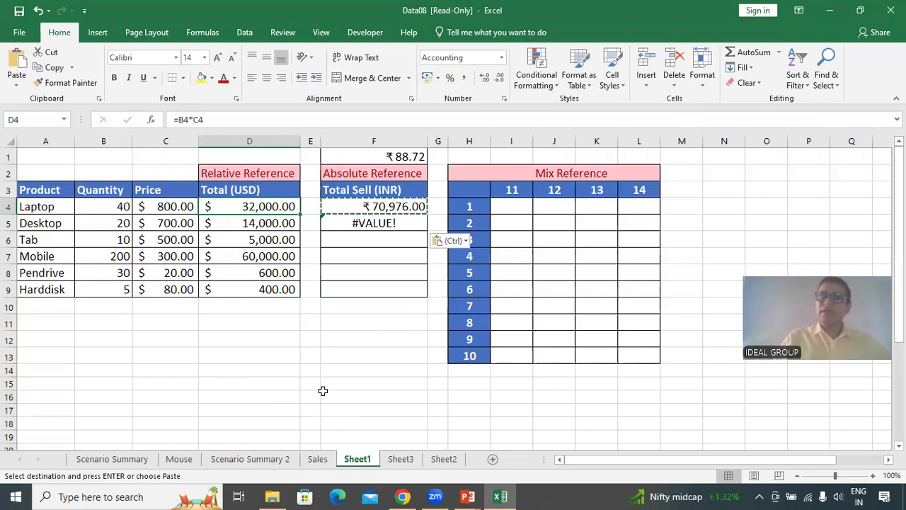
Examine the formulas in D4 and D5 beside the pasted Total Sell result.
key(Up)
key(Down)
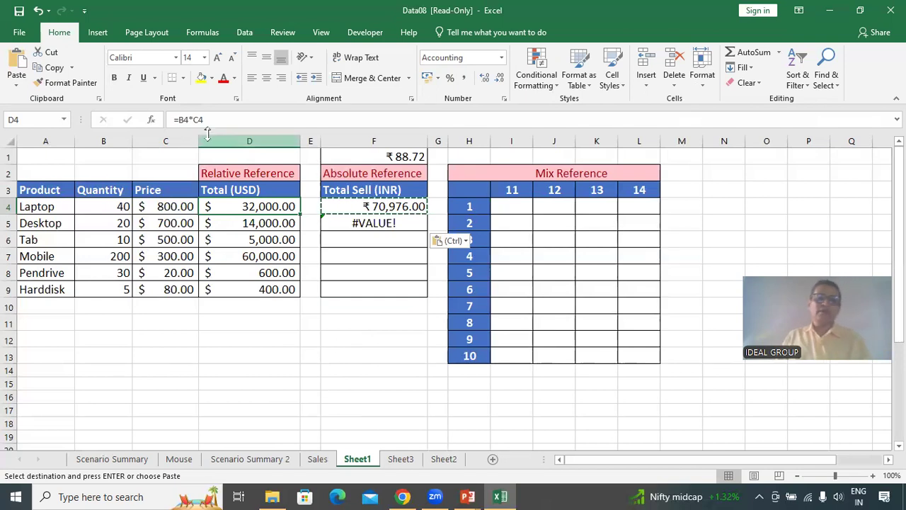
key(ctrl)
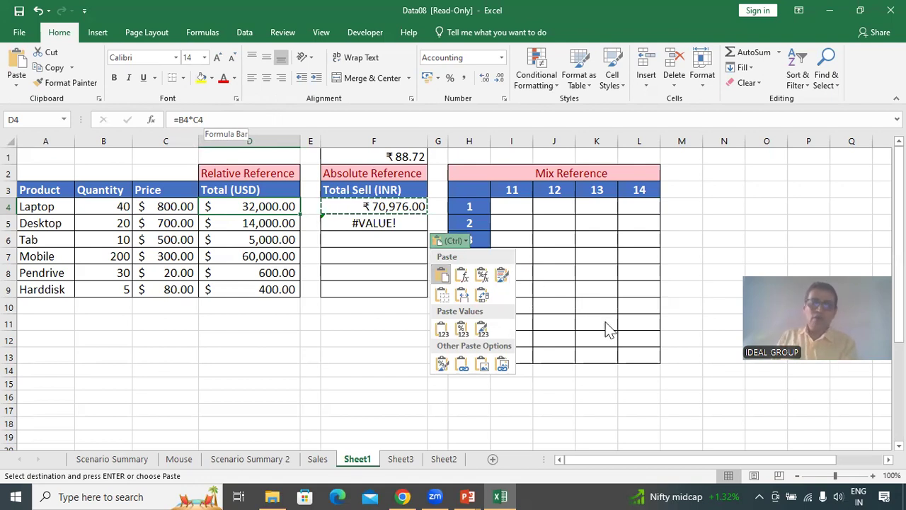
click(240, 220)
click(240, 221)
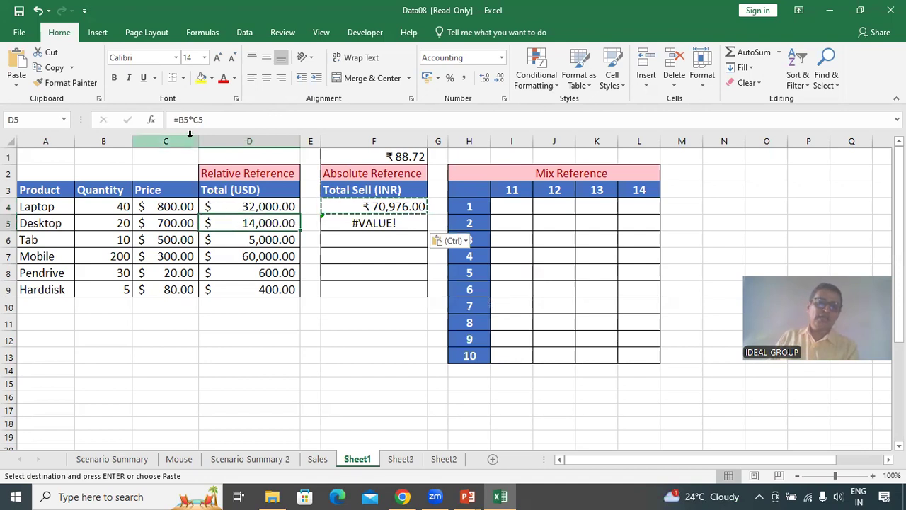
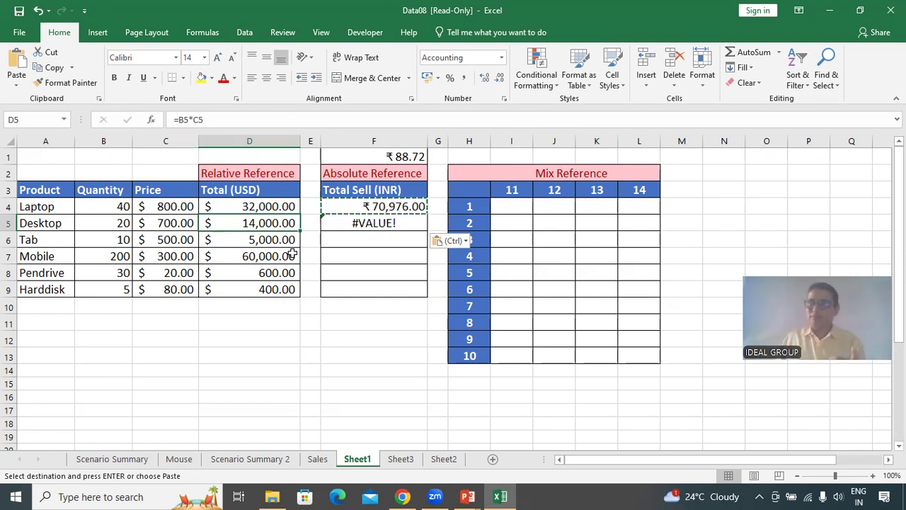
Inspect the formulas in F4 and F5 and check the paste options for the pasted cell.
click(399, 205)
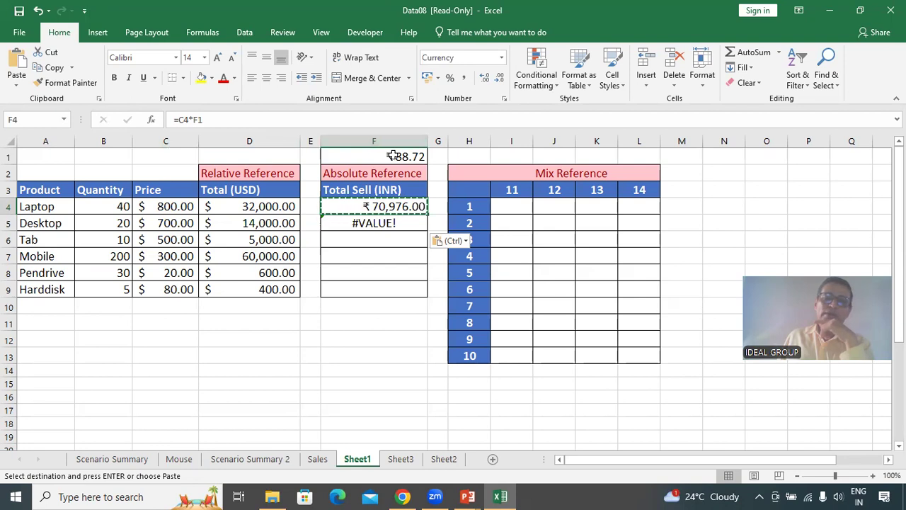
click(381, 226)
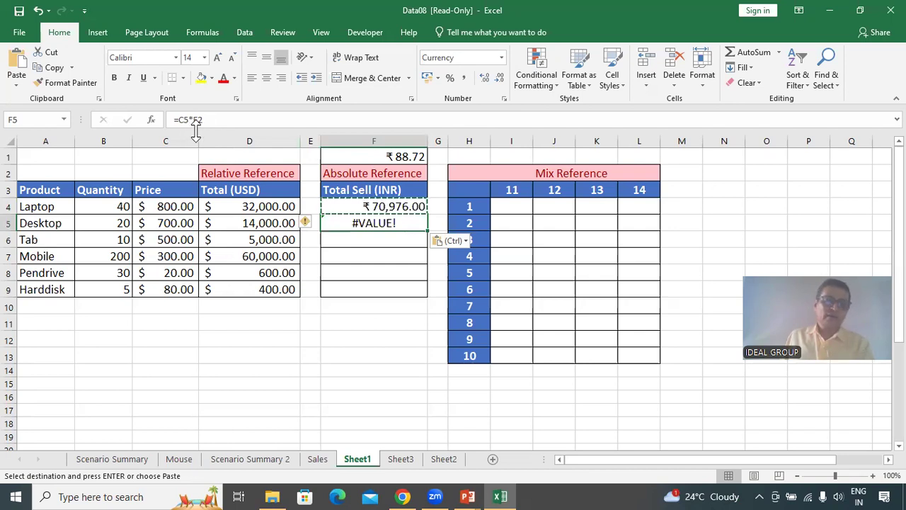
key(ctrl)
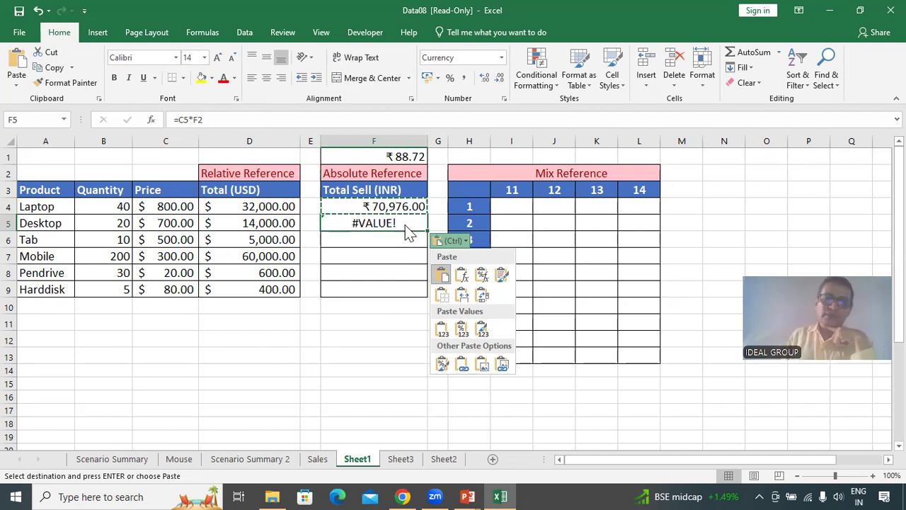
click(409, 232)
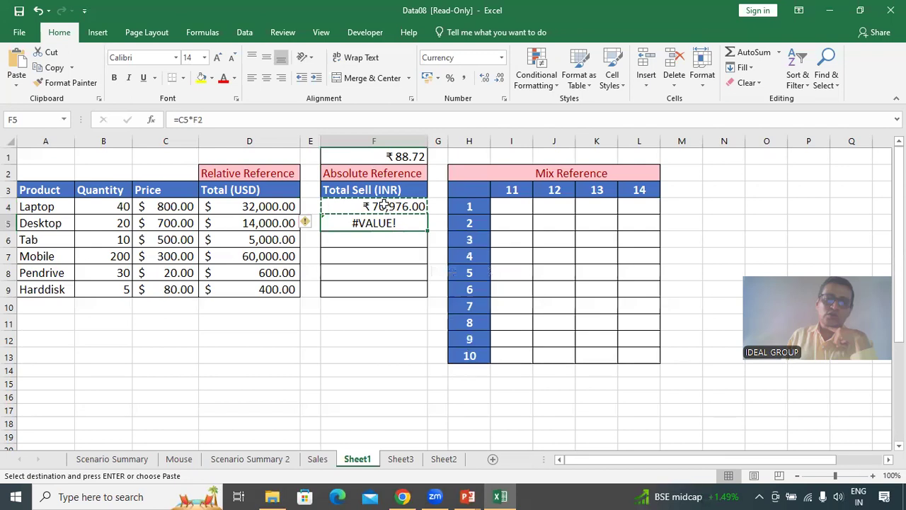
click(195, 120)
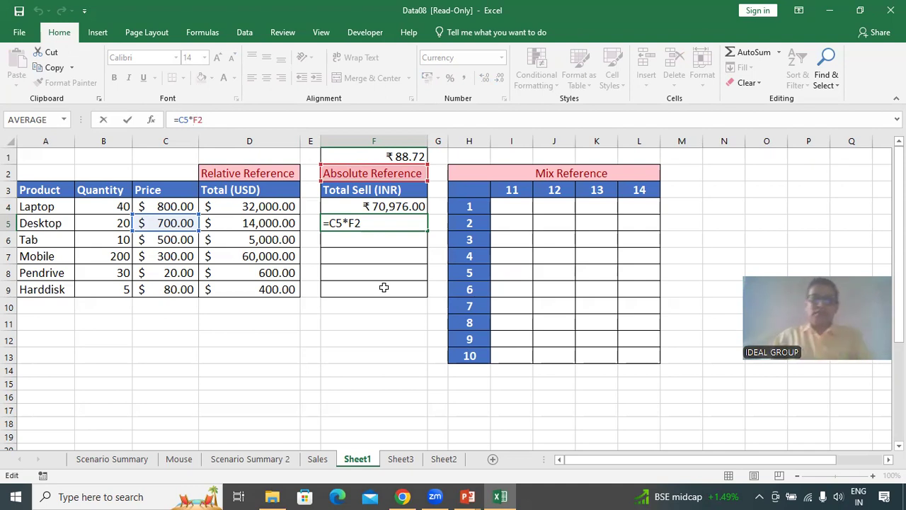
text($F)
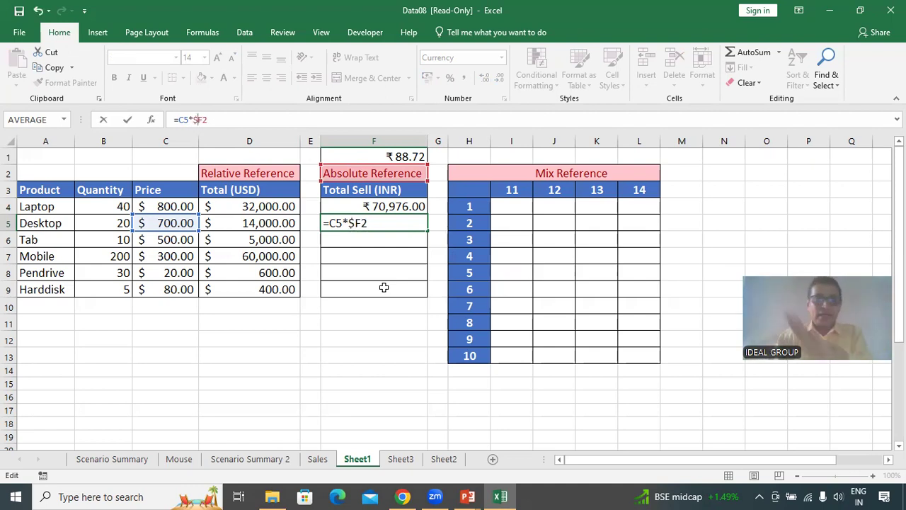
text($)
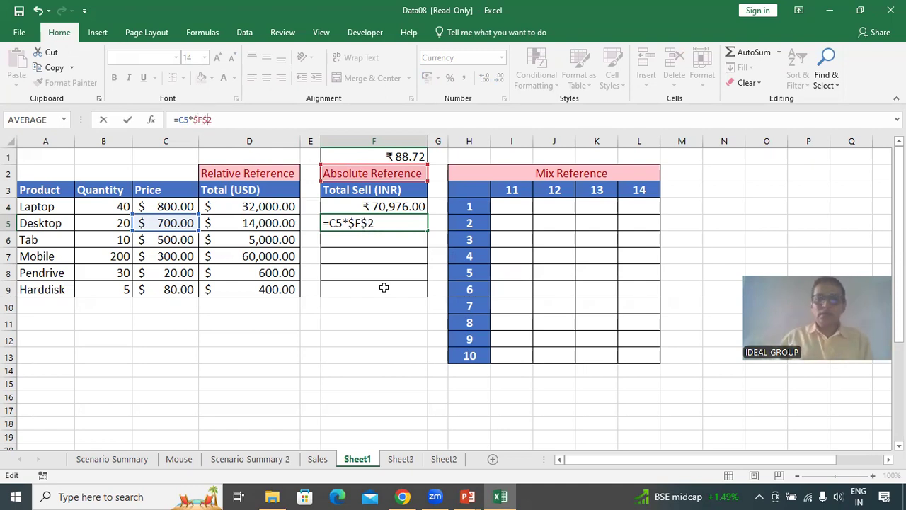
key(Escape)
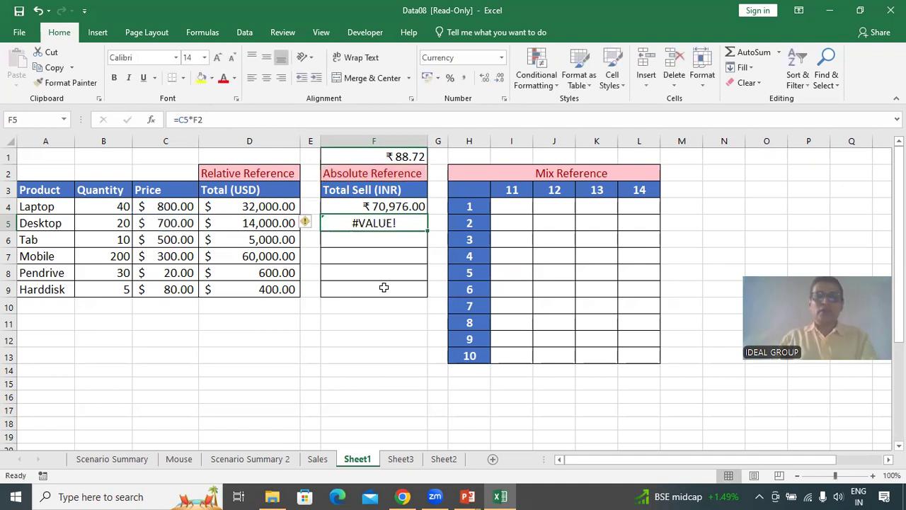
Change the formula in F4 to =C4*$F$1 so the exchange rate reference becomes absolute.
key(Up)
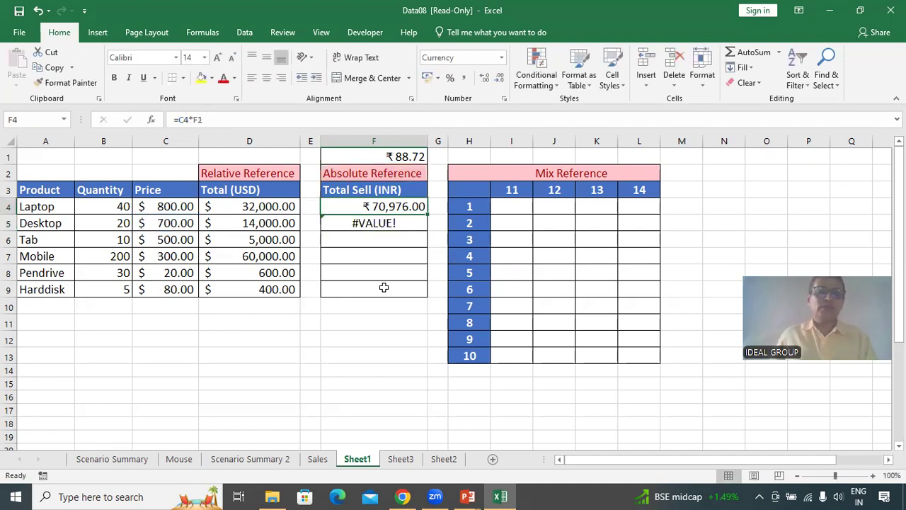
click(189, 120)
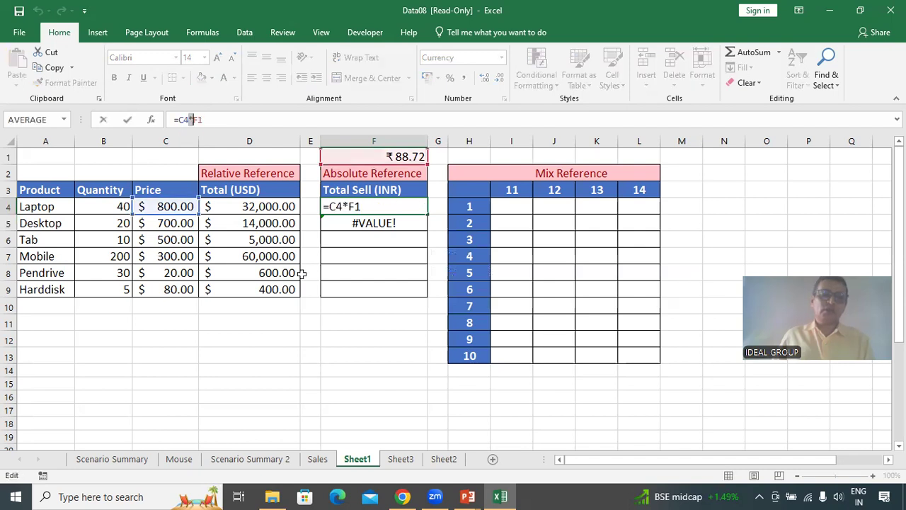
key(Right)
text($F)
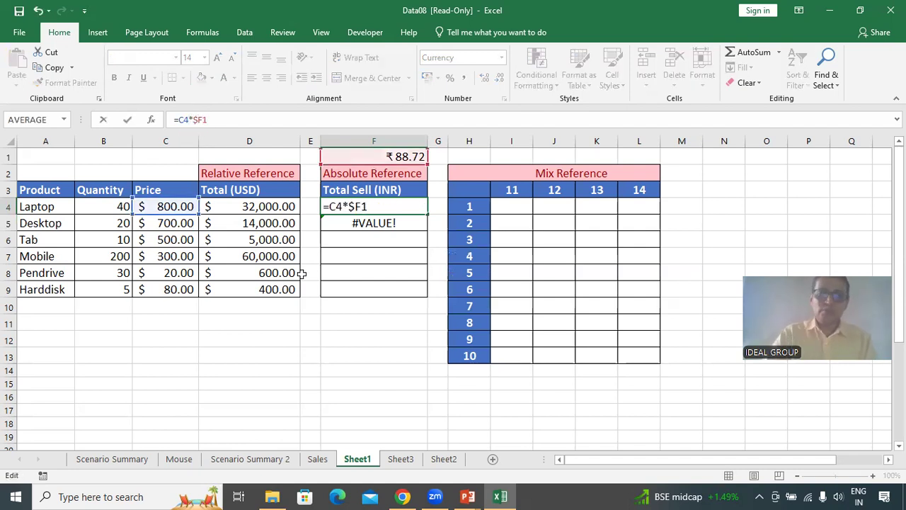
text($)
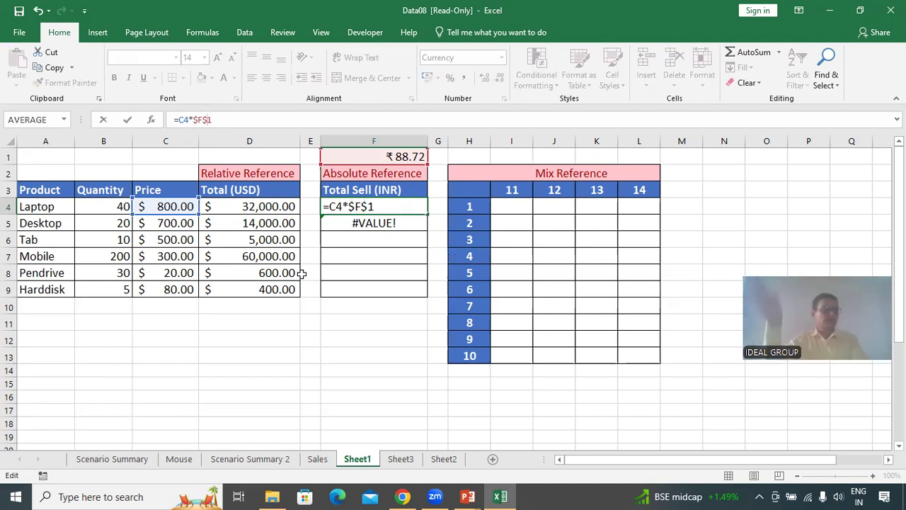
key(Return)
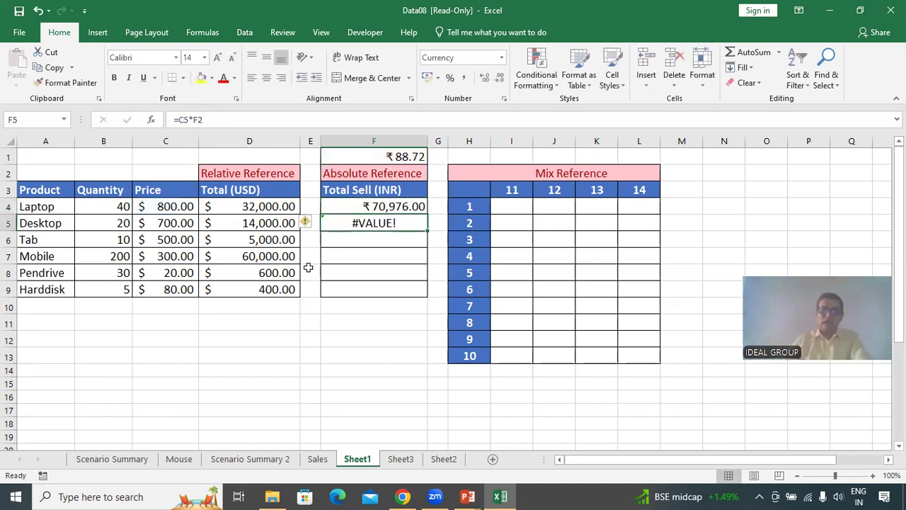
Copy the F4 formula and paste it into F5.
click(396, 205)
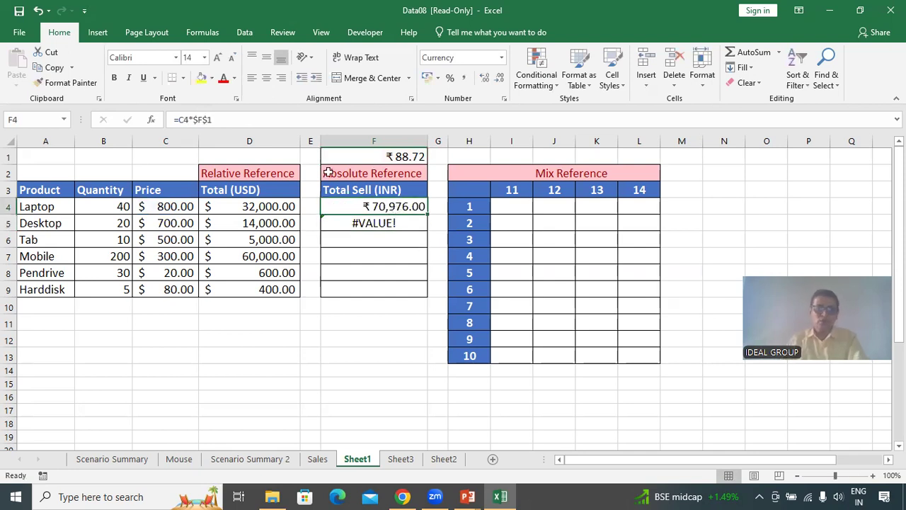
click(36, 68)
click(374, 223)
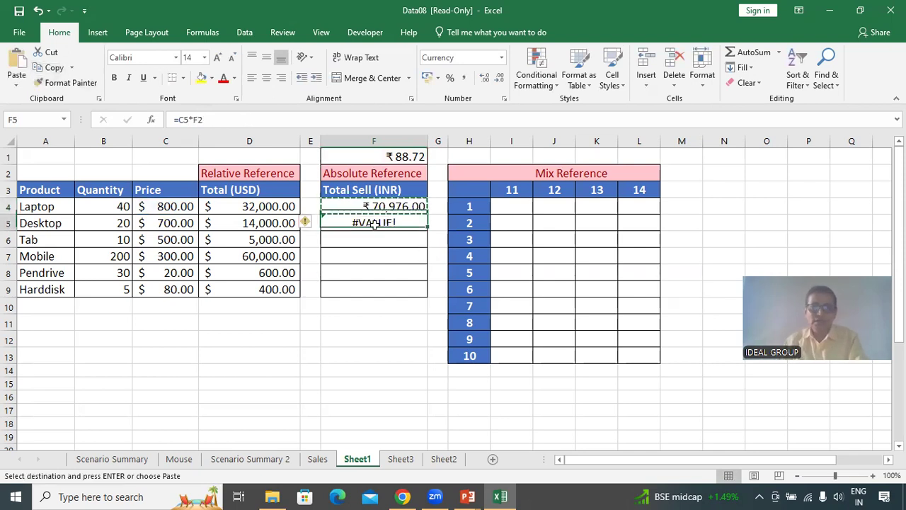
click(16, 67)
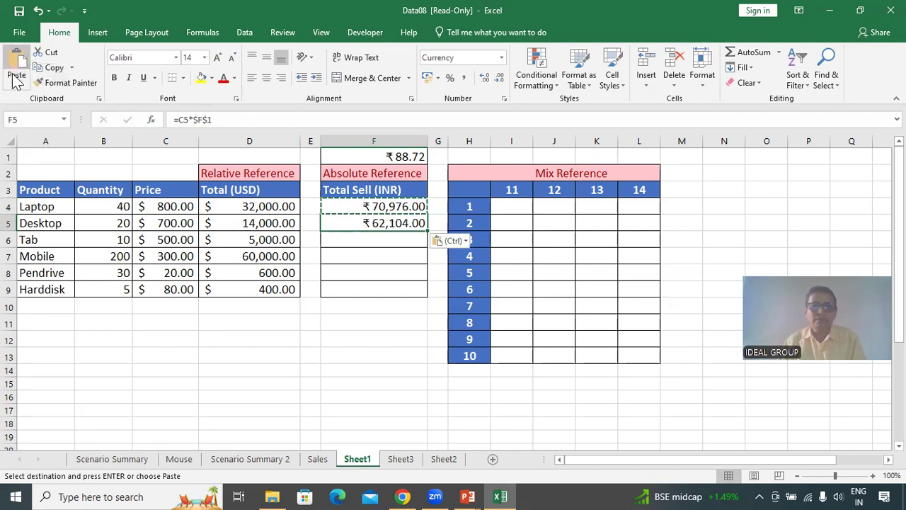
Compare the formulas in F4, F5 and the empty cells below in the Total Sell column.
click(353, 279)
click(380, 225)
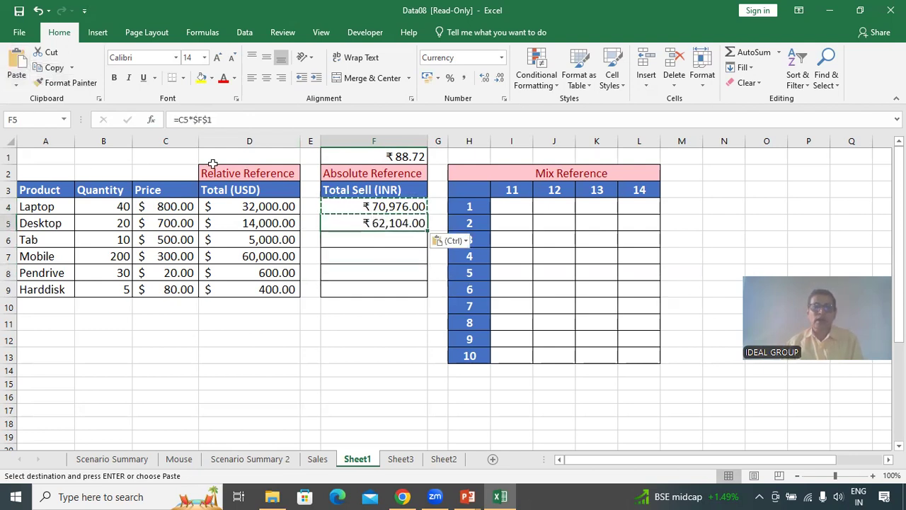
click(369, 205)
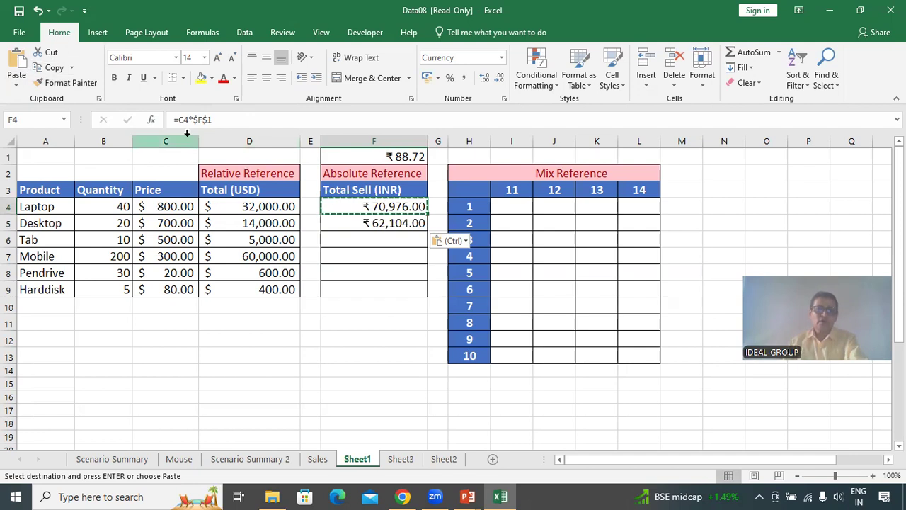
key(ctrl)
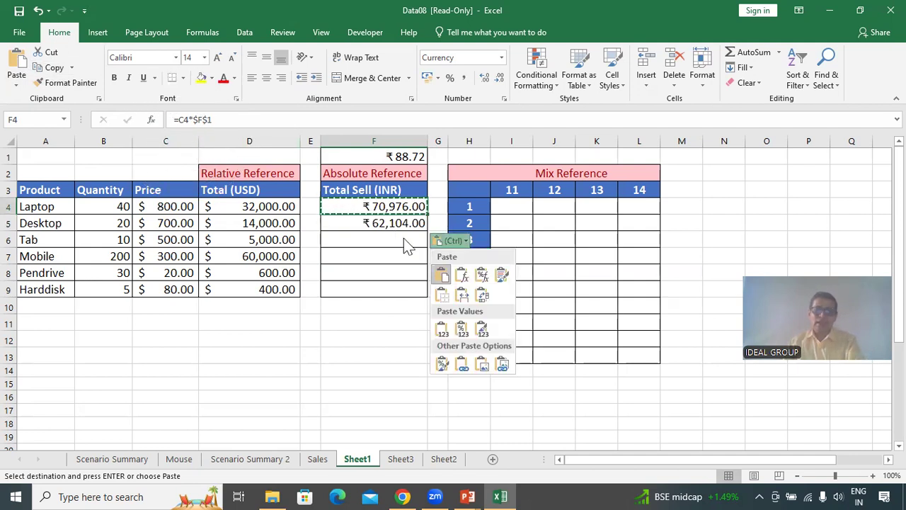
key(ctrl)
click(356, 222)
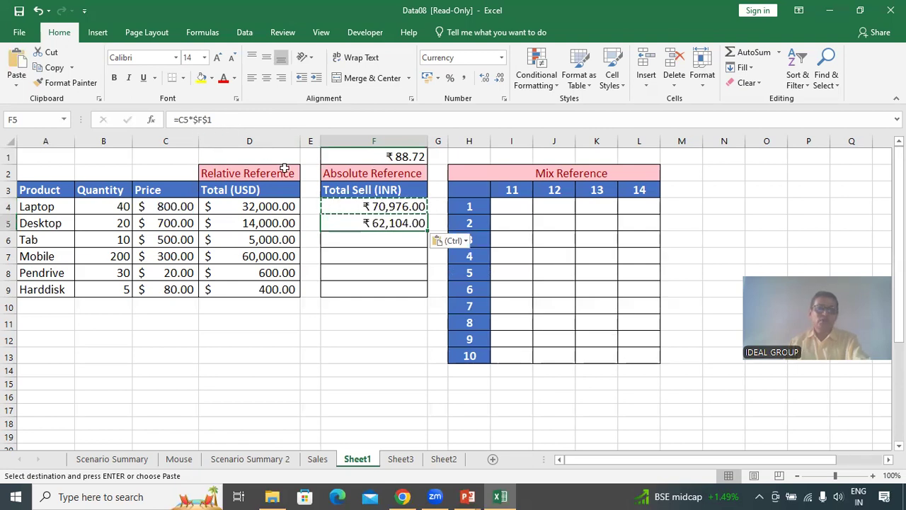
click(366, 205)
click(368, 223)
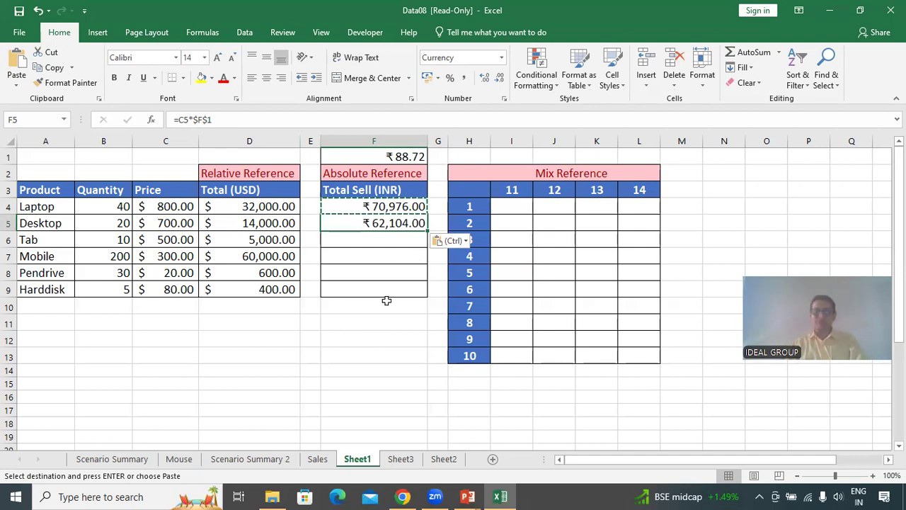
click(372, 237)
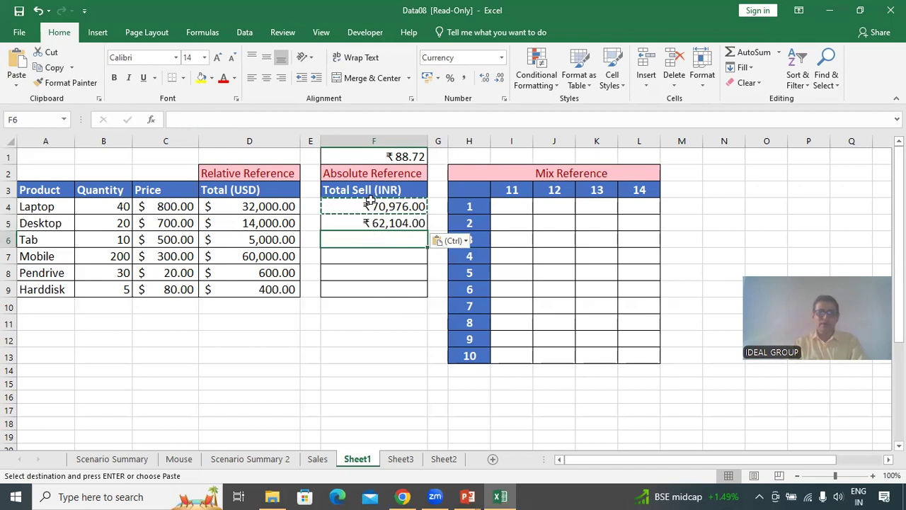
click(382, 207)
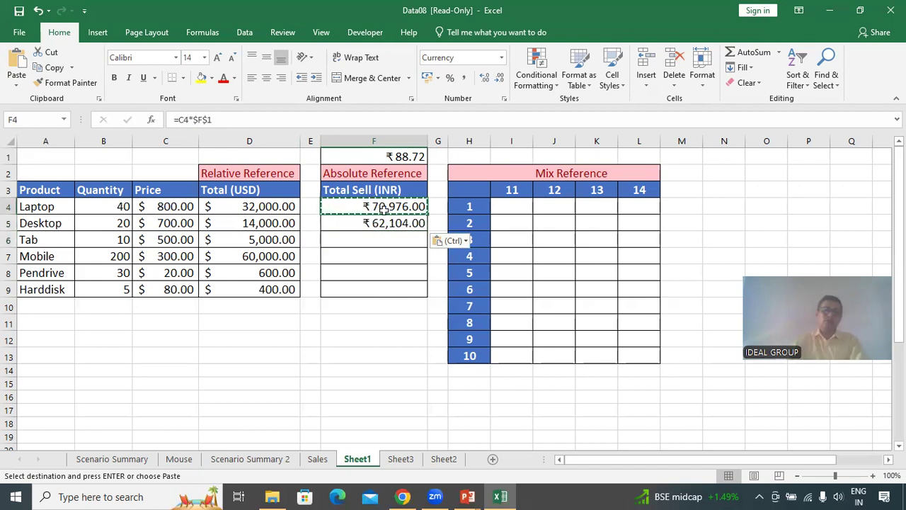
Cycle the F1 reference in F4's formula through its mixed and relative forms back to $F$1, then fill F4 down into F5.
click(196, 119)
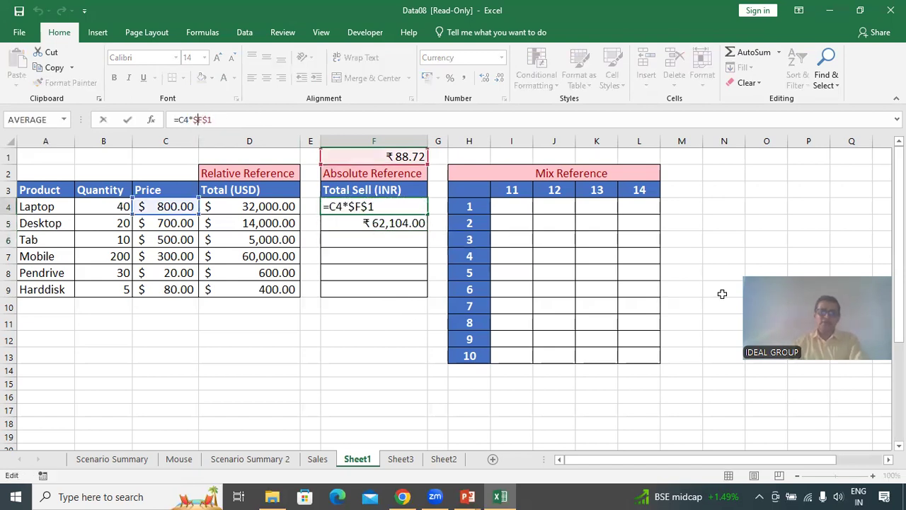
key(F4)
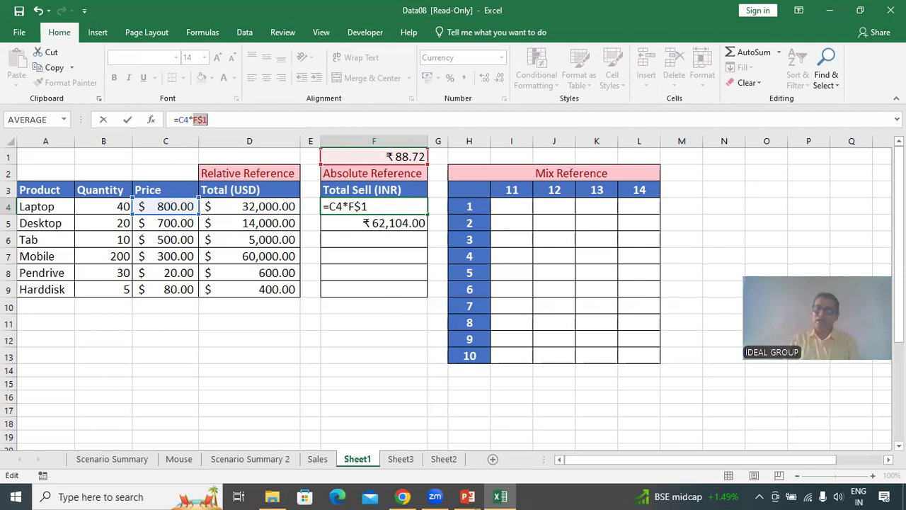
key(F4)
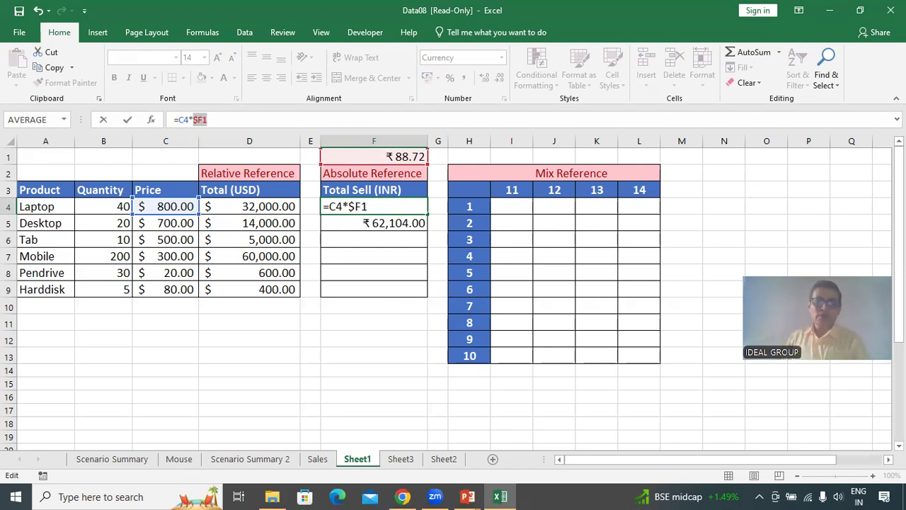
key(F4)
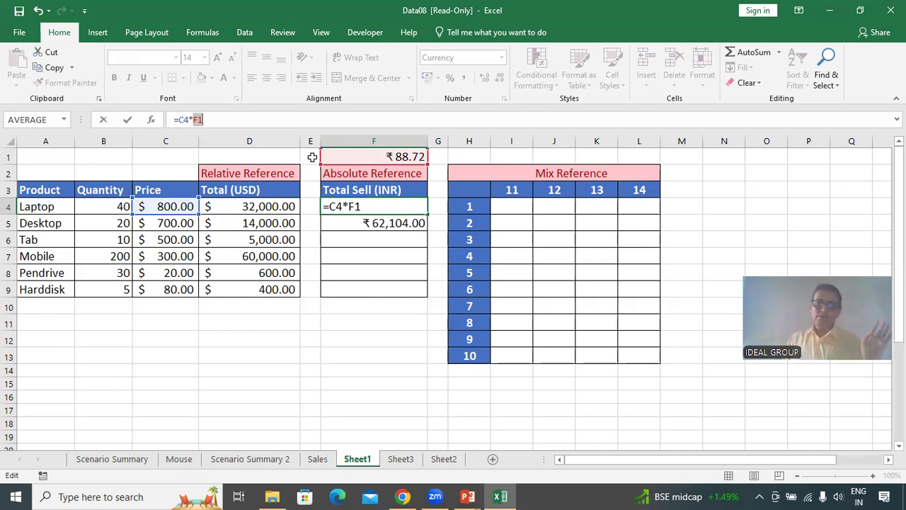
click(220, 125)
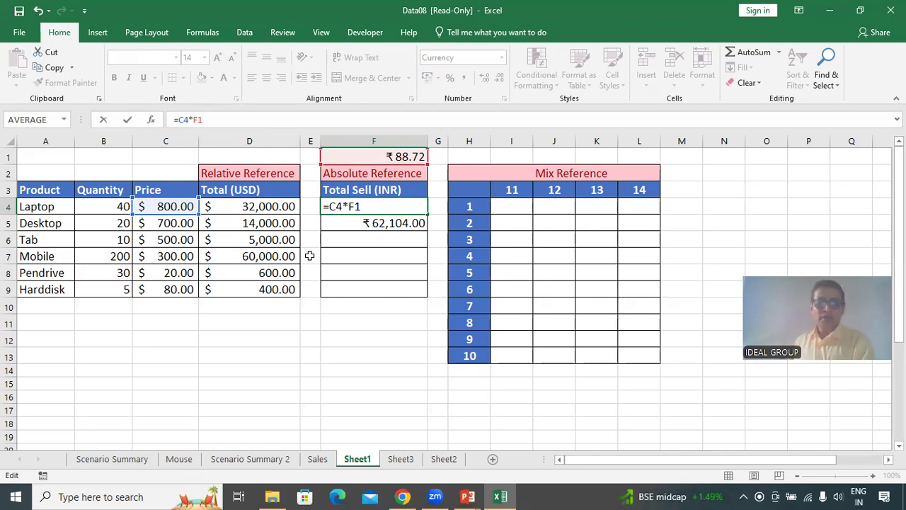
key(F4)
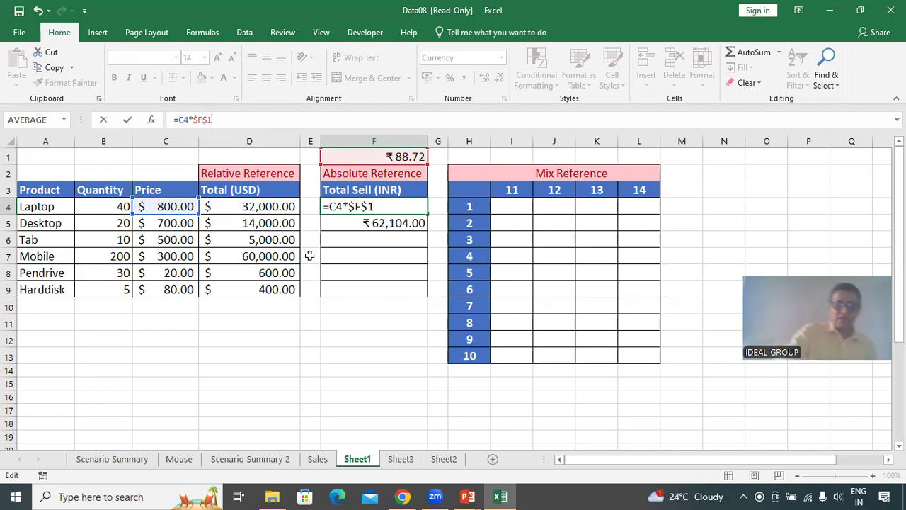
key(F4)
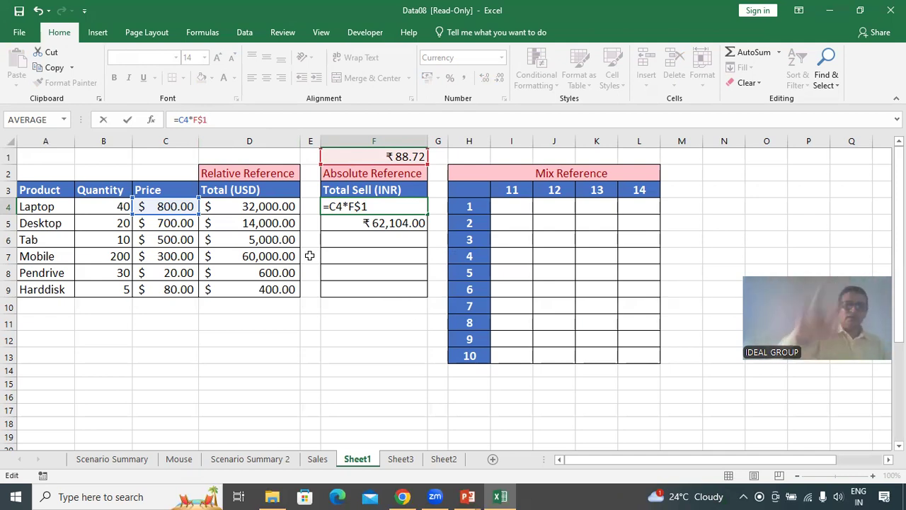
key(F4)
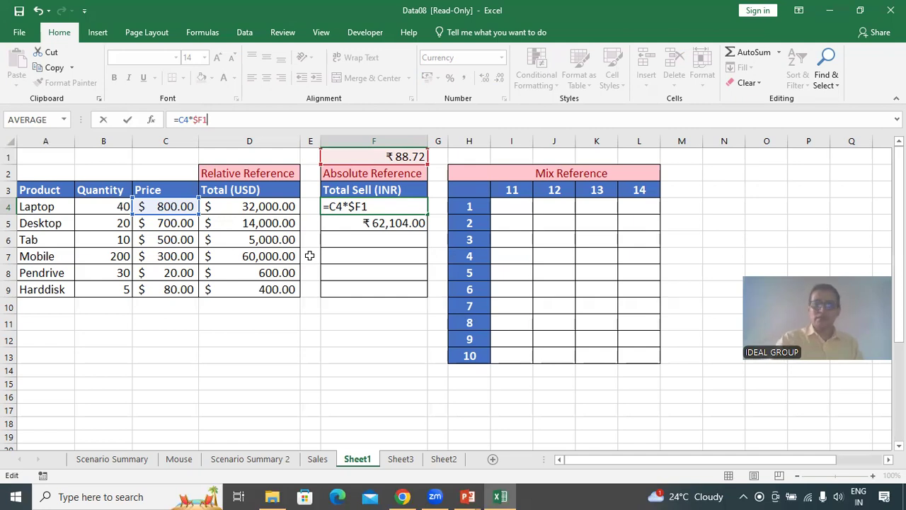
key(F4)
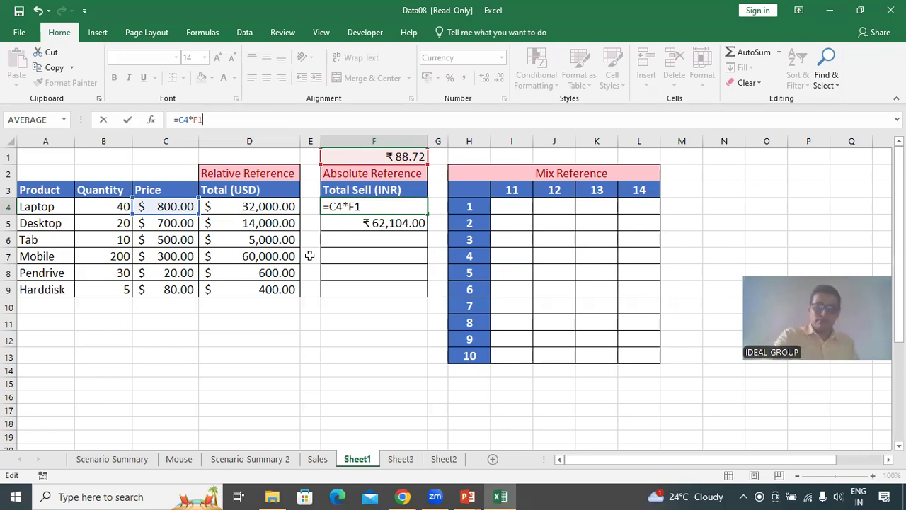
key(F4)
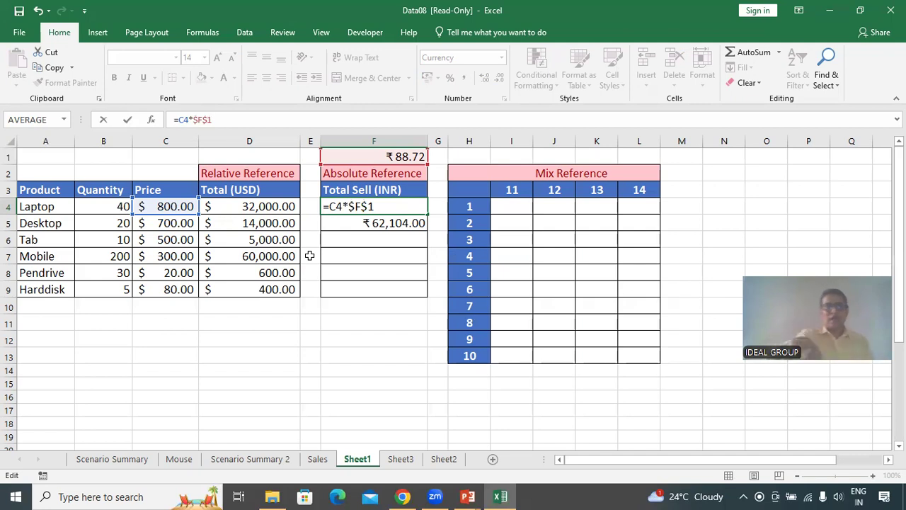
key(ctrl+Return)
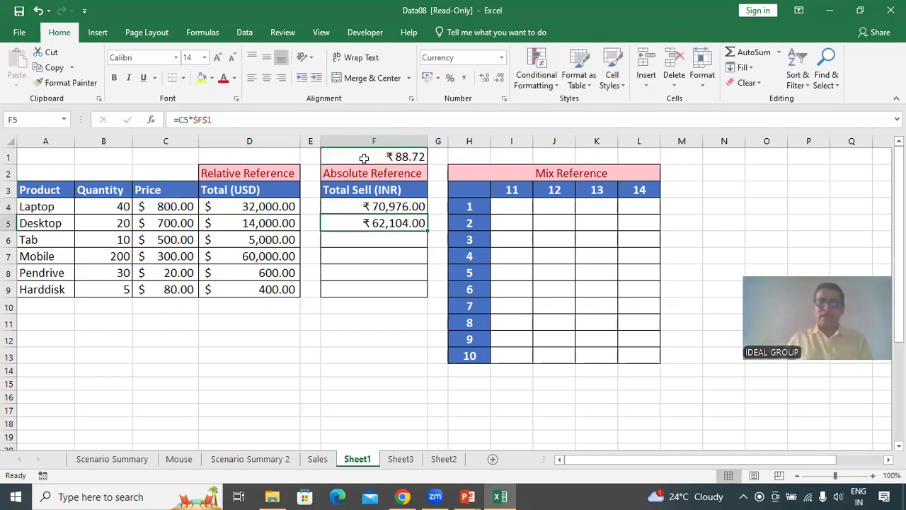
drag(425, 216, 426, 228)
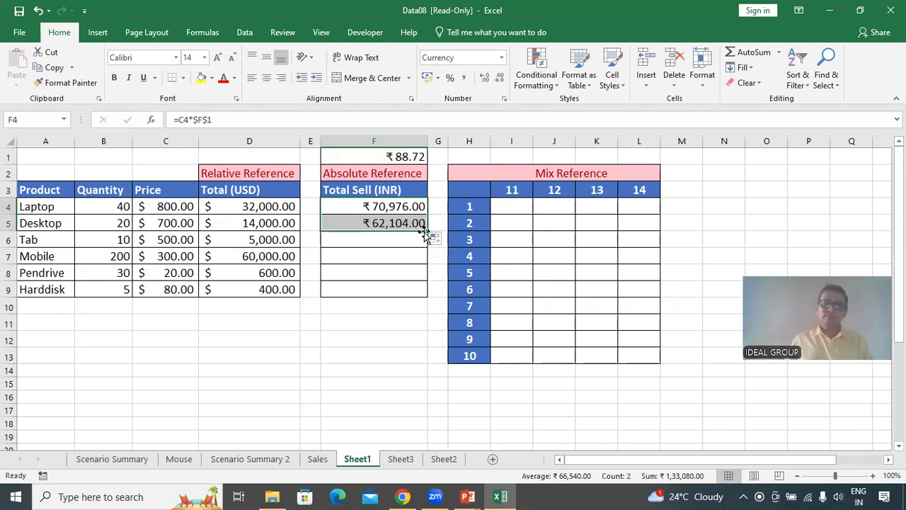
Fill the F4:F5 Total Sell formulas down through F9.
drag(426, 231, 423, 296)
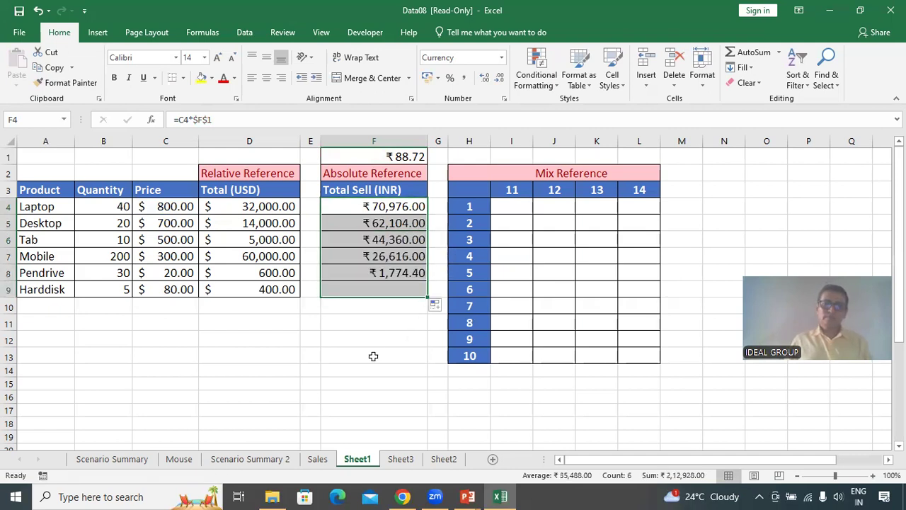
click(373, 356)
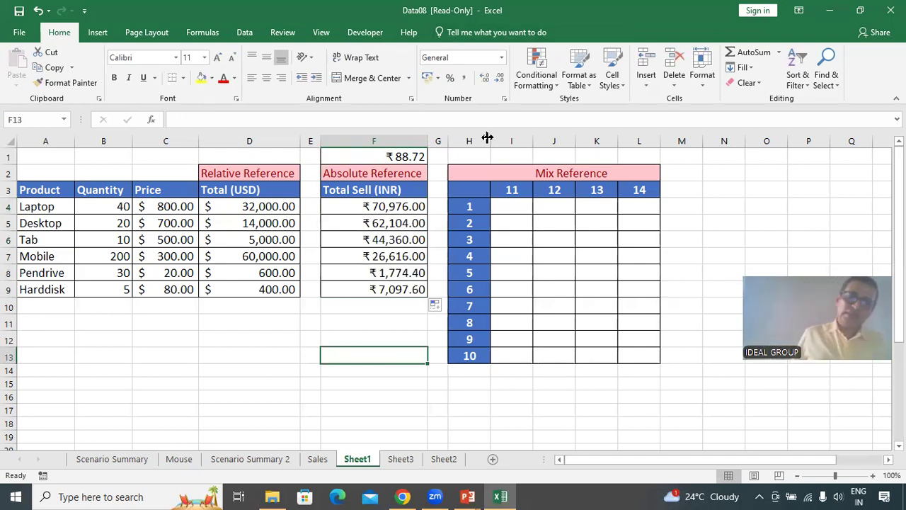
Change F4's formula to =D4*$F$1 and fill it down through F9 in the Total Sell column.
click(391, 207)
click(248, 206)
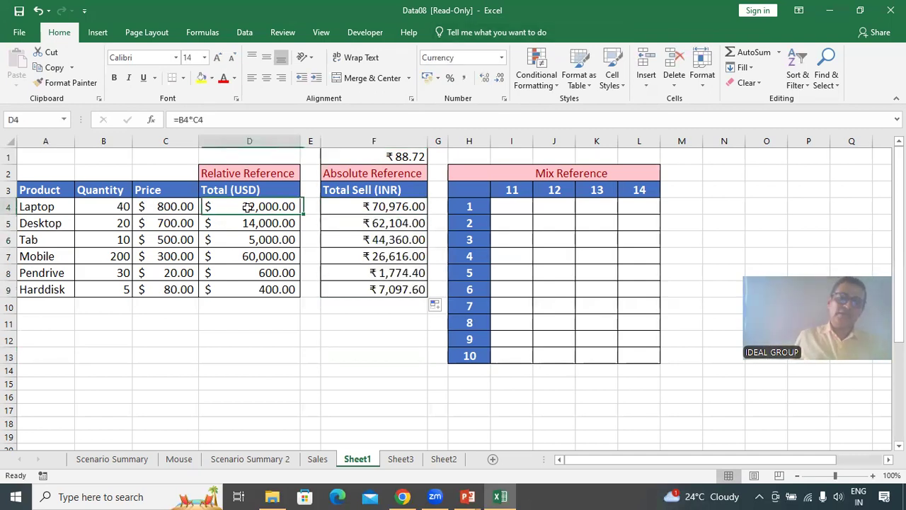
click(409, 156)
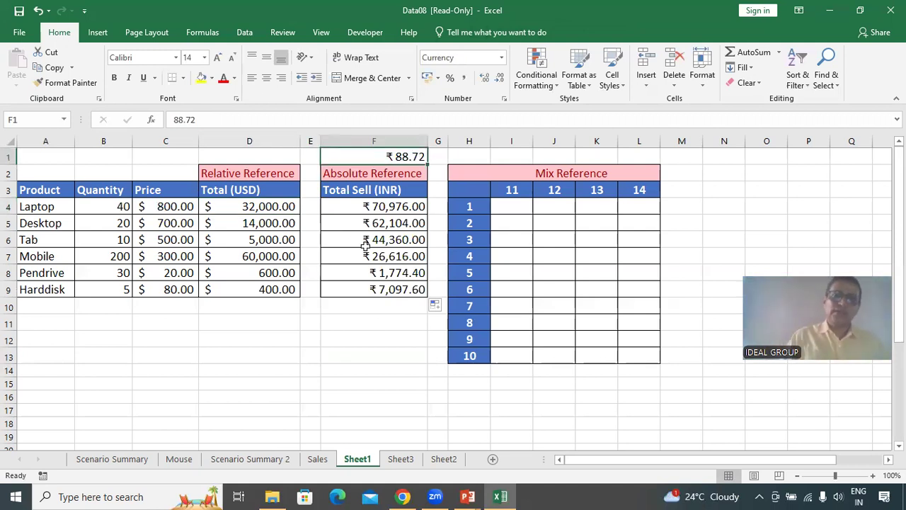
double_click(400, 207)
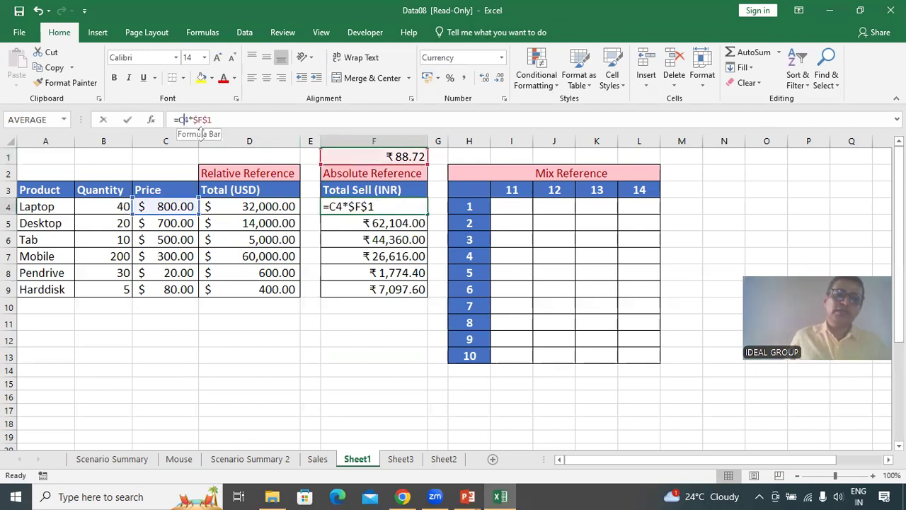
key(BackSpace)
text(d)
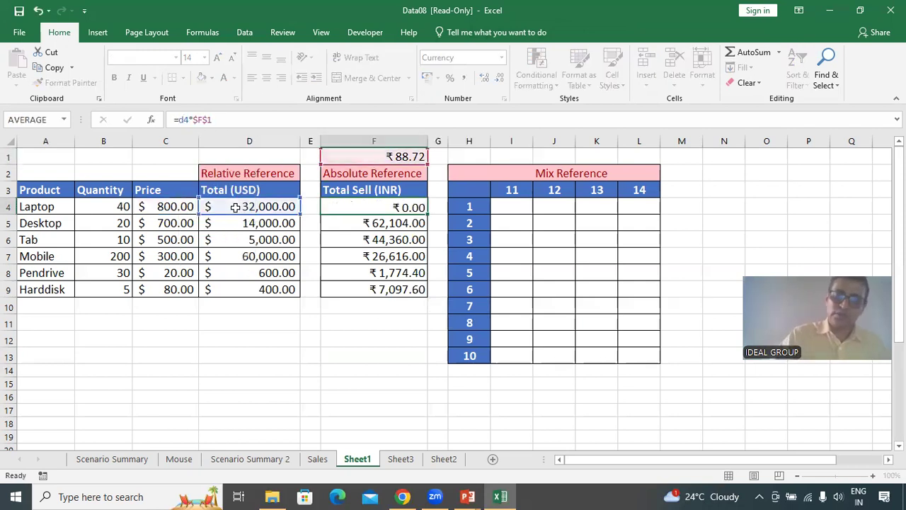
key(Return)
click(401, 210)
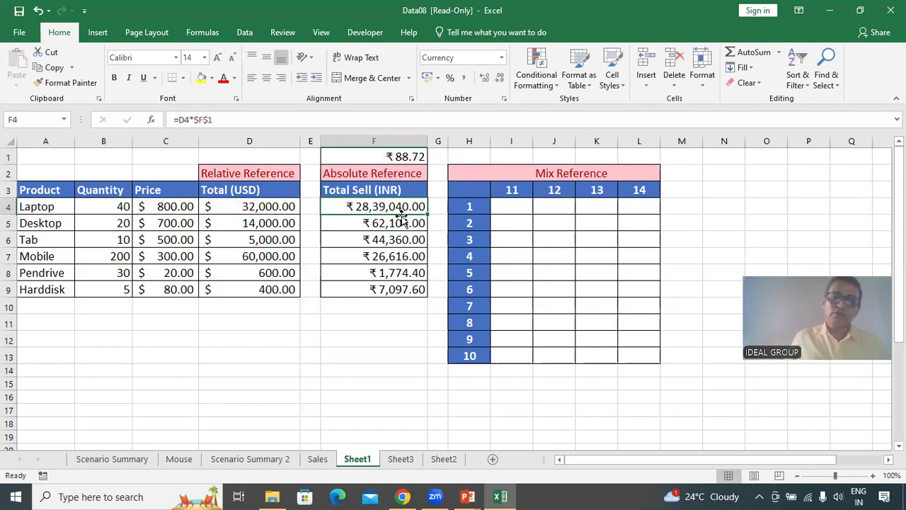
drag(427, 214, 404, 306)
click(376, 342)
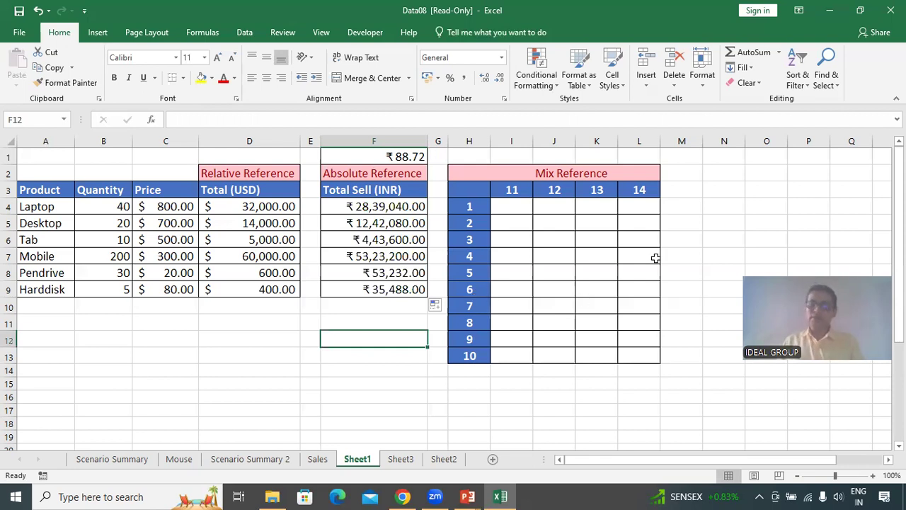
Enter a formula in I4 of the Mix Reference table multiplying the column header I3 by the row header H4.
click(518, 211)
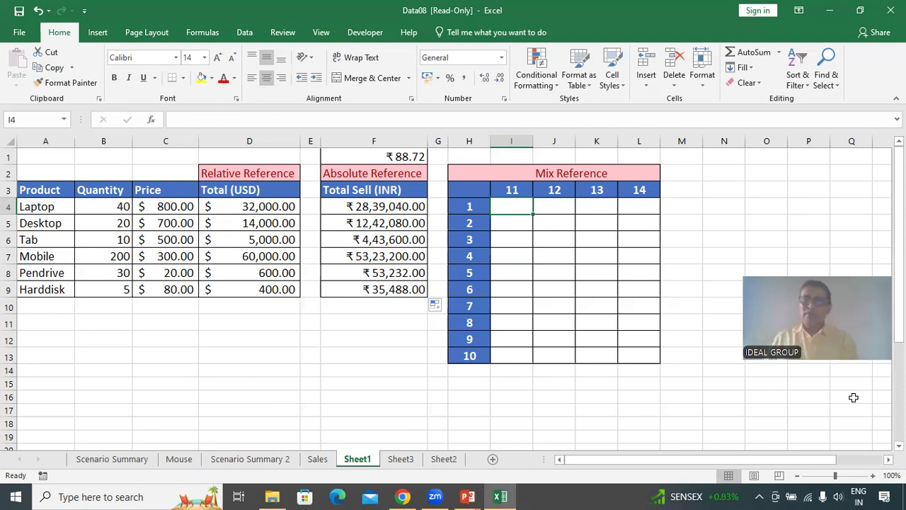
click(468, 223)
click(518, 190)
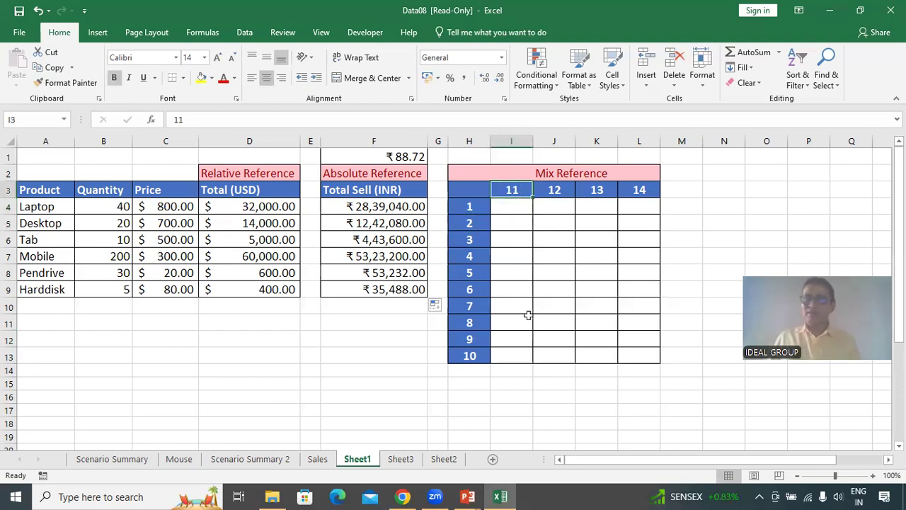
click(512, 205)
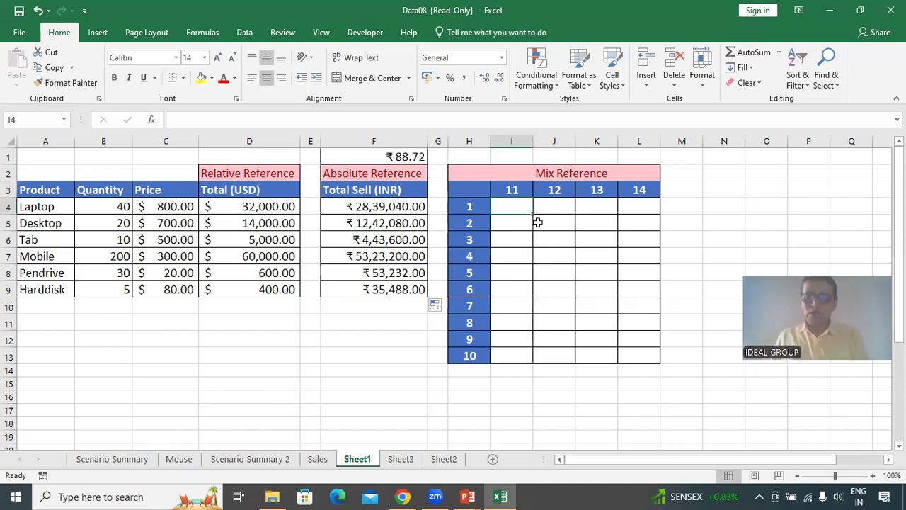
text(=)
click(517, 188)
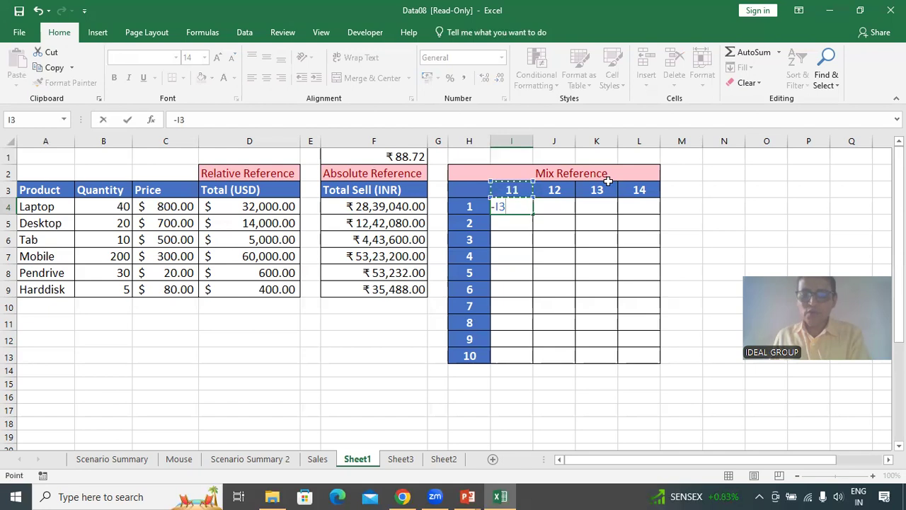
text(*)
click(469, 206)
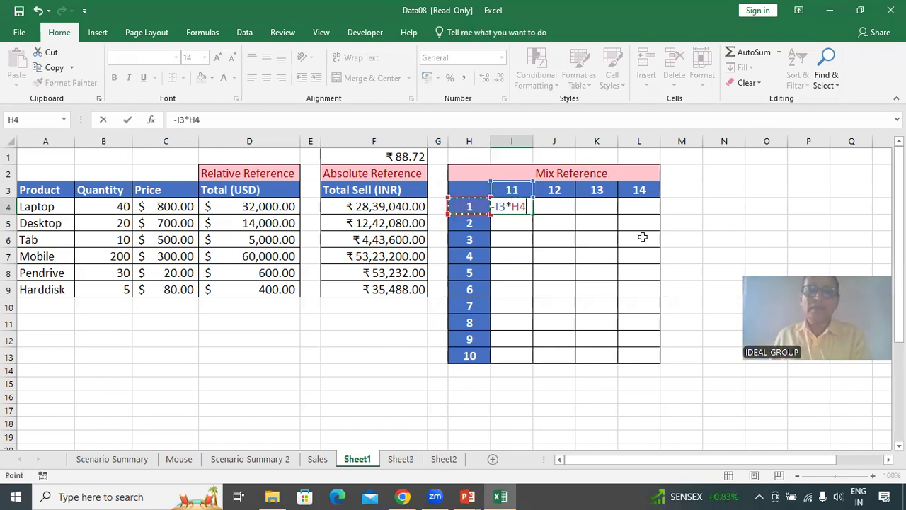
key(Return)
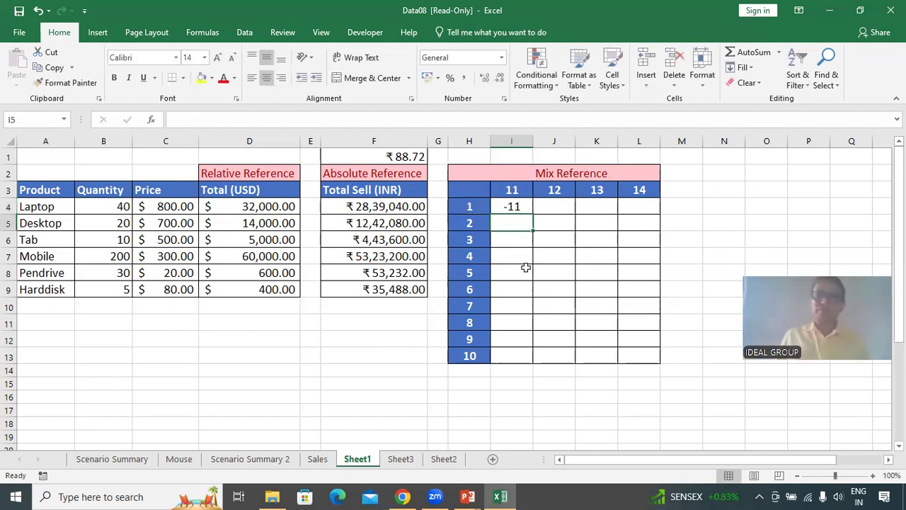
Remove the stray minus sign from I4's formula so it becomes =I3*H4.
click(518, 207)
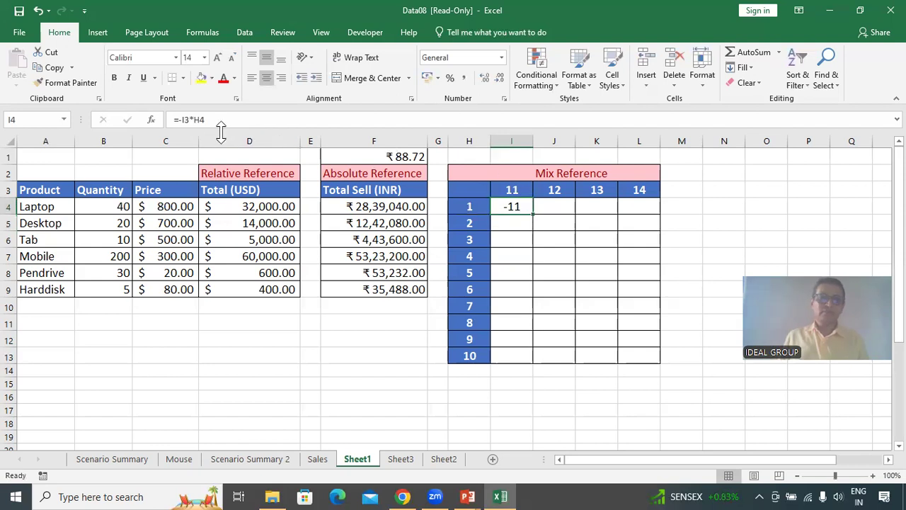
click(182, 120)
key(BackSpace)
key(Return)
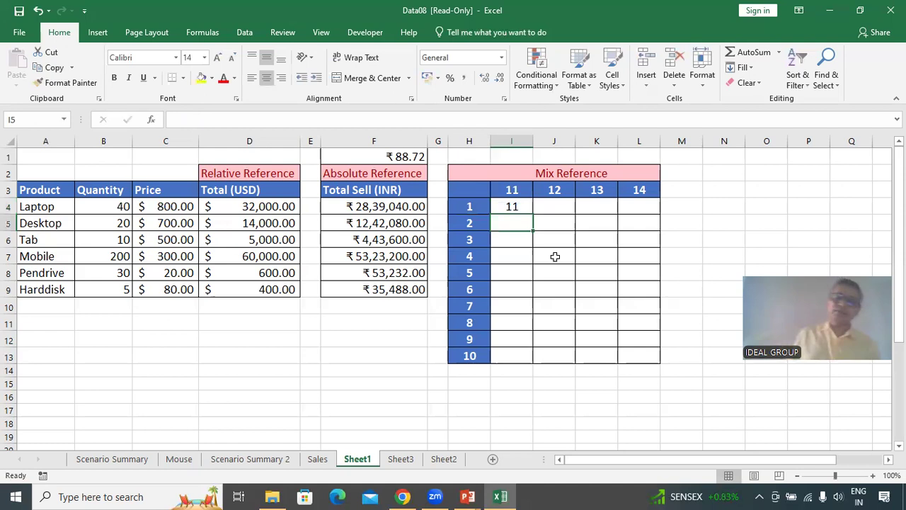
Fill I4's formula down through I7.
click(515, 205)
drag(535, 216, 528, 263)
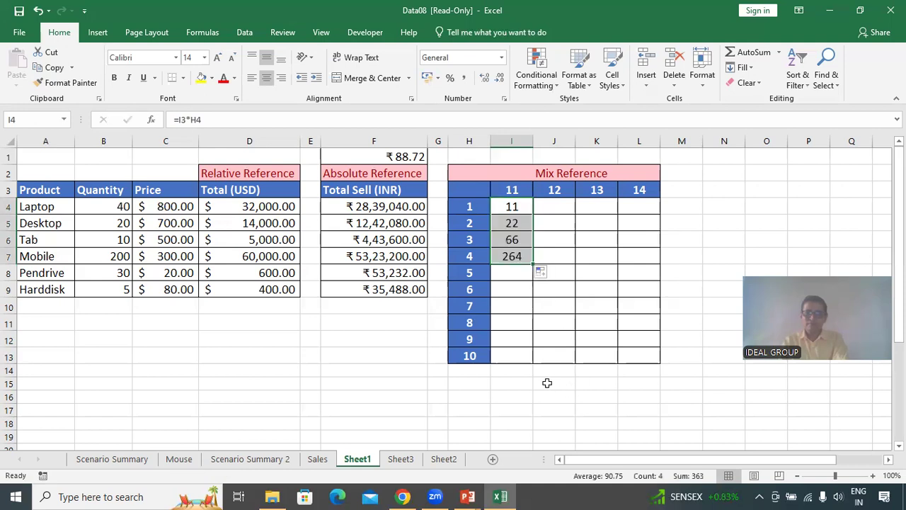
click(514, 350)
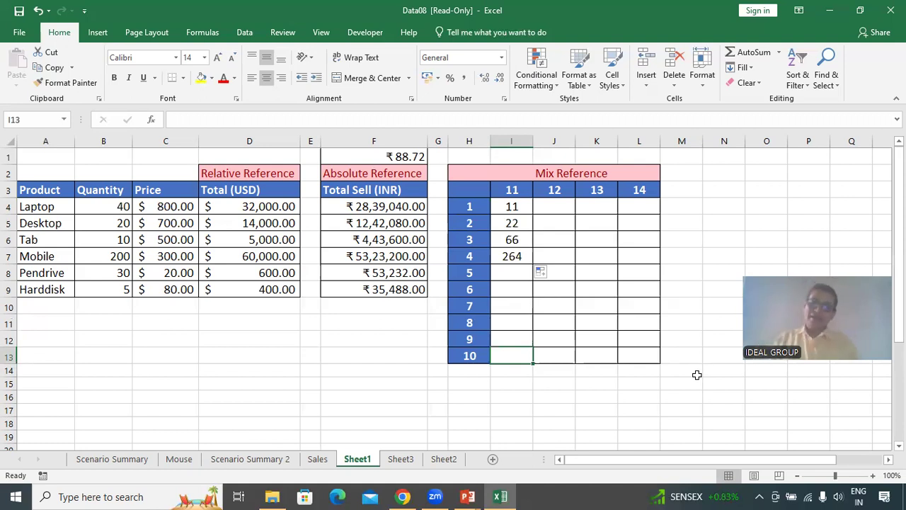
Change the I3 reference in I4's formula to the absolute $I$3.
click(513, 205)
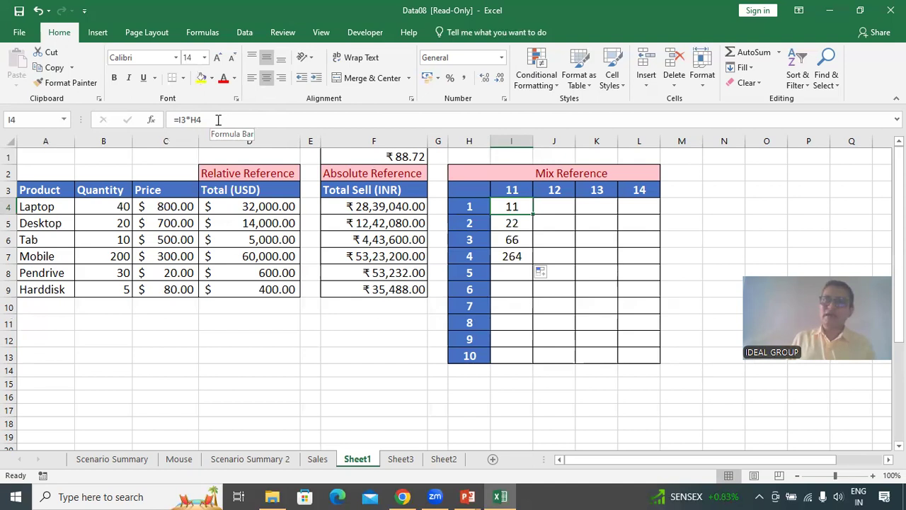
key(Down)
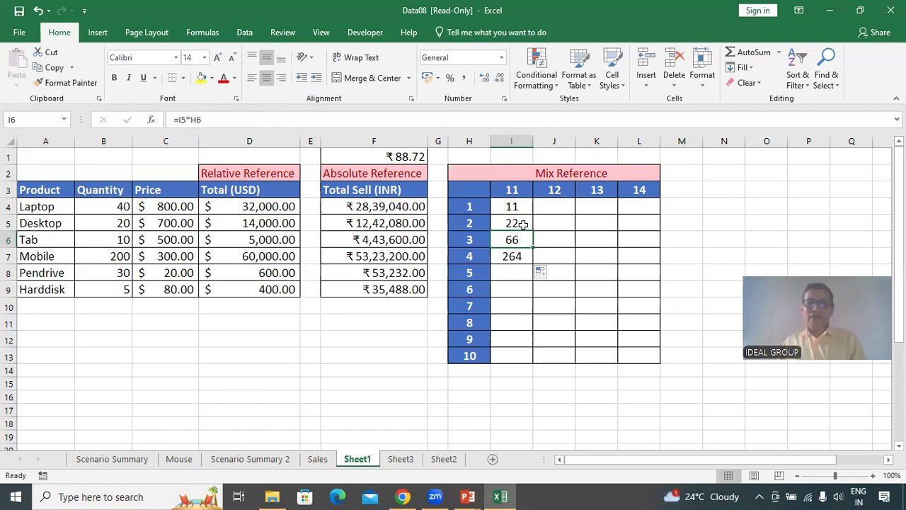
key(ctrl)
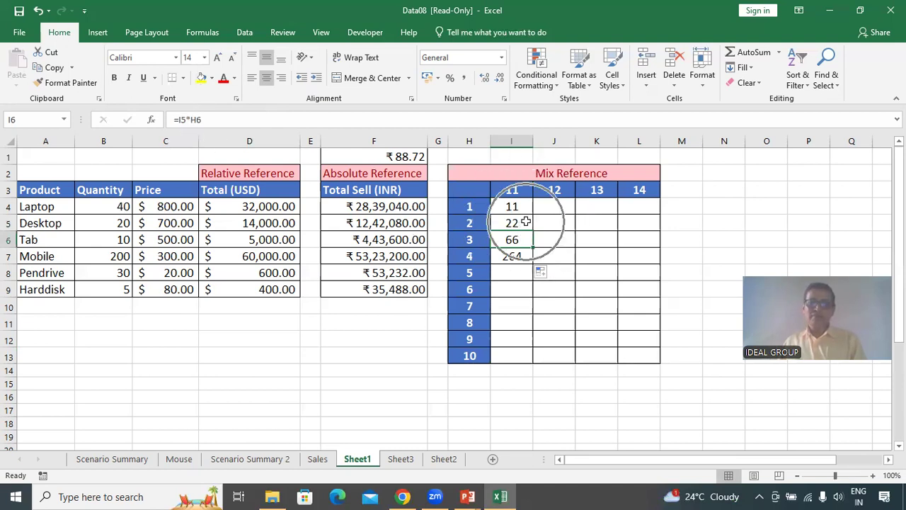
key(ctrl)
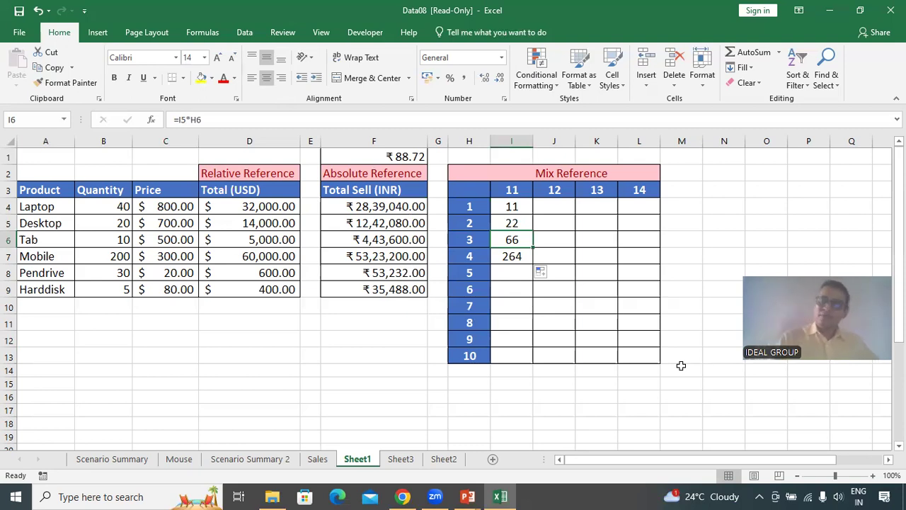
click(519, 206)
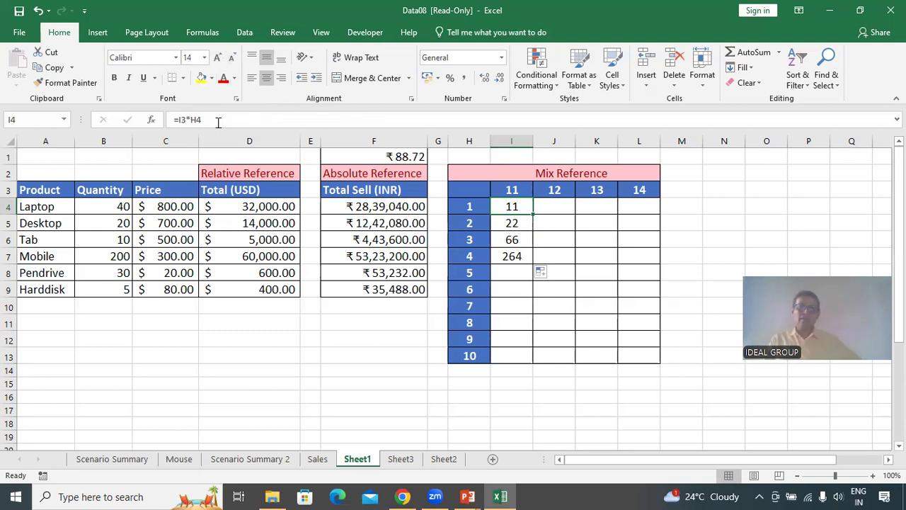
click(183, 120)
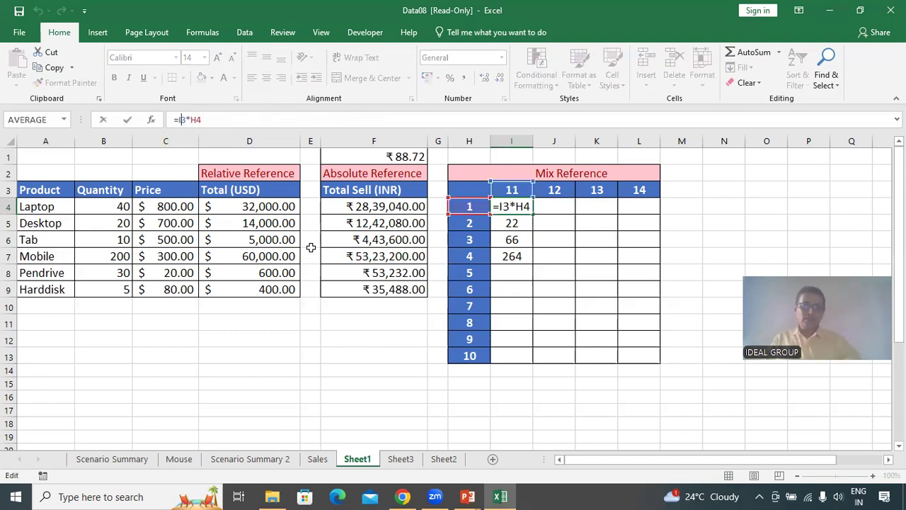
key(F4)
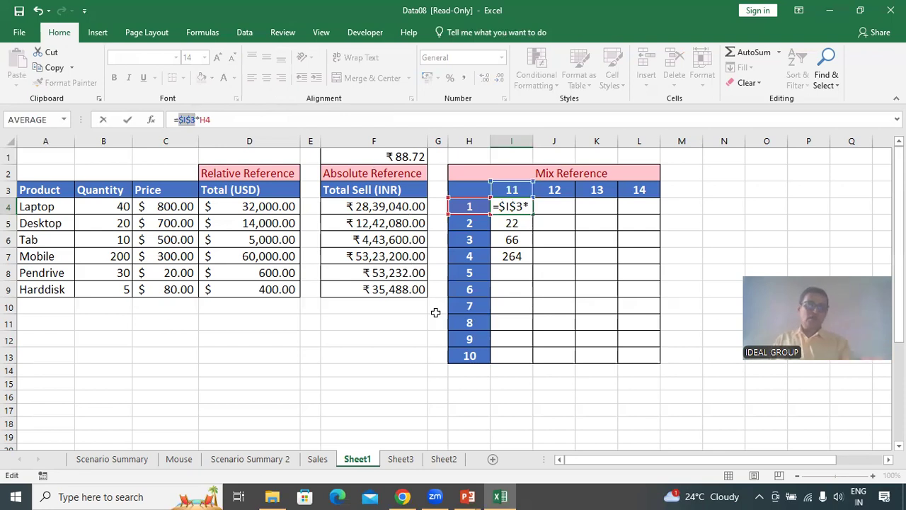
key(ctrl)
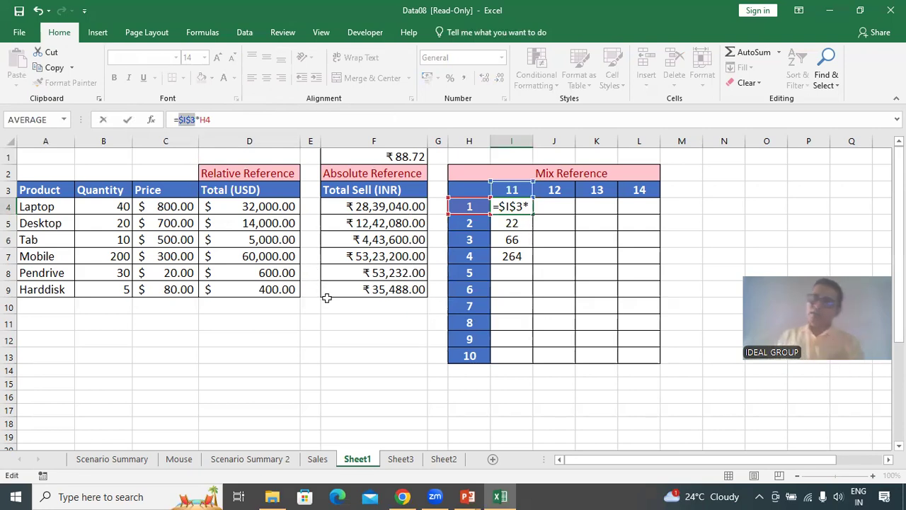
key(Return)
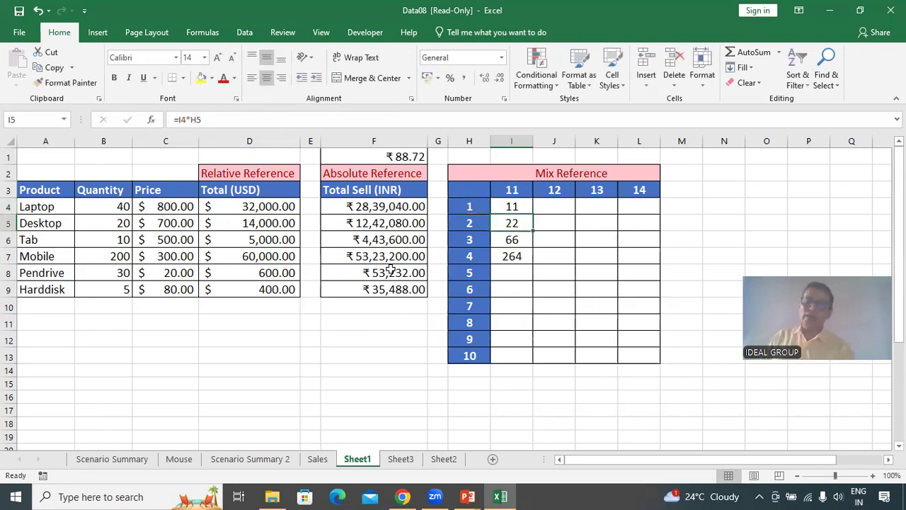
Fill I4's formula down through I13.
click(528, 209)
drag(528, 208, 527, 364)
click(554, 410)
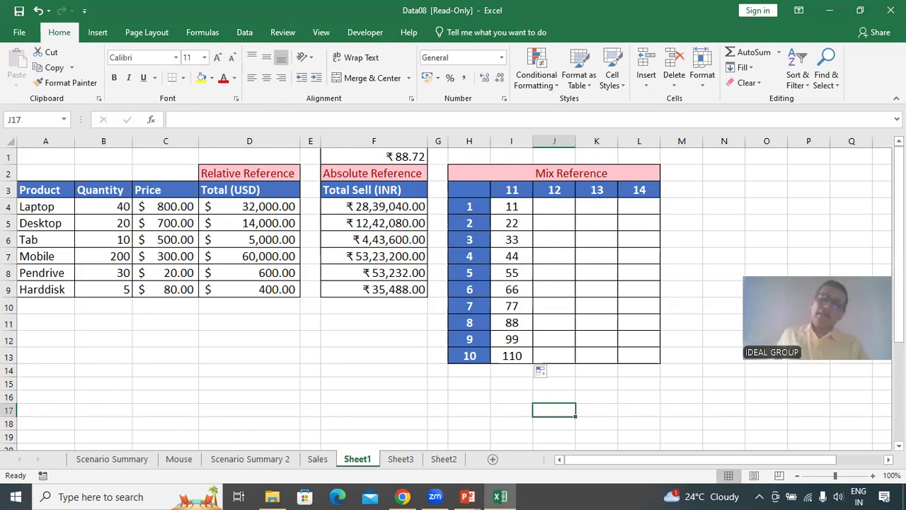
Copy the I4 formula and paste it into J4.
click(512, 210)
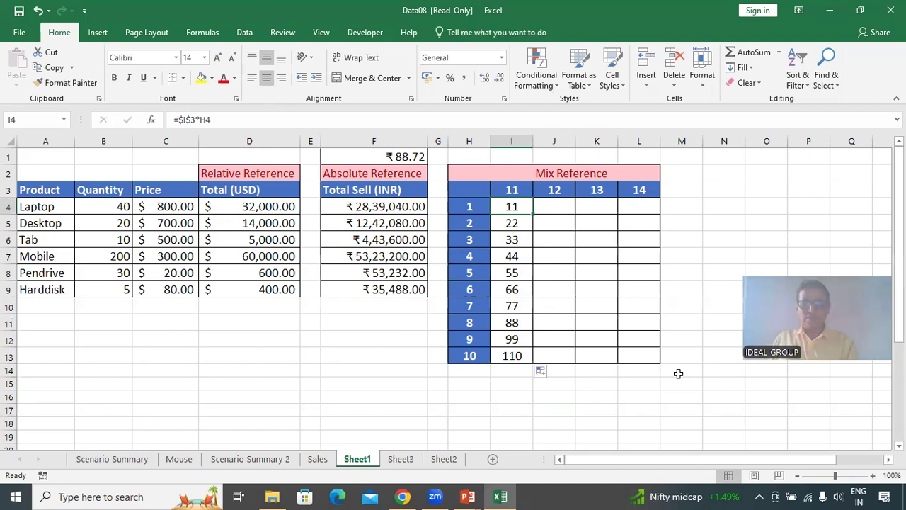
key(ctrl+c)
click(560, 210)
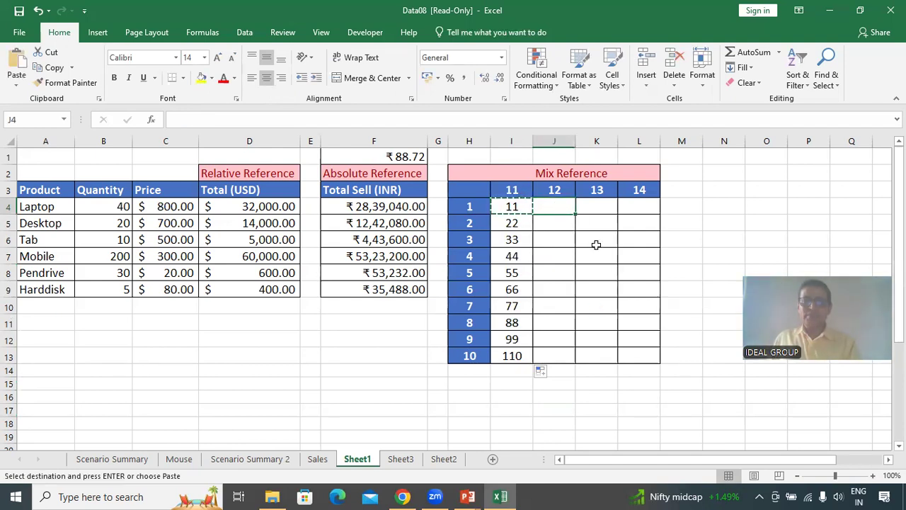
click(521, 205)
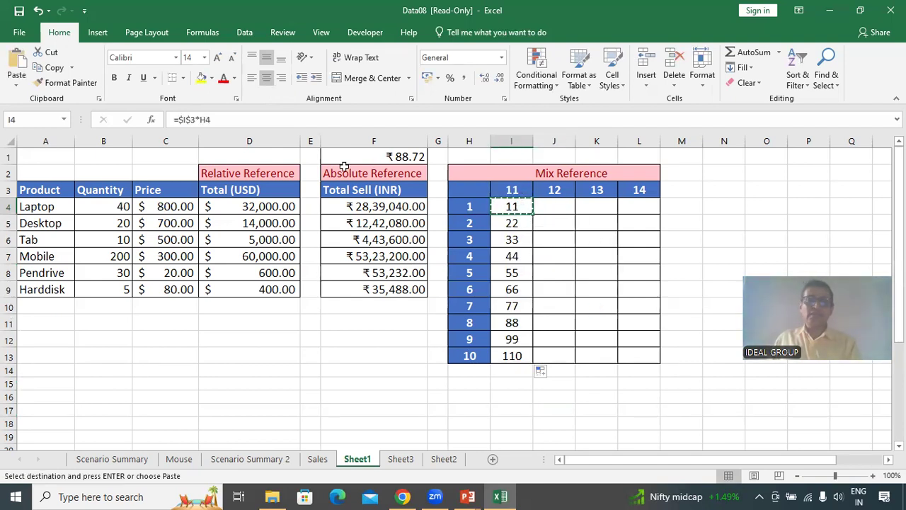
click(194, 135)
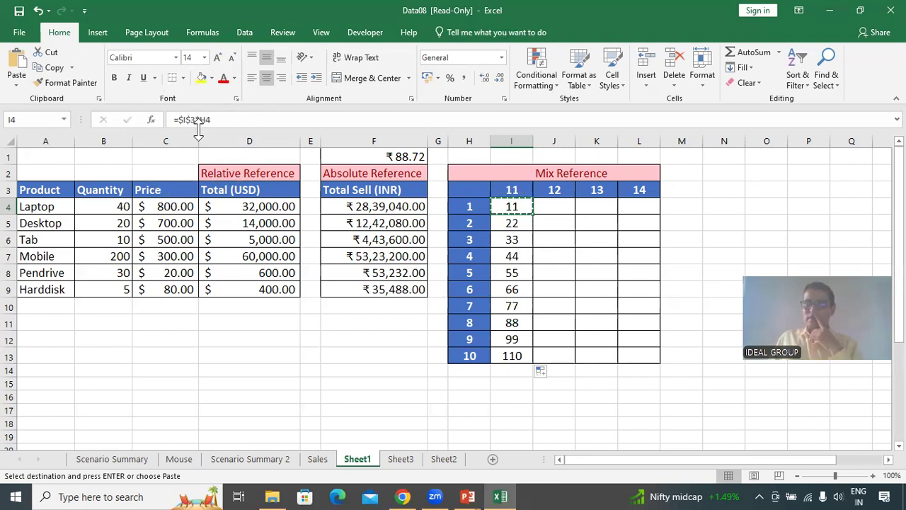
click(551, 205)
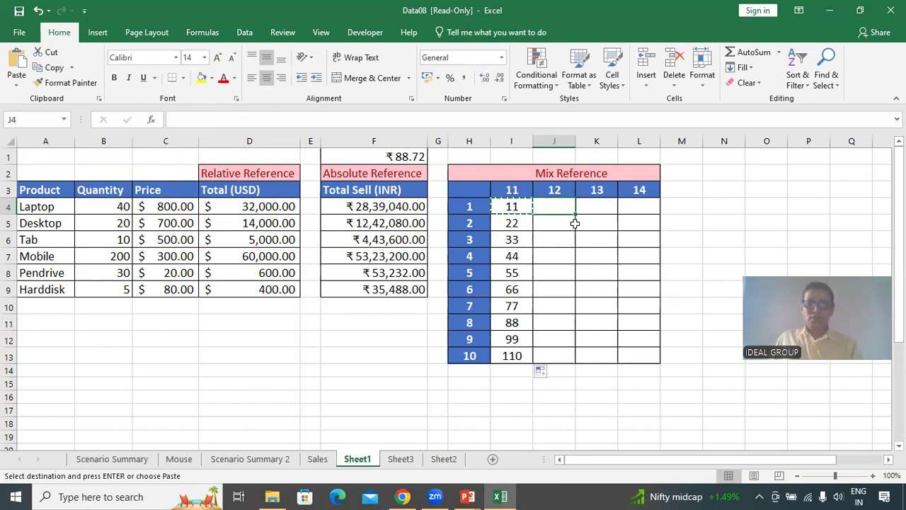
key(ctrl+v)
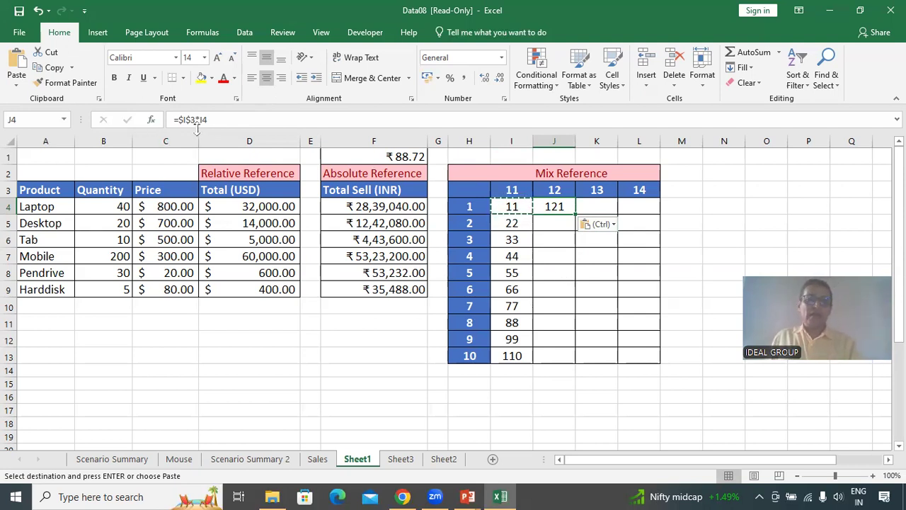
key(ctrl)
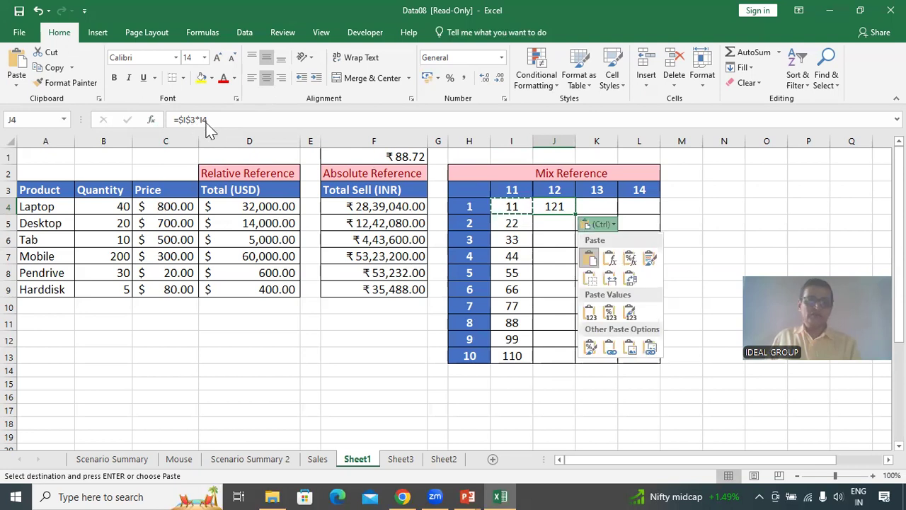
Inspect the formulas in I4, J4 and the cells below in column I.
click(567, 432)
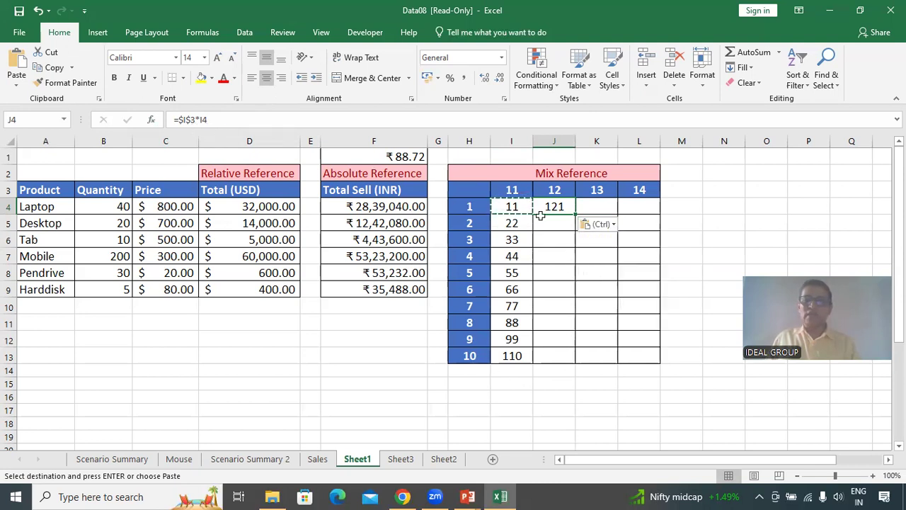
click(508, 191)
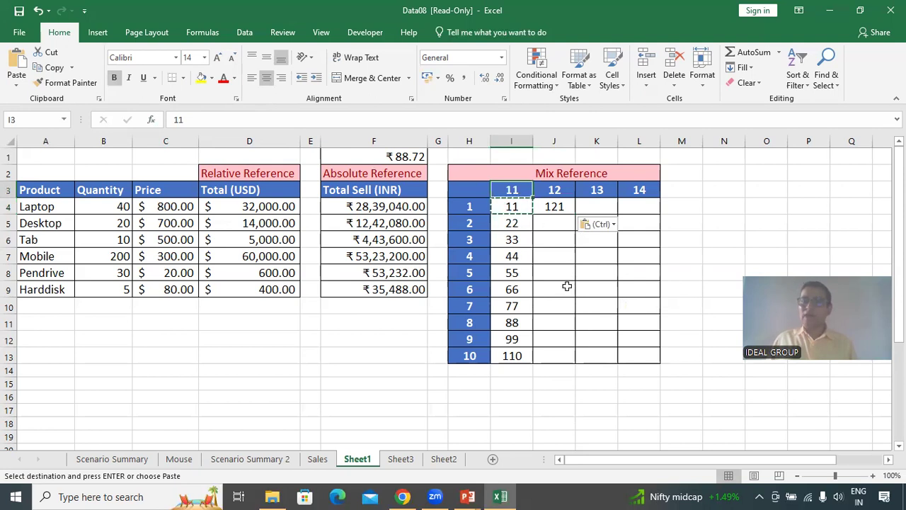
click(550, 211)
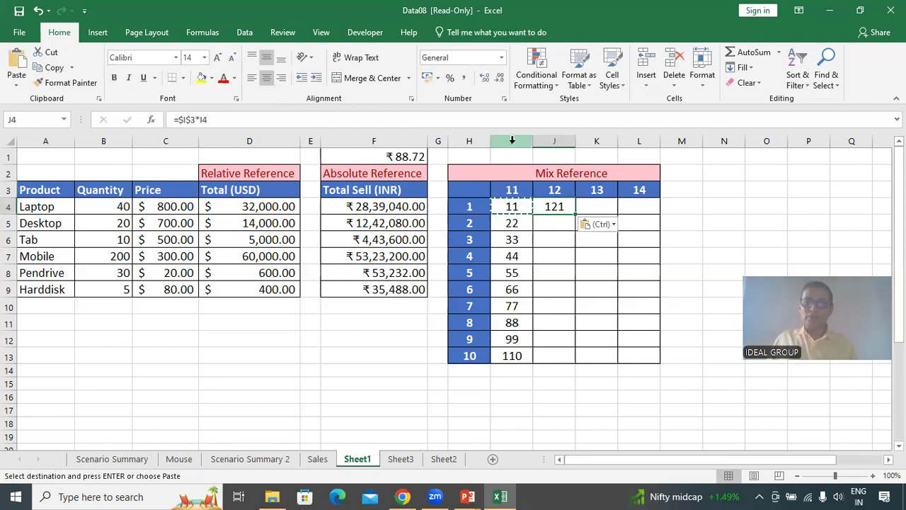
click(511, 224)
click(511, 208)
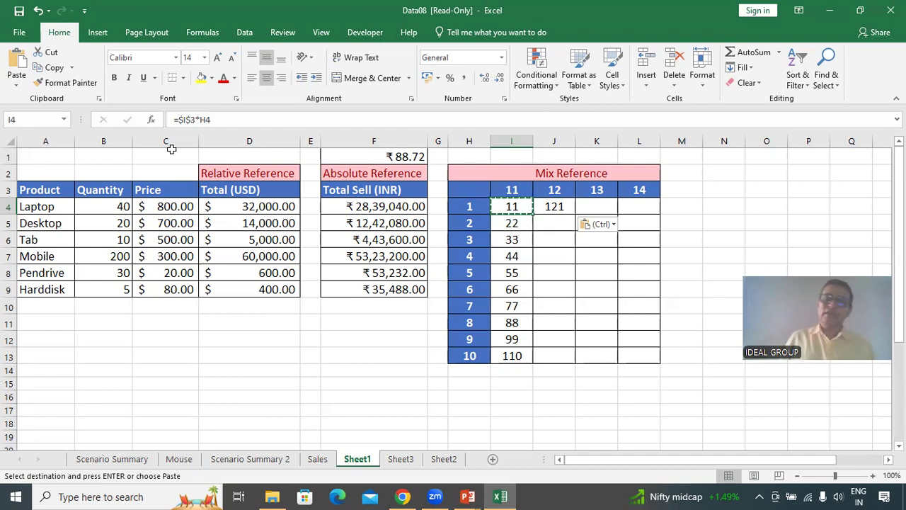
key(Down)
key(Down)
key(Down)
click(508, 206)
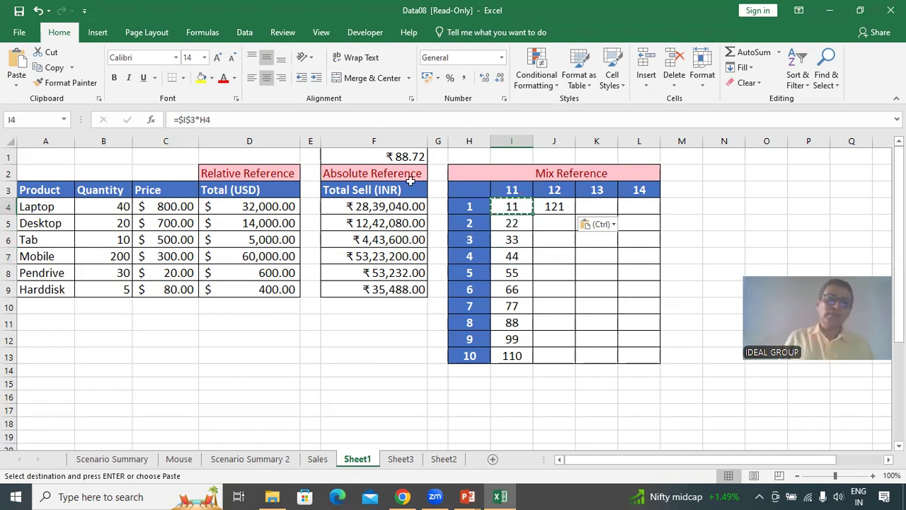
Change I4's formula to use the mixed references I$3 and $H4.
click(185, 120)
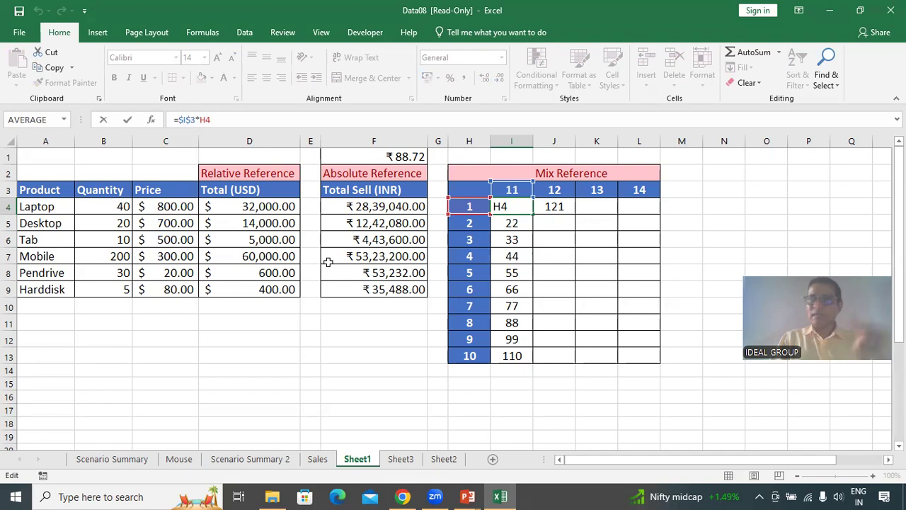
key(F4)
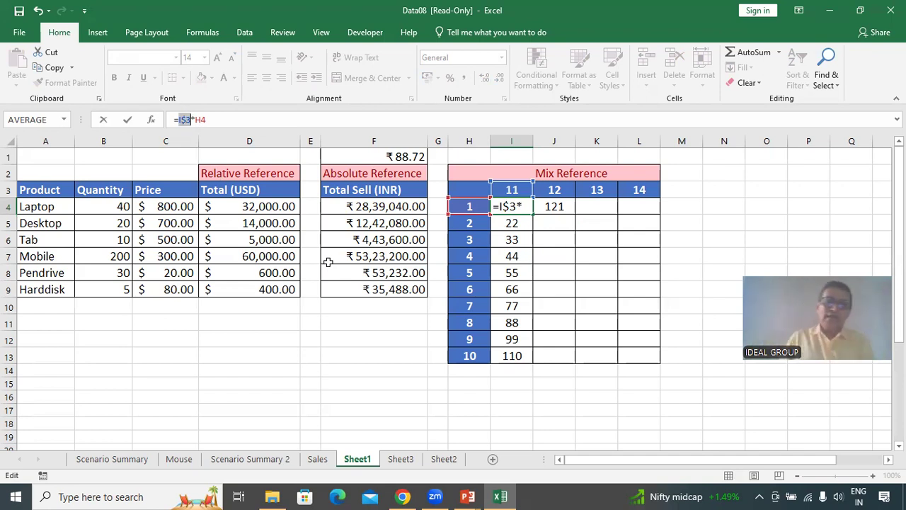
click(197, 120)
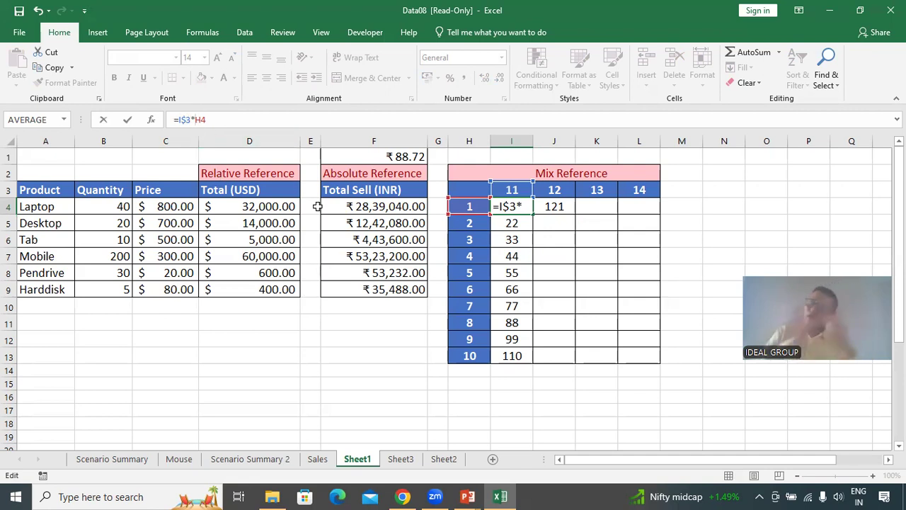
key(F4)
key(F4)
key(F4)
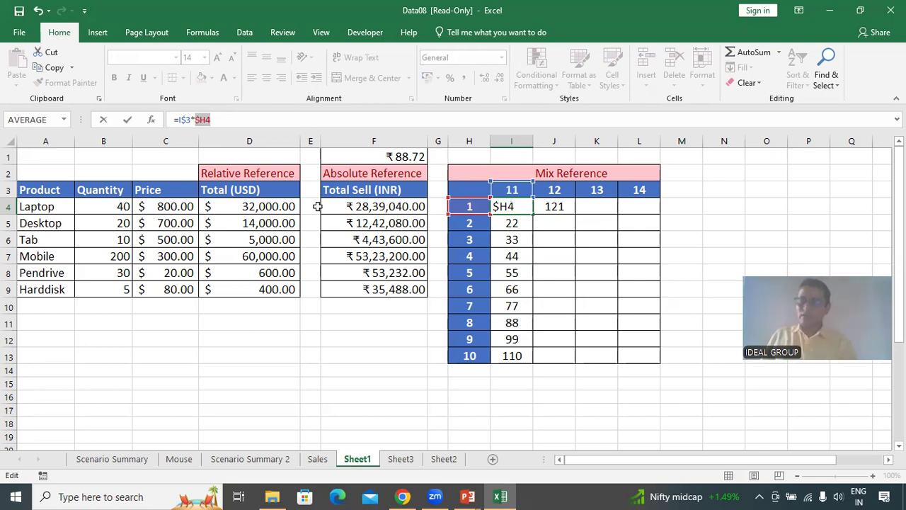
key(Return)
Copy I4's formula into J4 and fill it down through J13.
click(517, 206)
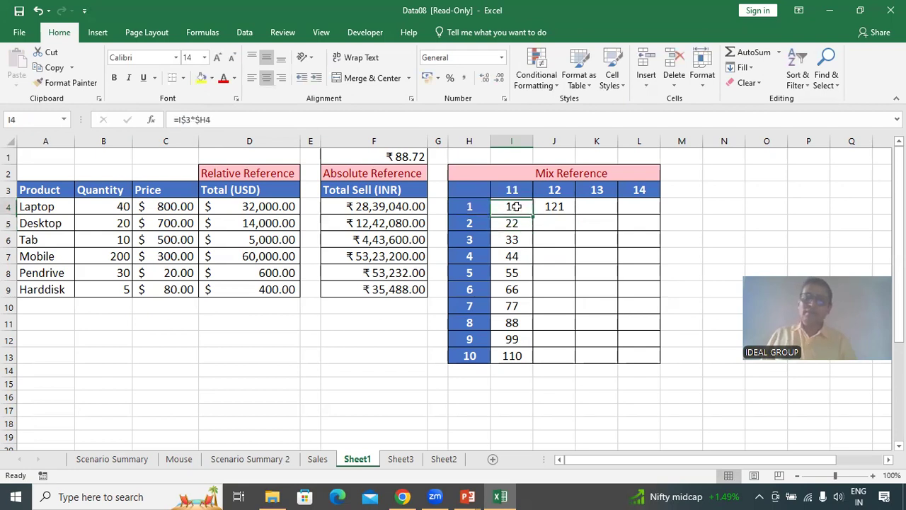
key(ctrl+c)
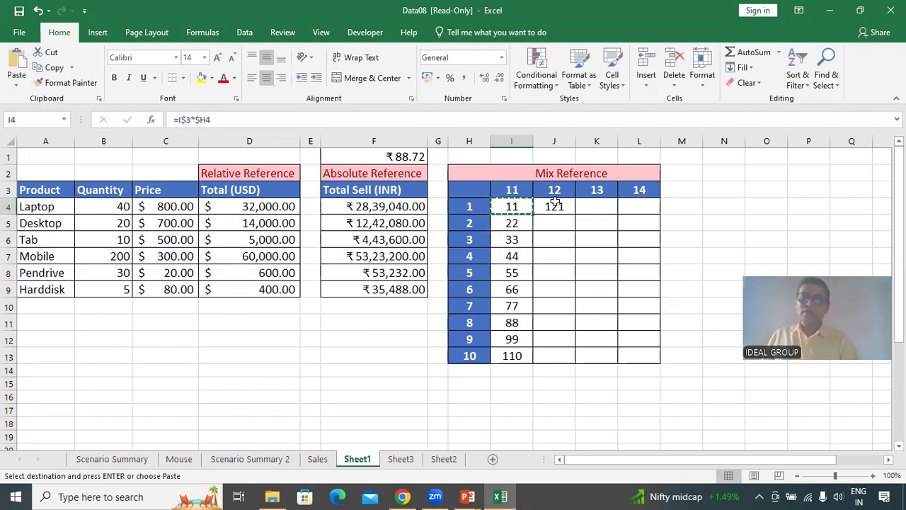
click(555, 204)
key(ctrl+v)
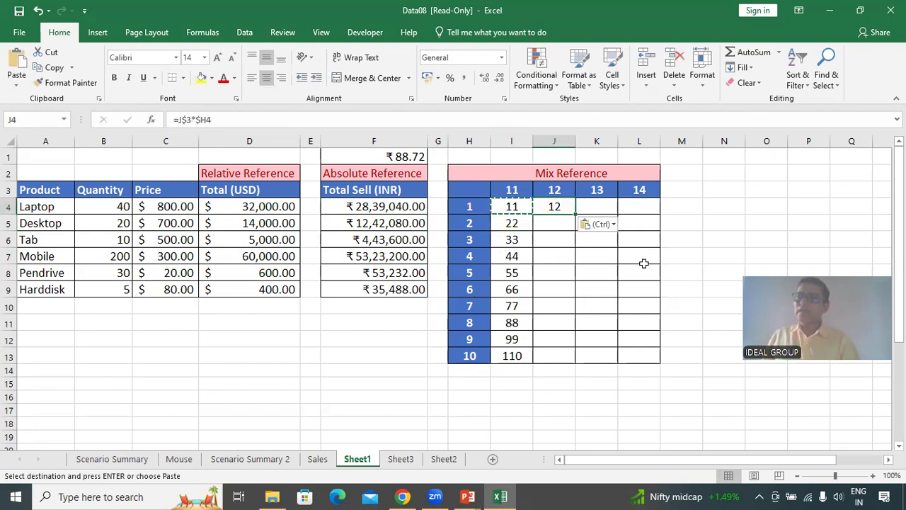
drag(577, 214, 577, 369)
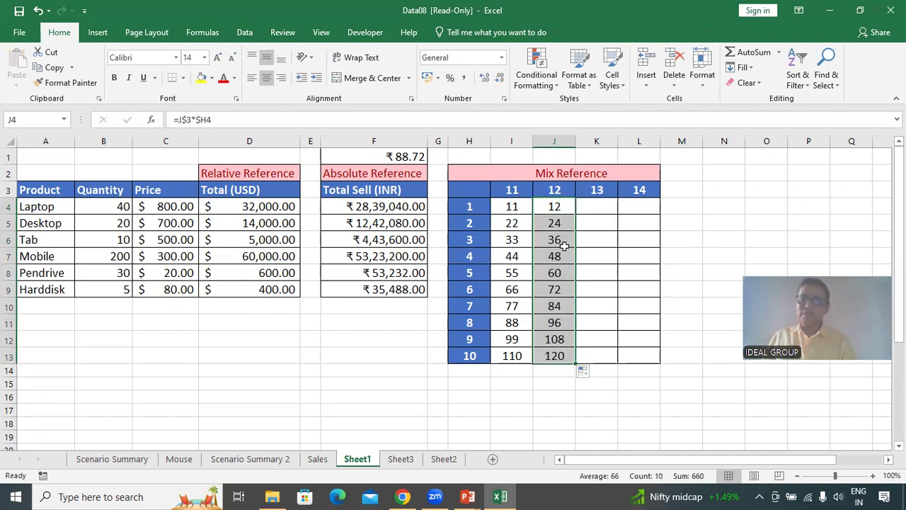
Copy J4's formula into K4 and fill it down through K13.
click(552, 205)
key(ctrl+c)
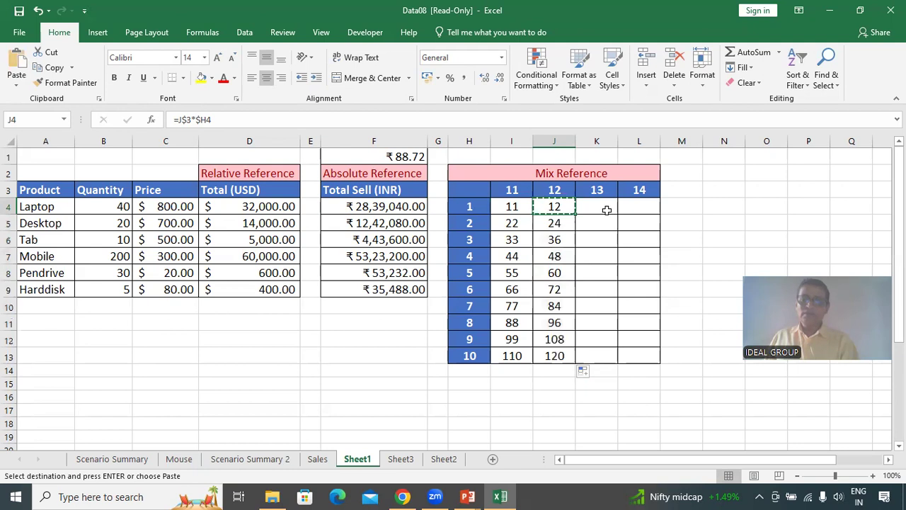
click(607, 210)
key(ctrl+v)
mouse_move(616, 216)
mouse_down()
mouse_move(613, 367)
mouse_move(606, 223)
mouse_up()
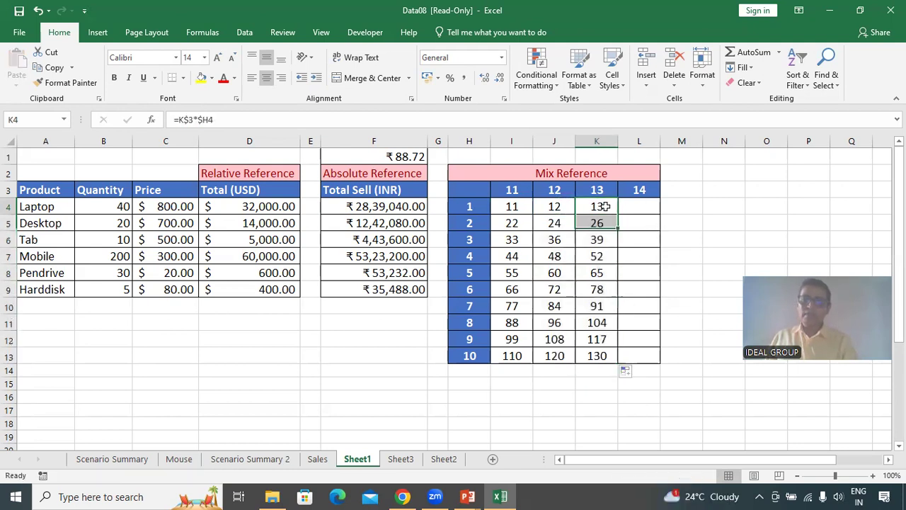
Copy K4's formula into L4 and fill it down through L13.
click(605, 206)
key(ctrl+c)
click(642, 210)
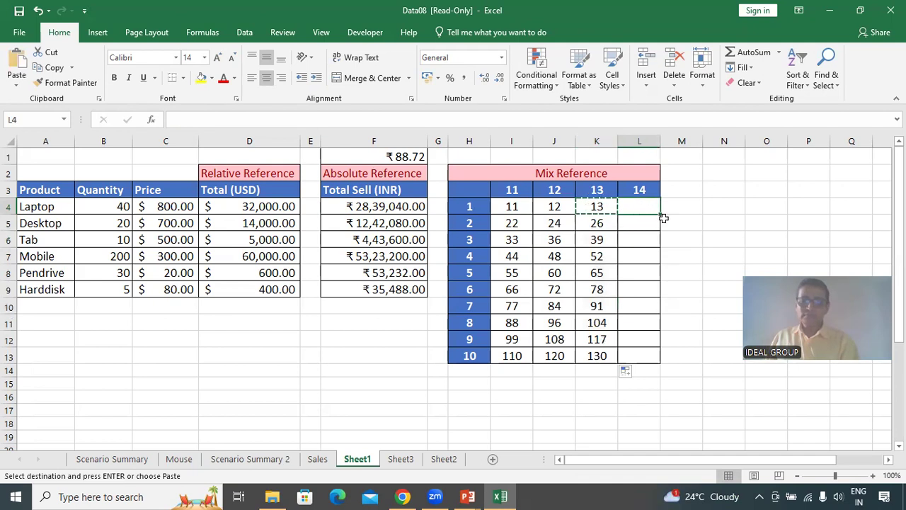
key(ctrl+v)
drag(660, 216, 657, 364)
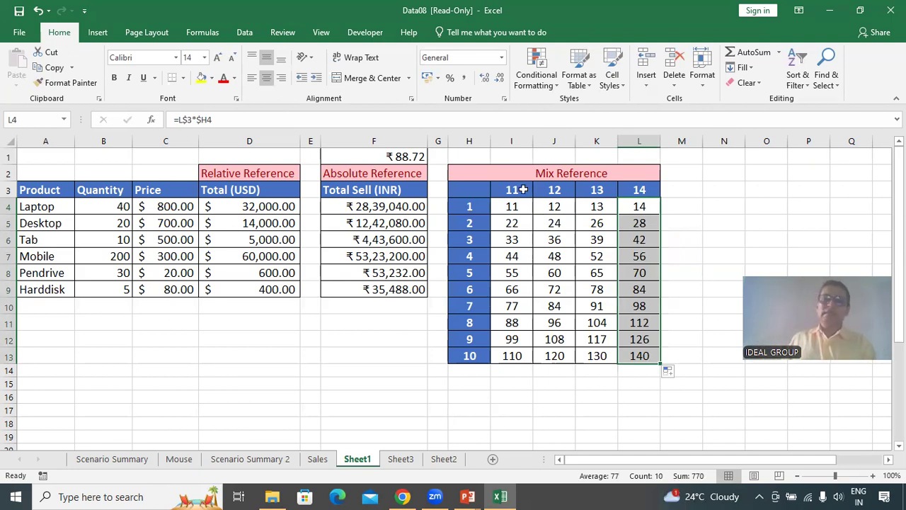
Enter 21, 22, 23 and 24 as the column headers in I3 through L3.
click(522, 189)
text(21)
key(Tab)
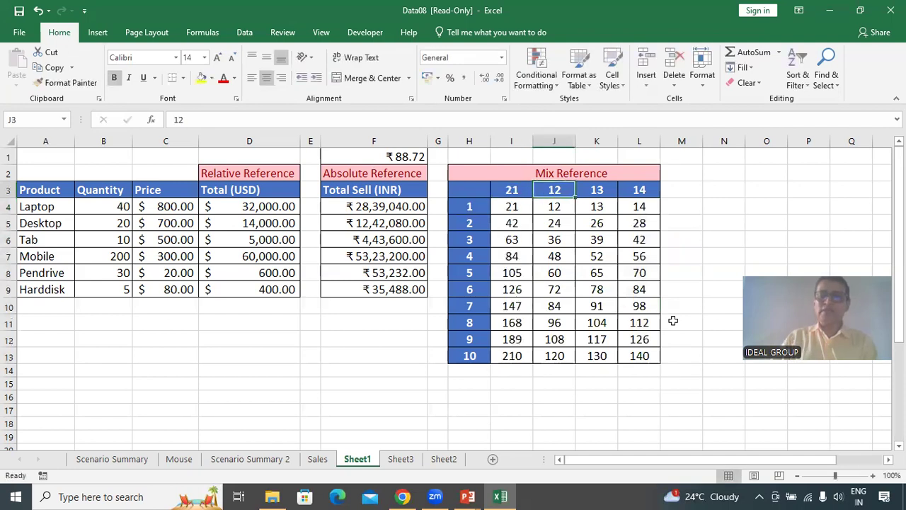
text(22)
key(Tab)
text(24)
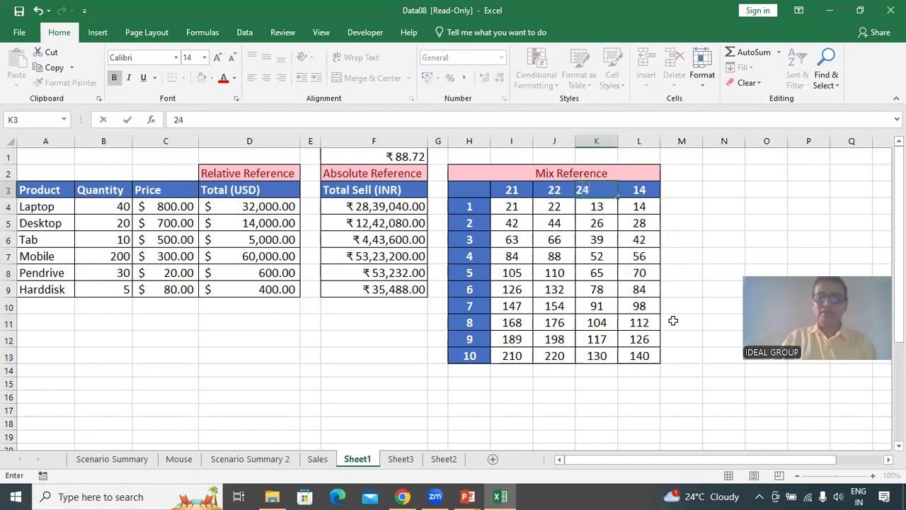
key(BackSpace)
text(3)
key(Tab)
text(24)
key(Tab)
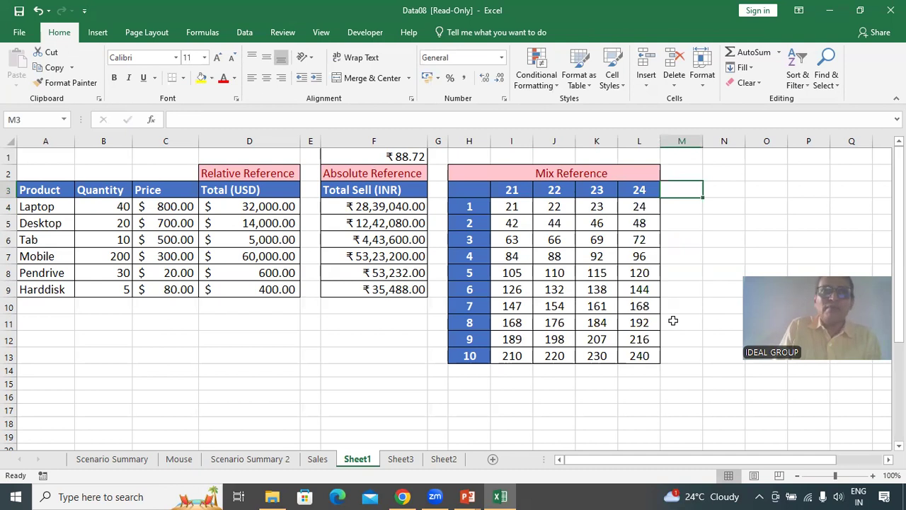
Set the column headers in I3 through L3 to 2, 3, 4 and 5.
key(Left)
key(Left)
key(Left)
key(Left)
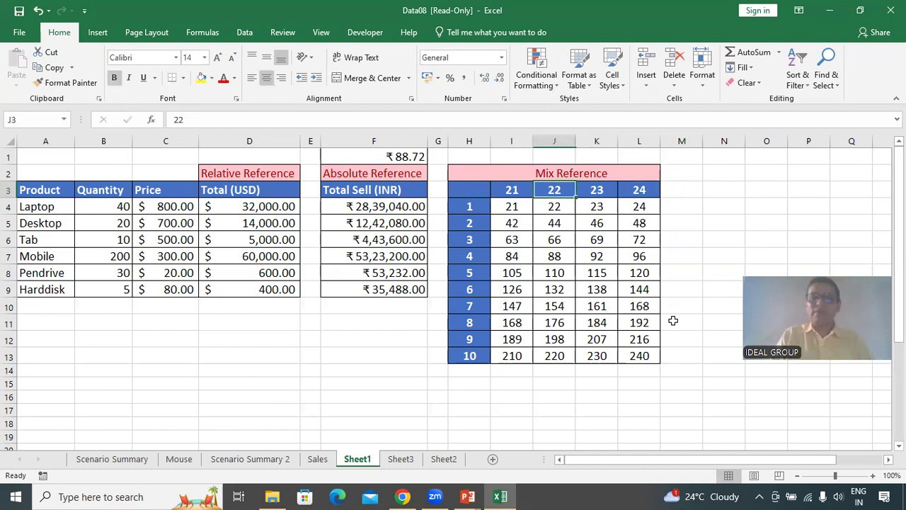
text(2)
key(Tab)
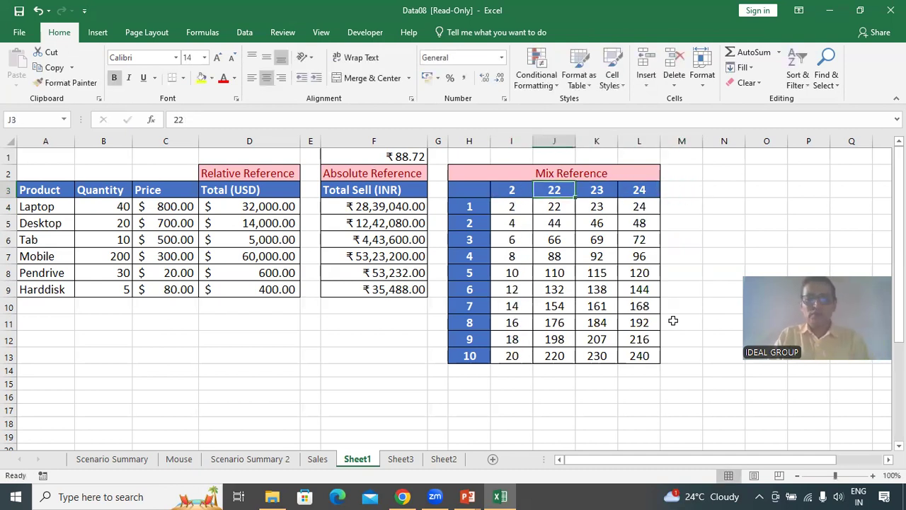
text(3)
key(Tab)
text(4)
key(Tab)
text(6)
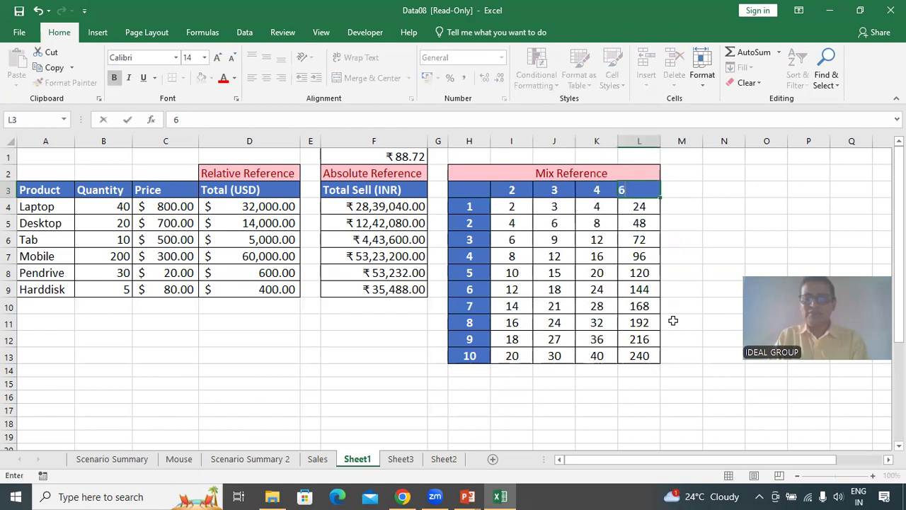
key(BackSpace)
text(5)
key(Return)
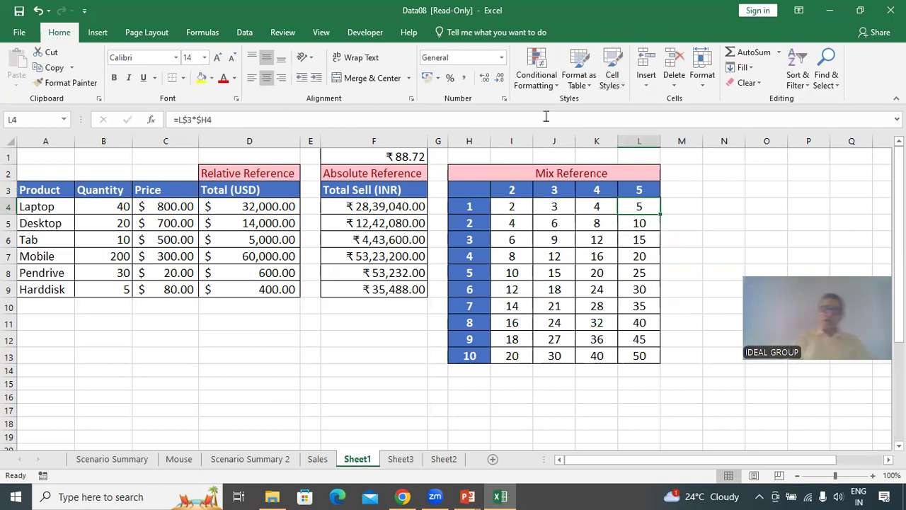
Open I4's mixed-reference formula for inspection.
click(514, 205)
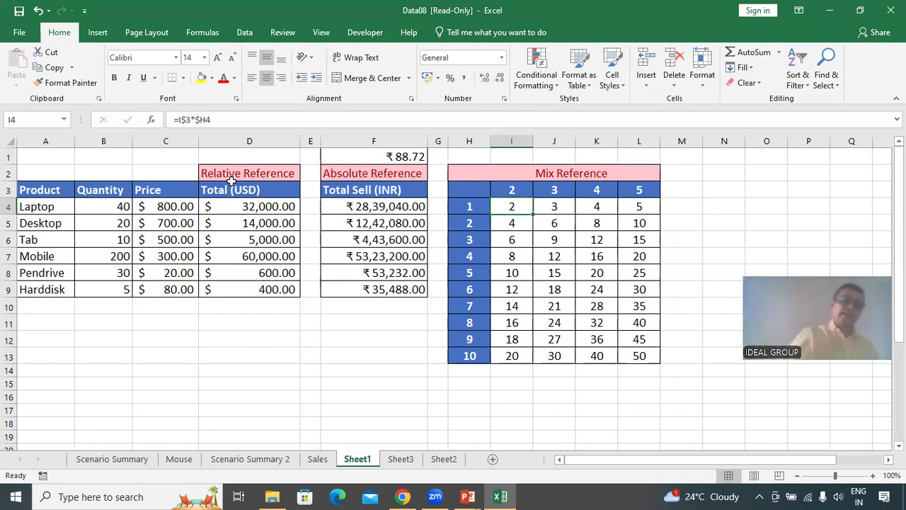
click(178, 120)
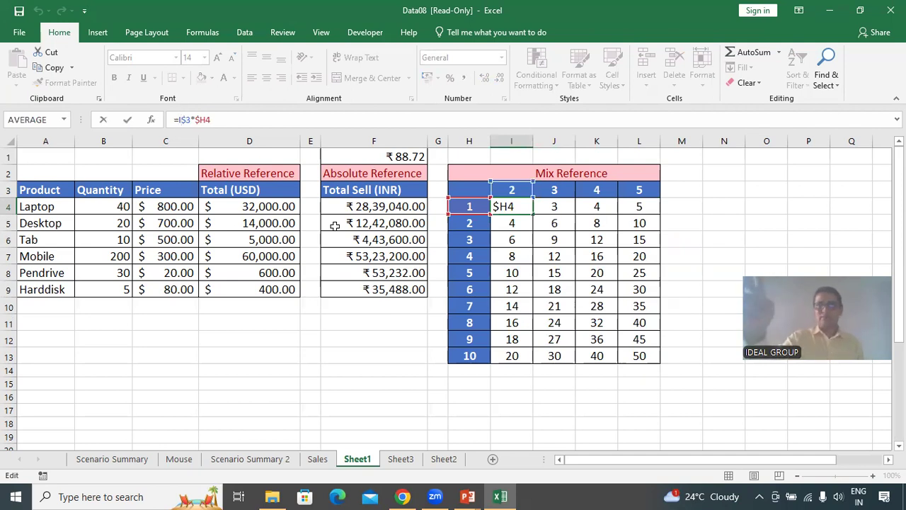
key(Return)
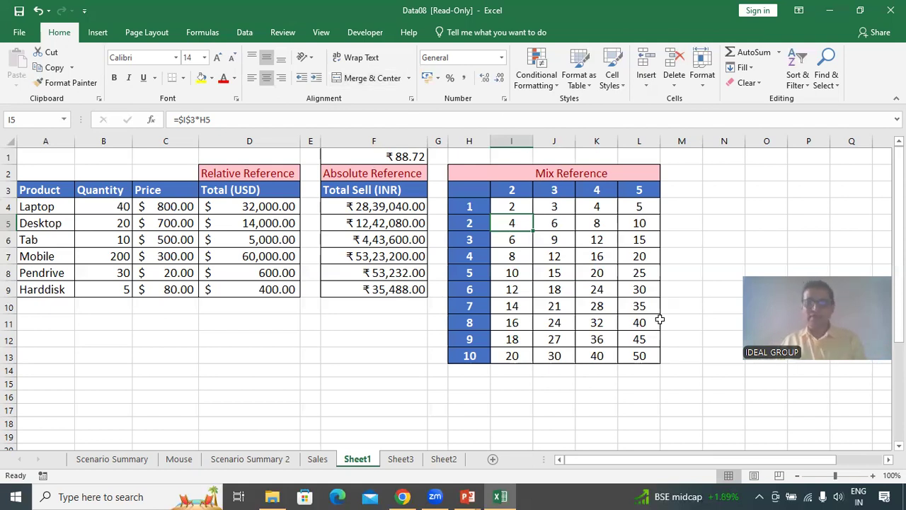
Save the workbook in Documents as IDEAL-09.
click(19, 32)
click(41, 169)
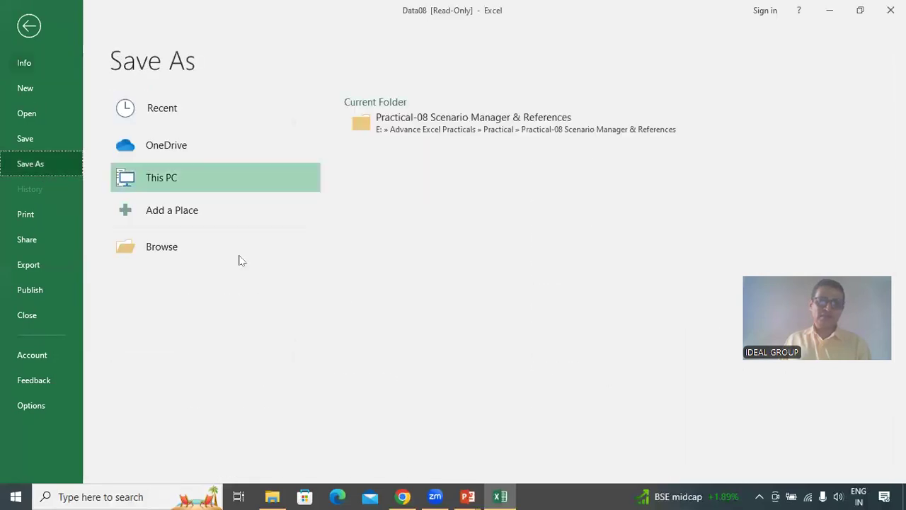
click(286, 249)
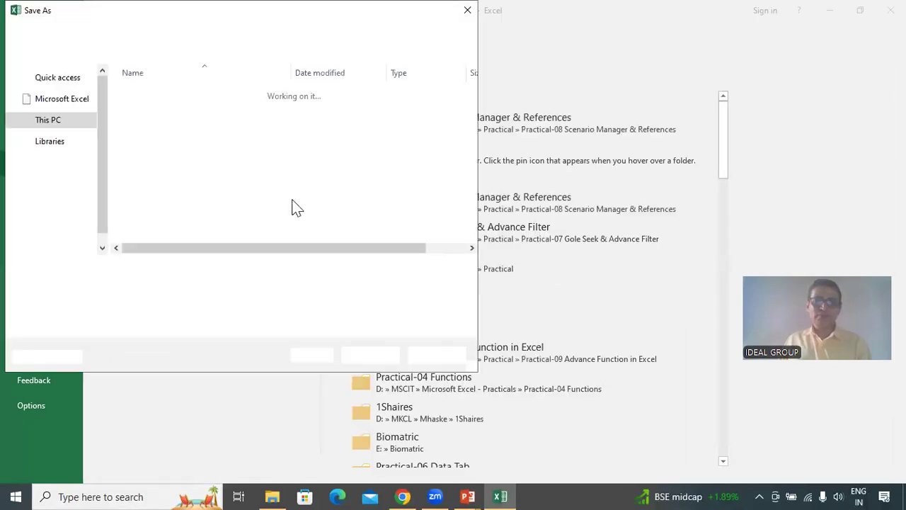
click(67, 127)
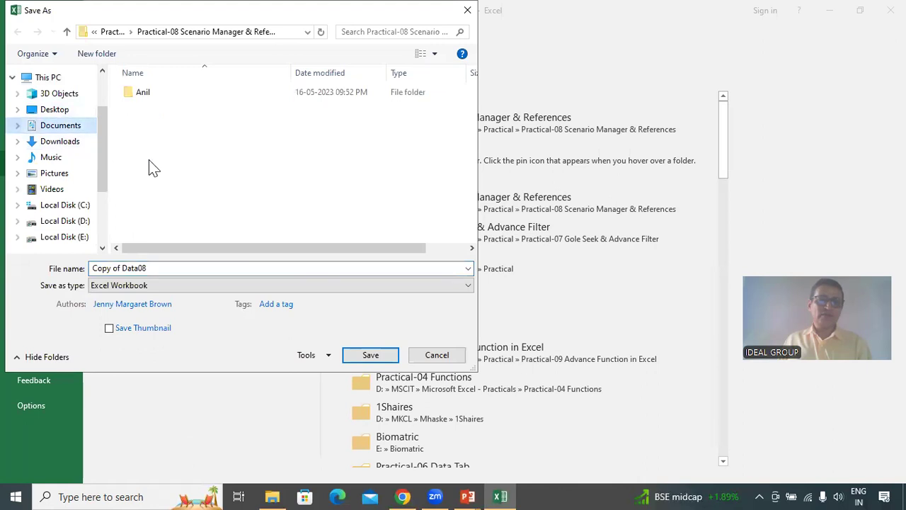
click(174, 267)
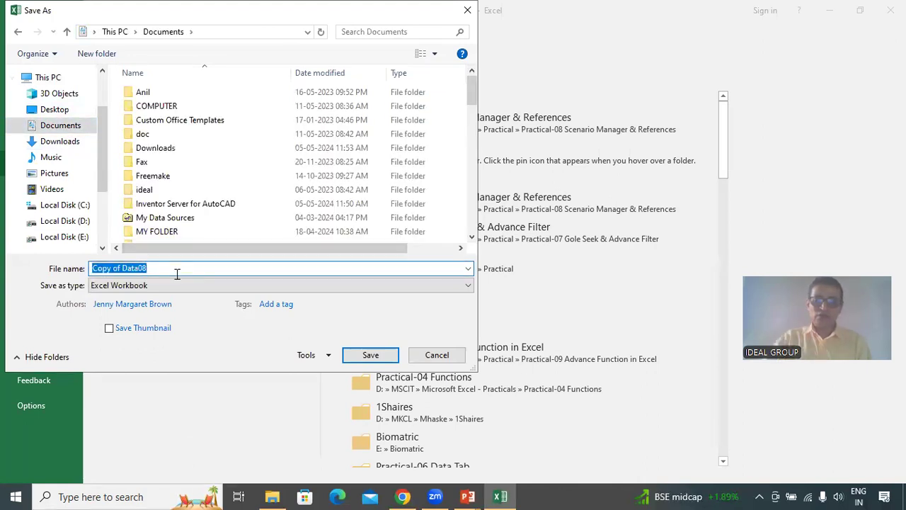
text(IDEAL0)
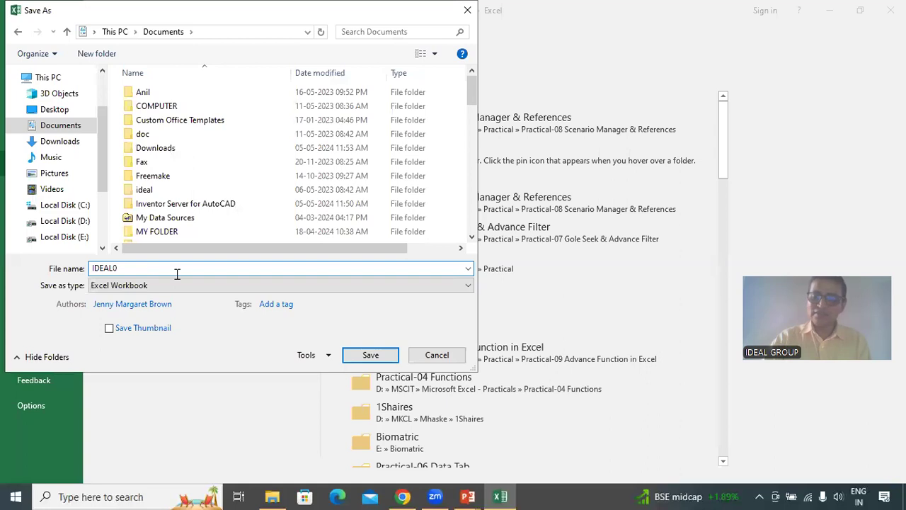
key(BackSpace)
text(-09)
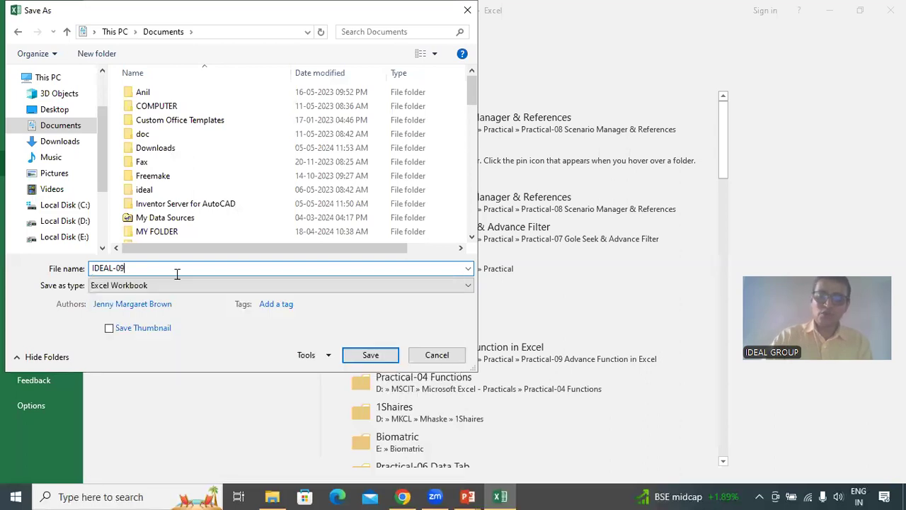
click(357, 354)
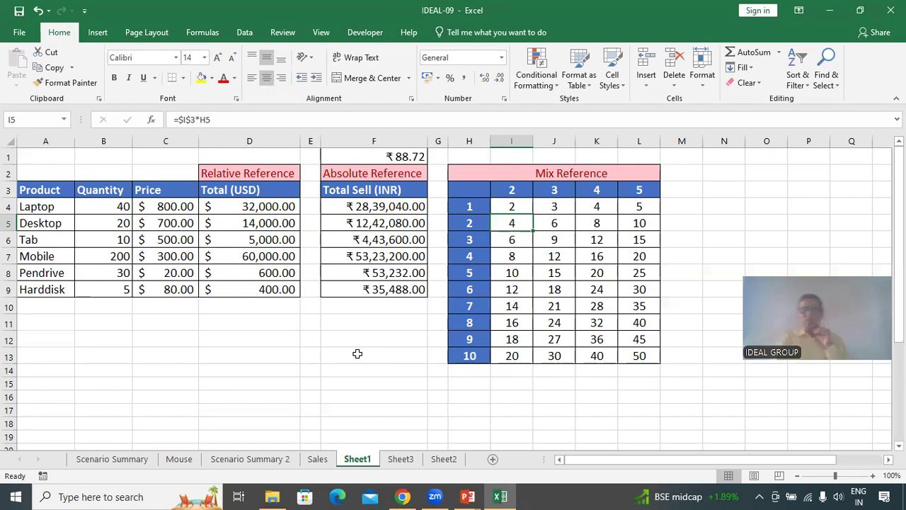
click(357, 354)
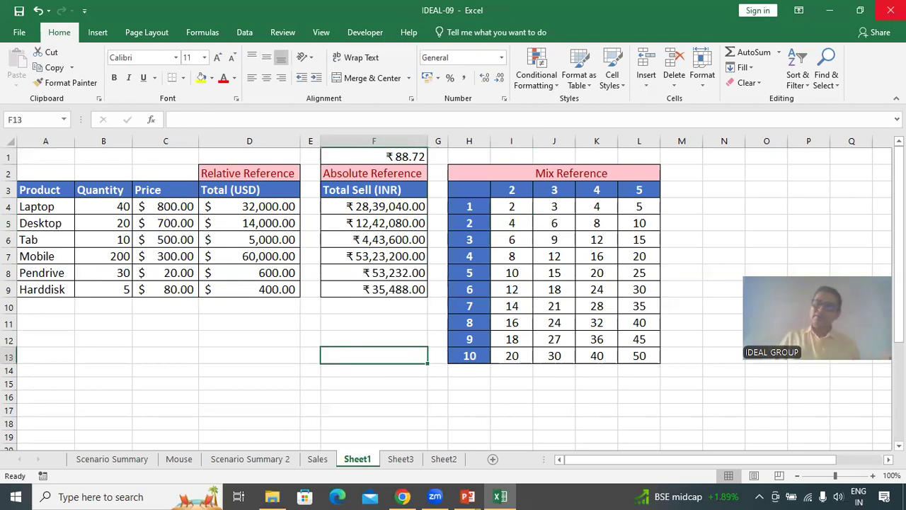